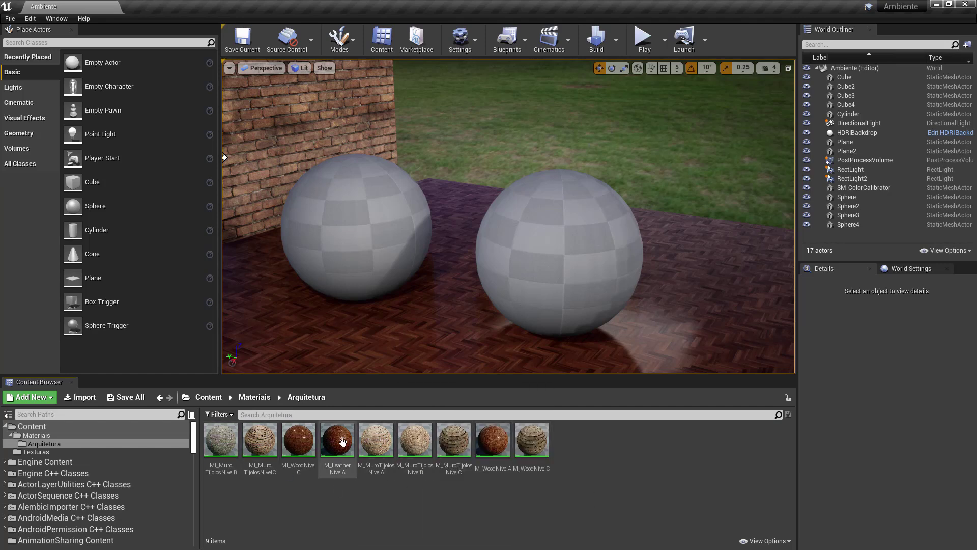
Open the brown_leather_albedo_4k texture from the Texturas folder, review its Level Of Detail settings and Texture Group options, and close it
click(211, 397)
double_click(257, 439)
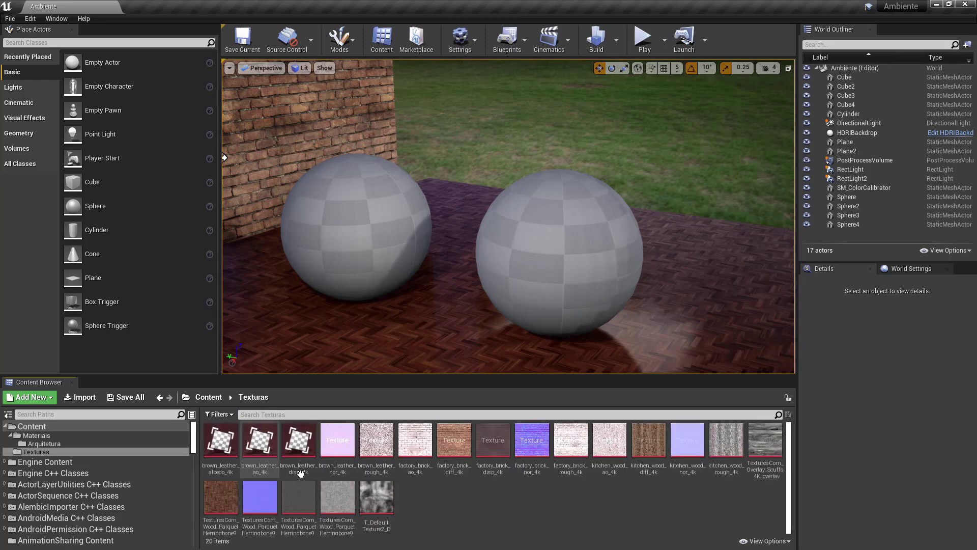
click(221, 438)
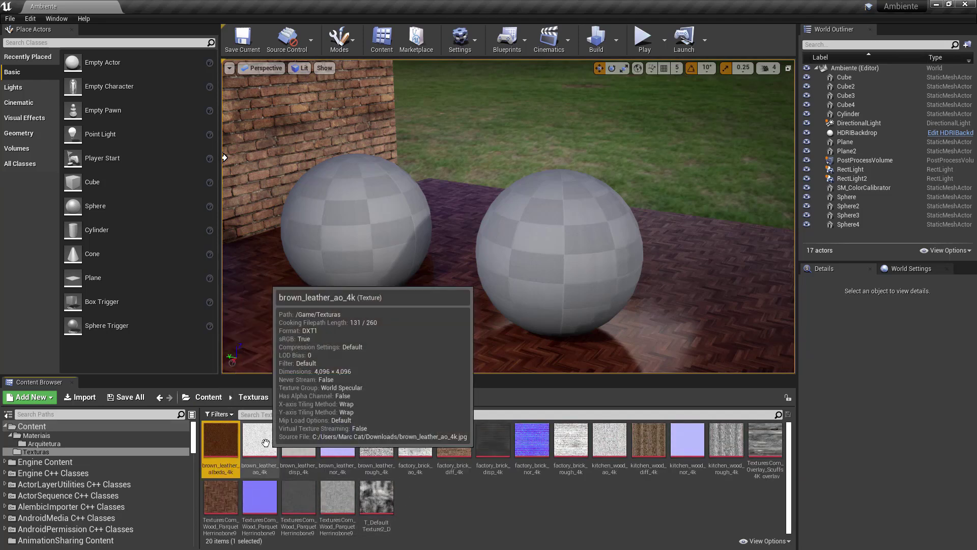
double_click(218, 436)
scroll(688, 391, down, 3)
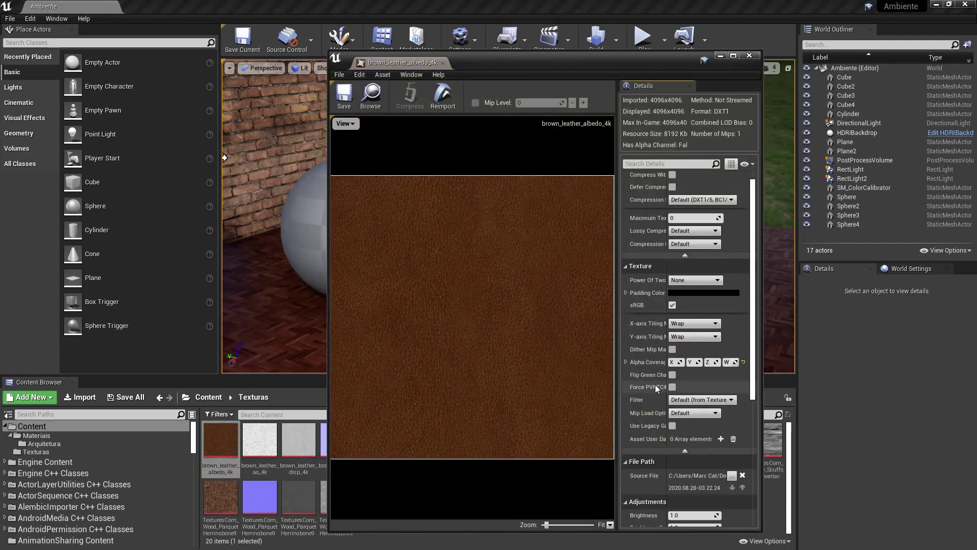
scroll(688, 391, down, 1)
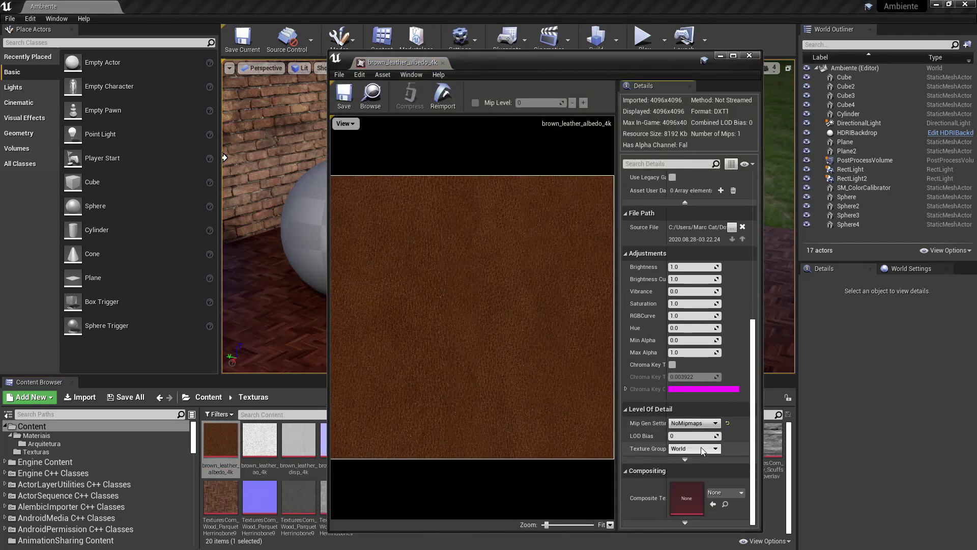
click(707, 450)
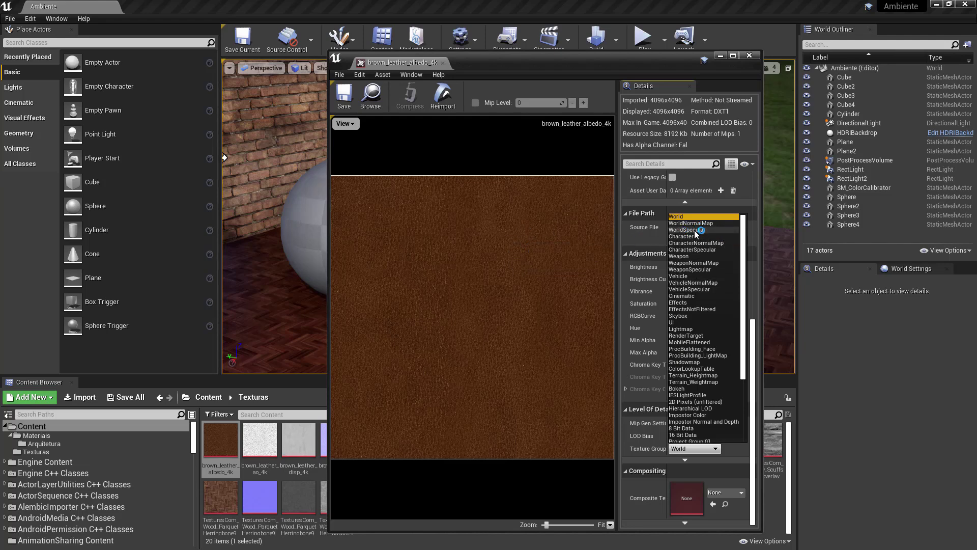
click(445, 63)
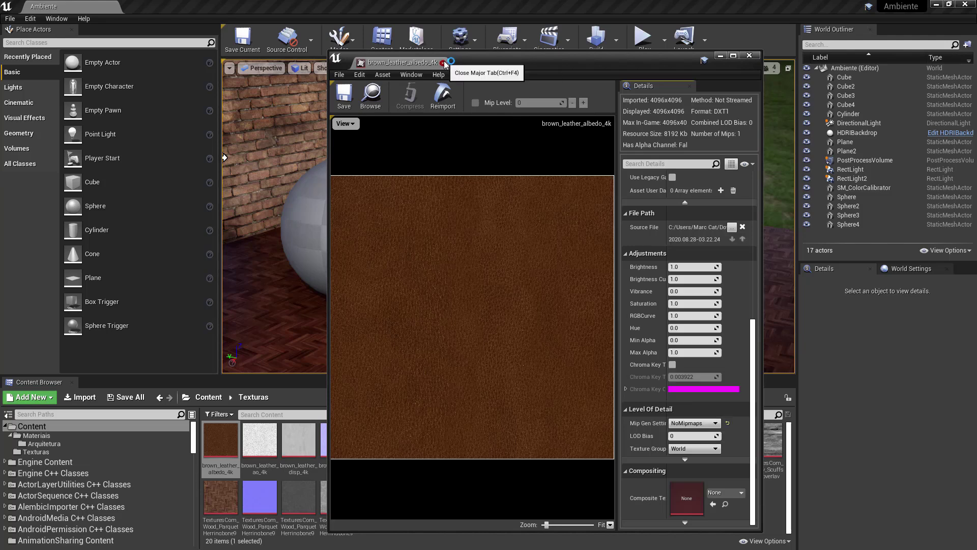
click(444, 63)
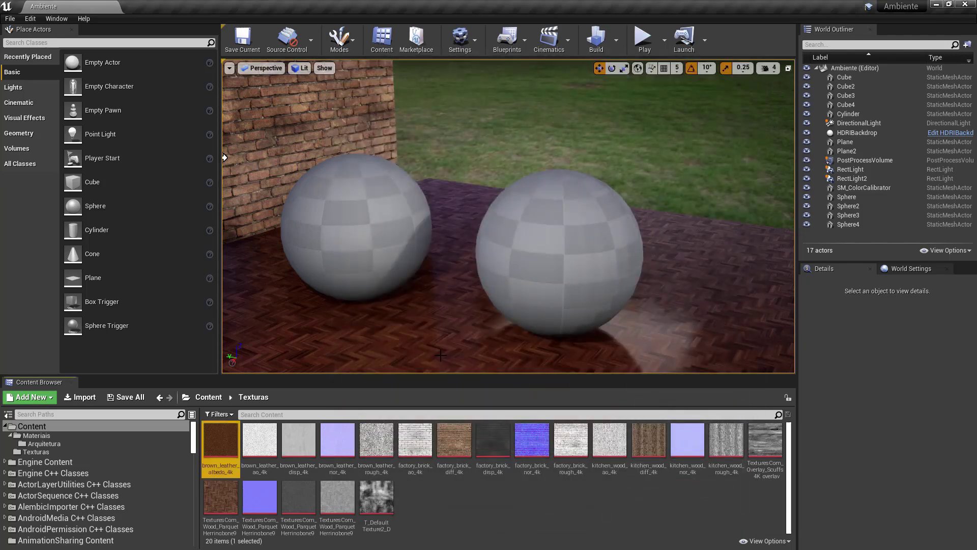
Open the M_LeatherNivelA material from the Materiais/Arquitetura folder
click(213, 399)
double_click(225, 442)
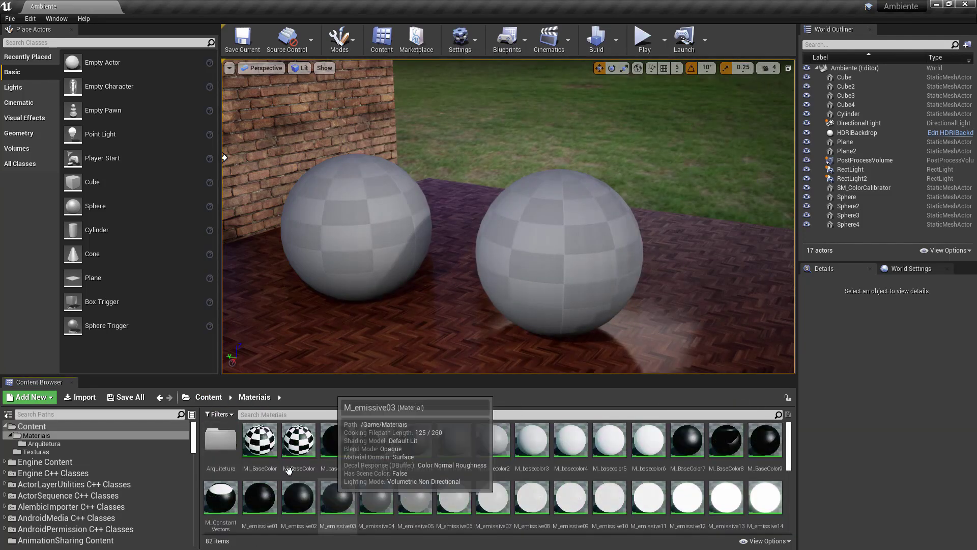
double_click(218, 440)
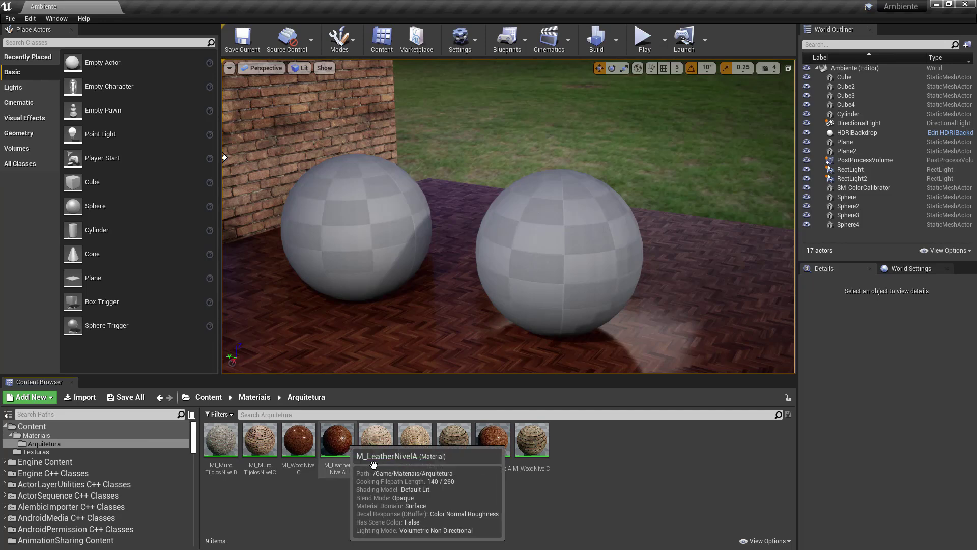
click(337, 447)
double_click(337, 447)
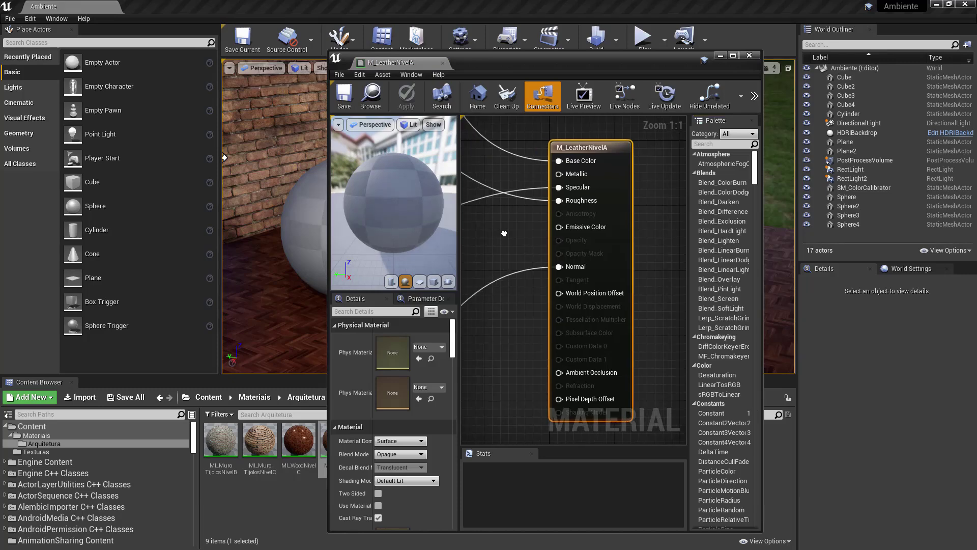
Examine how the texture samples feed the M_LeatherNivelA material's inputs, and close the material
scroll(604, 249, down, 3)
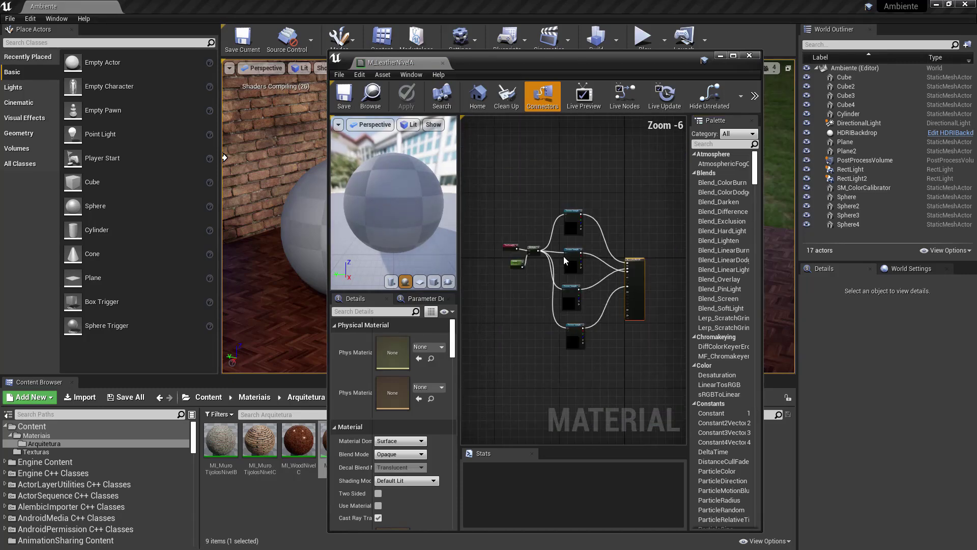
scroll(585, 257, down, 4)
scroll(598, 259, up, 2)
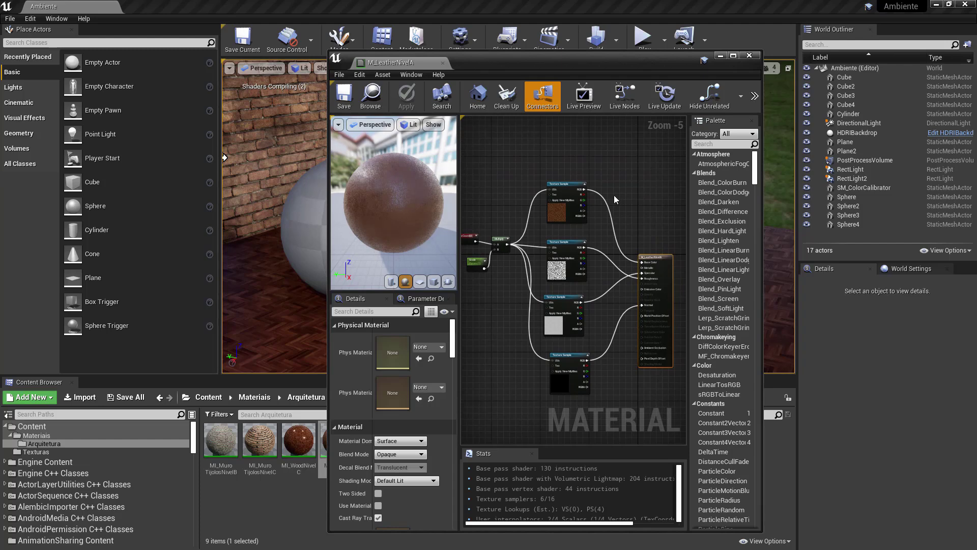
scroll(546, 224, up, 2)
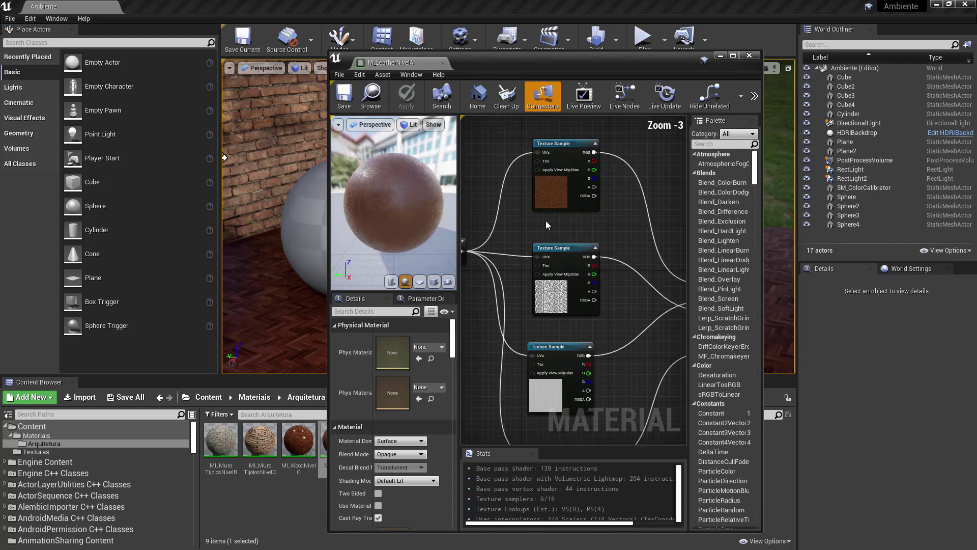
scroll(546, 224, down, 2)
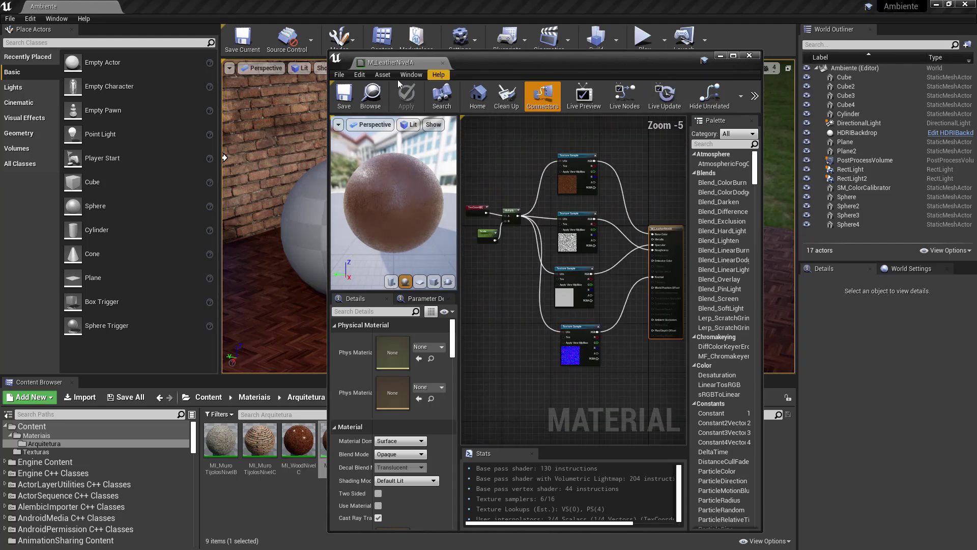
drag(629, 61, 587, 57)
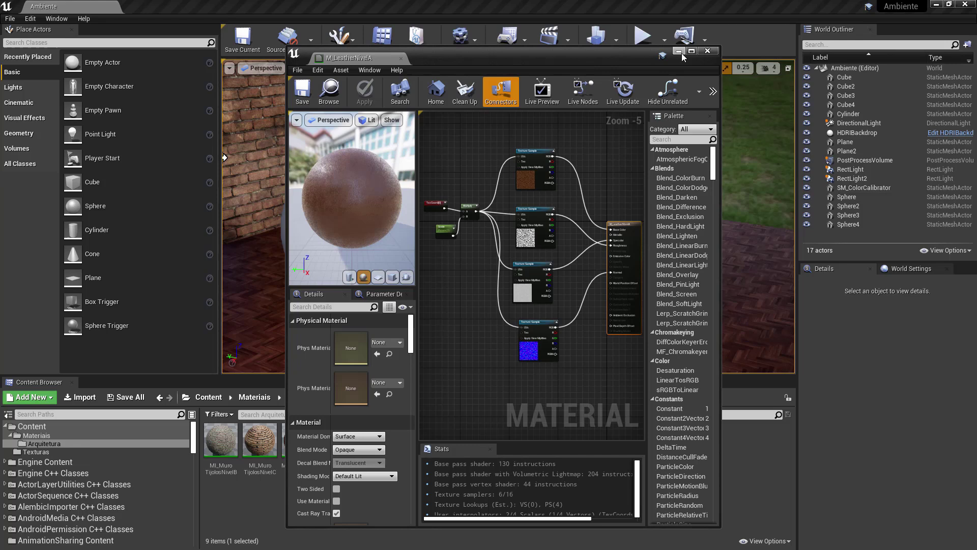
click(708, 51)
Apply the M_LeatherNivelA material to the untextured sphere nearest the brick wall
drag(345, 428, 319, 152)
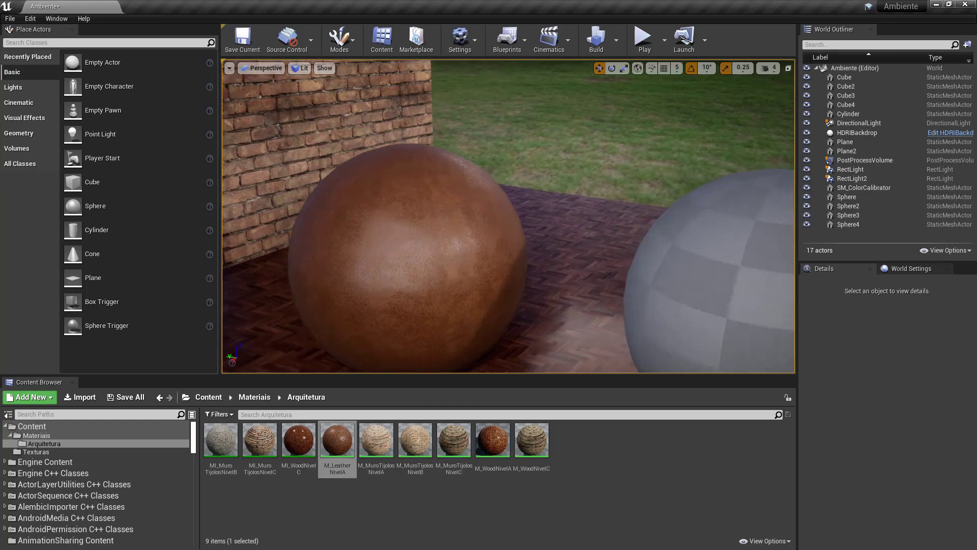
drag(465, 217, 484, 158)
Change the HDRIBackdrop's cubemap to misty_pines_4k
click(487, 161)
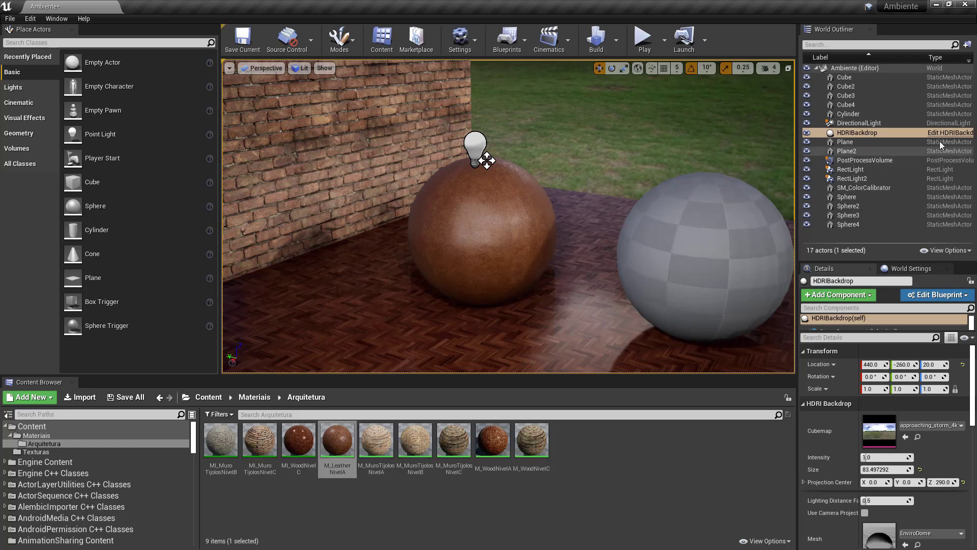
click(865, 132)
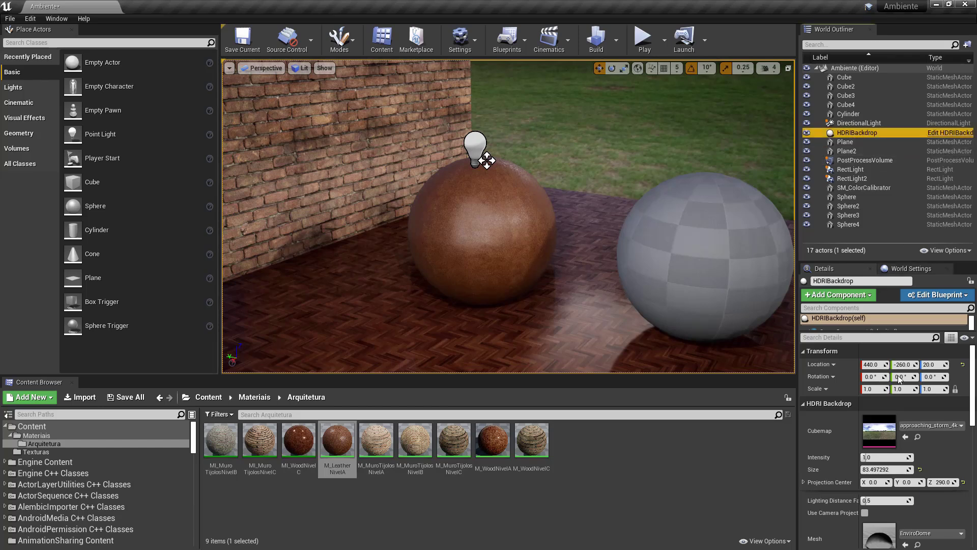
click(917, 437)
click(335, 448)
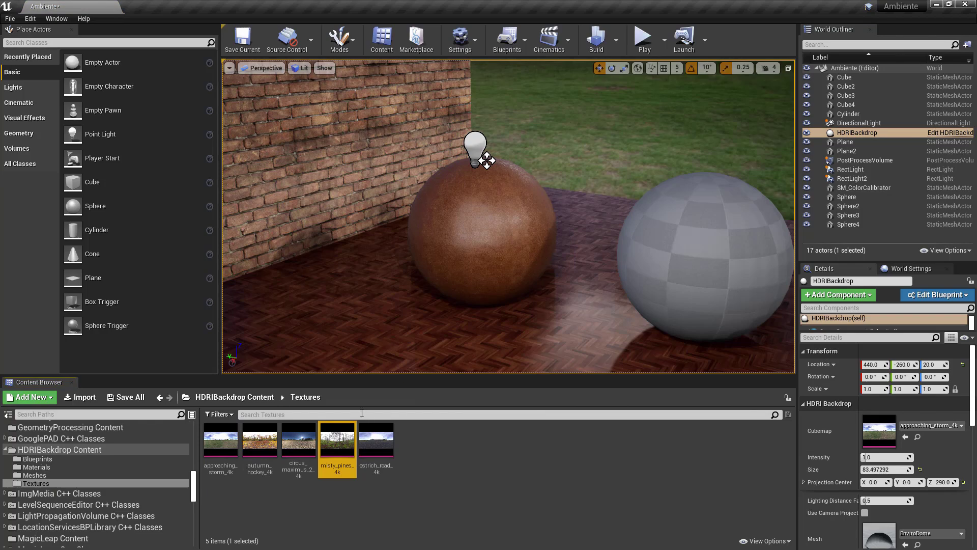
click(905, 437)
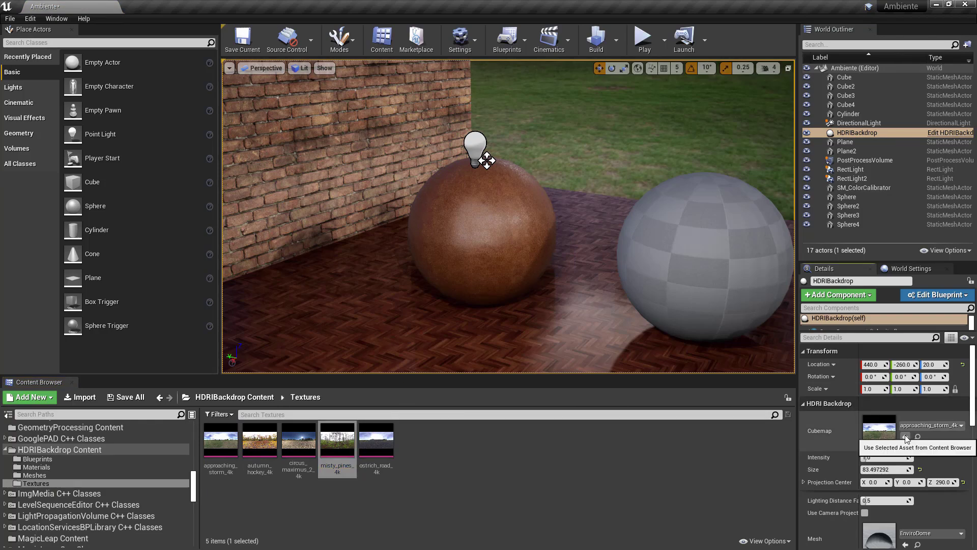
click(906, 437)
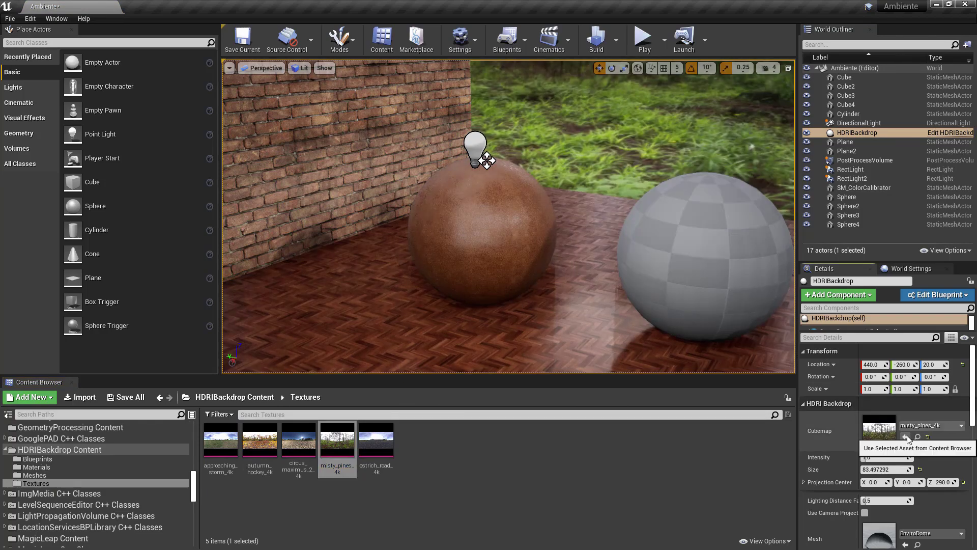
Examine the parquet floor plane's wood texture and reflections up close, lowering the viewport camera speed to 1
right_drag(503, 229, 575, 281)
click(537, 247)
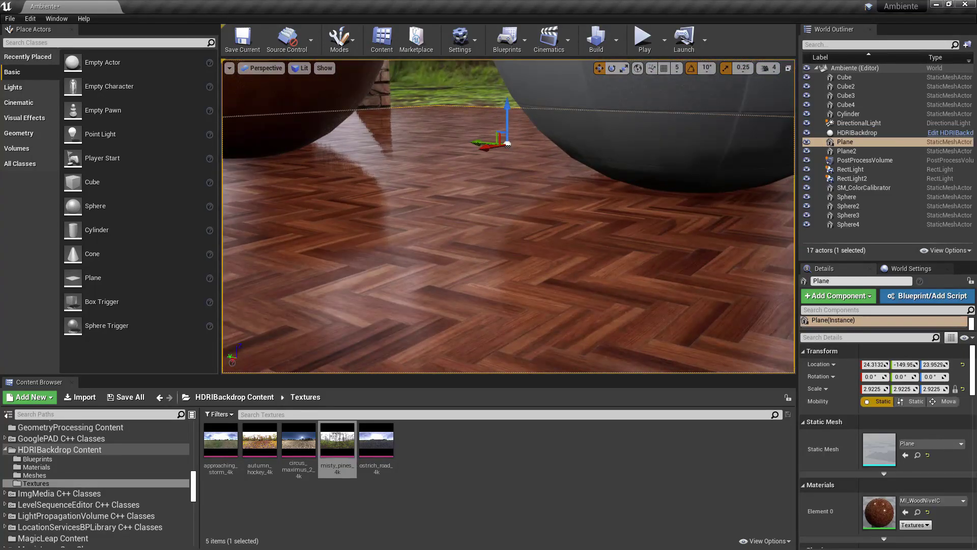
key(f)
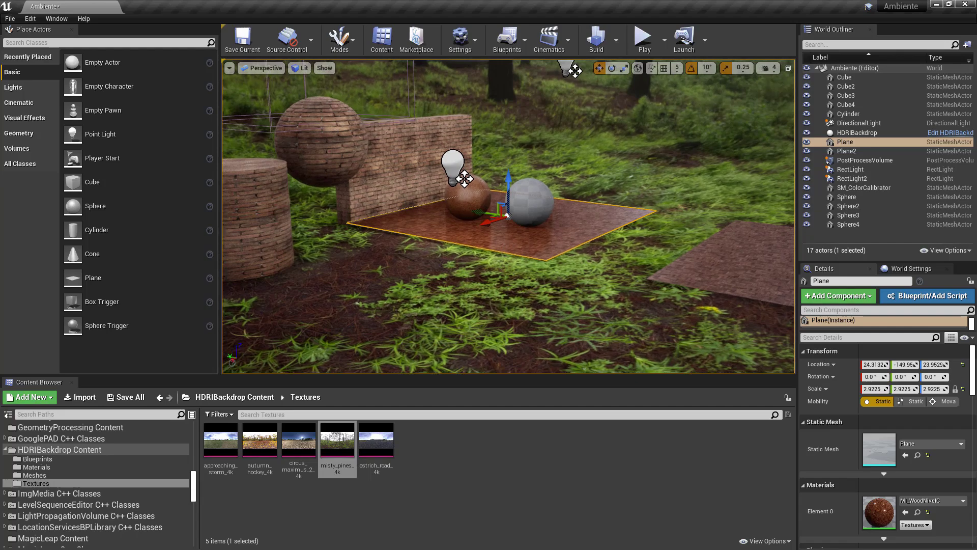
right_drag(500, 269, 469, 262)
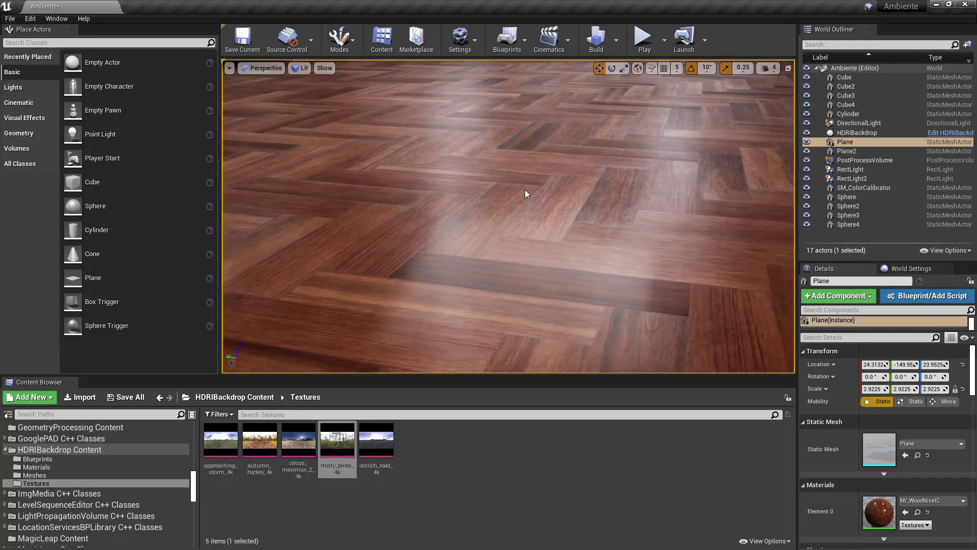
right_drag(461, 178, 461, 182)
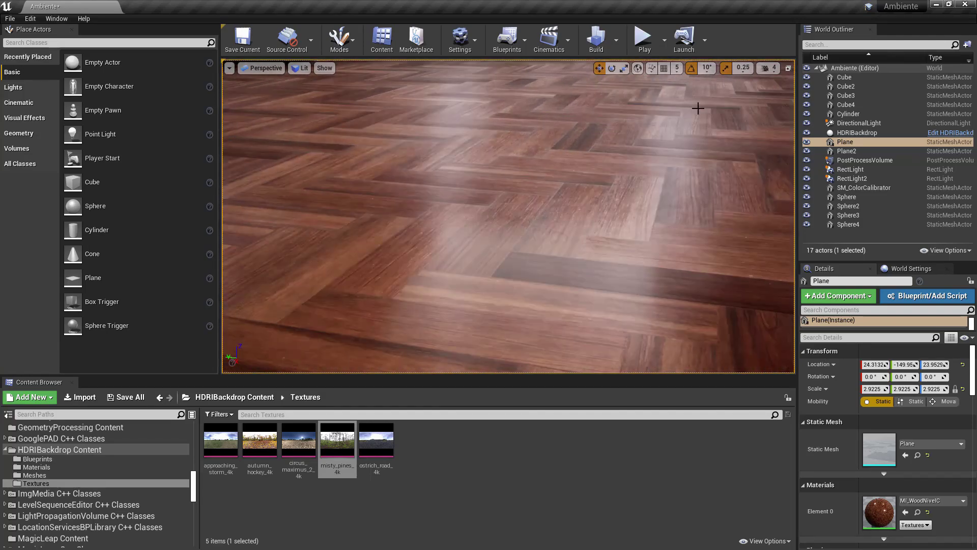
click(771, 69)
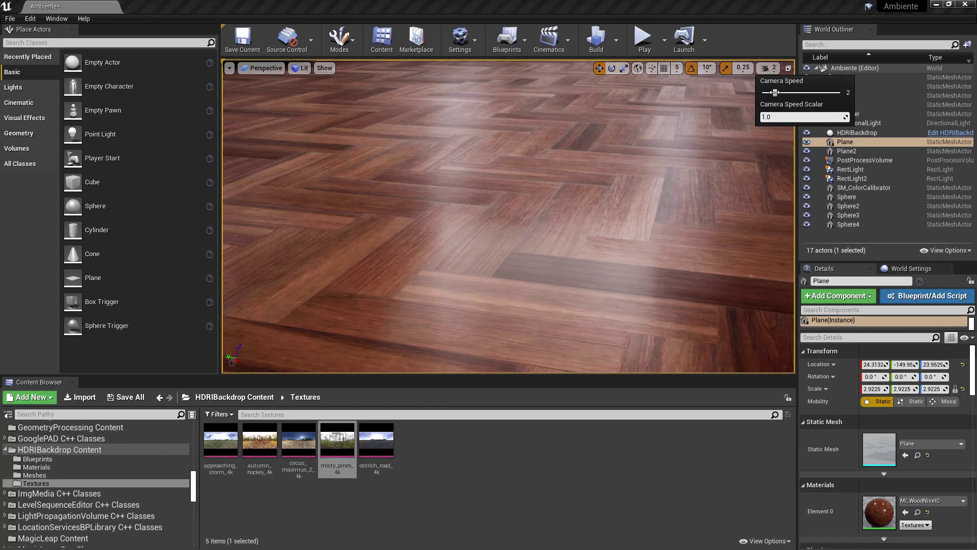
click(462, 184)
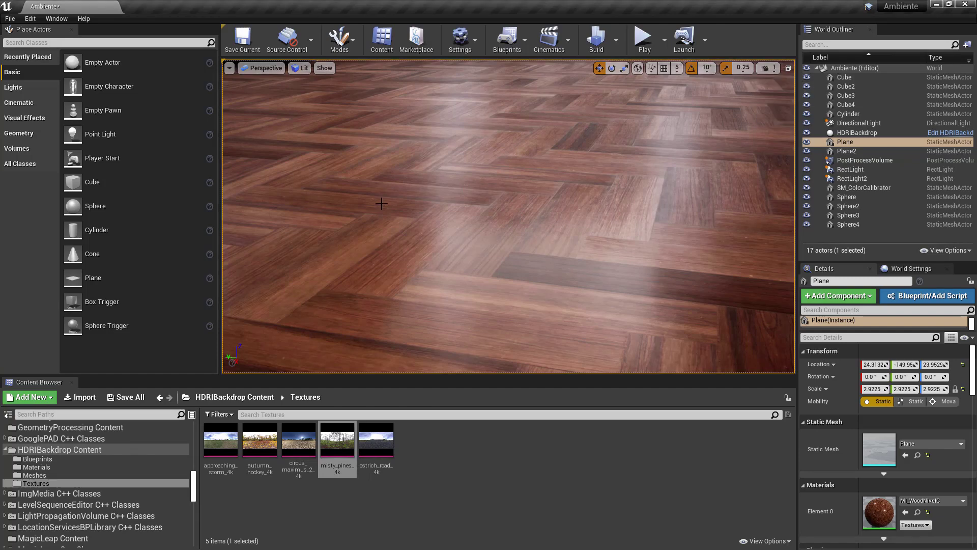
right_drag(381, 203, 382, 209)
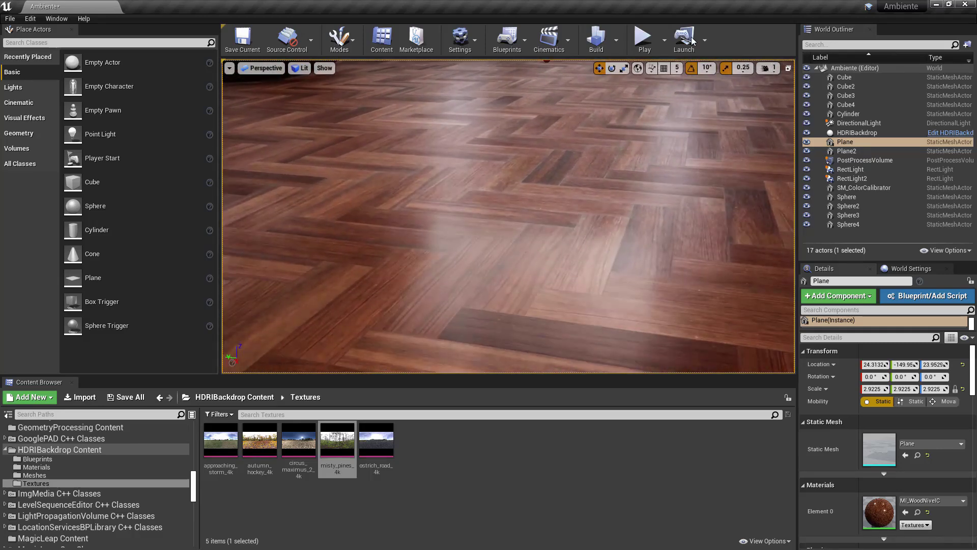
Set the viewport camera speed to 2 and examine the leather sphere's surface grain up close and from around it
click(770, 70)
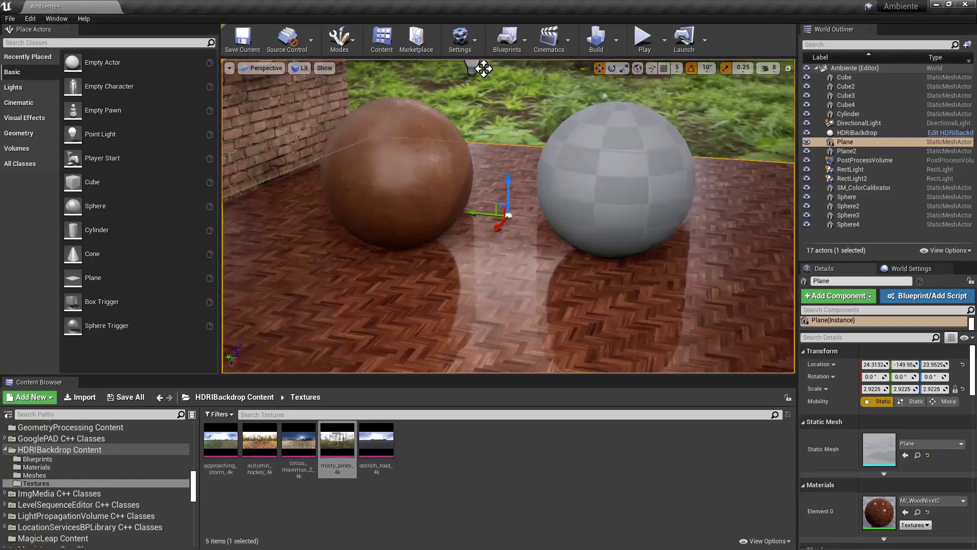
click(769, 68)
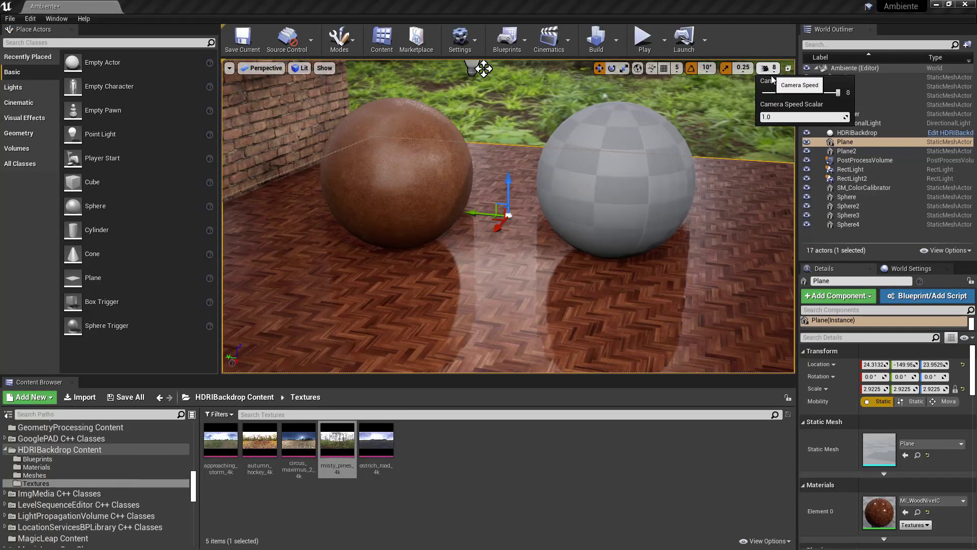
click(556, 259)
right_drag(492, 246, 517, 255)
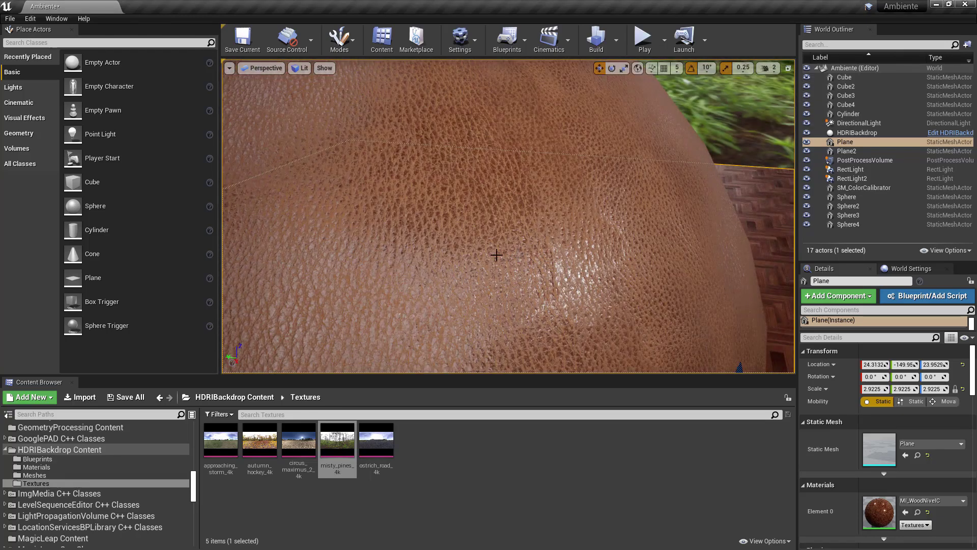
click(496, 255)
key(f)
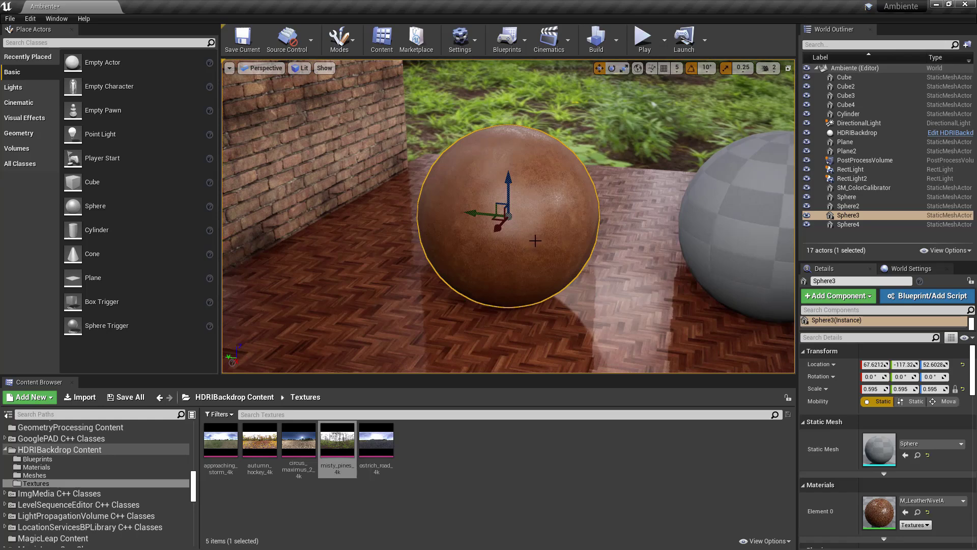
alt+drag(535, 241, 491, 238)
alt+right_drag(555, 232, 600, 232)
Set the viewport camera speed to 4, and select and frame the sphere that still has the default material
click(774, 69)
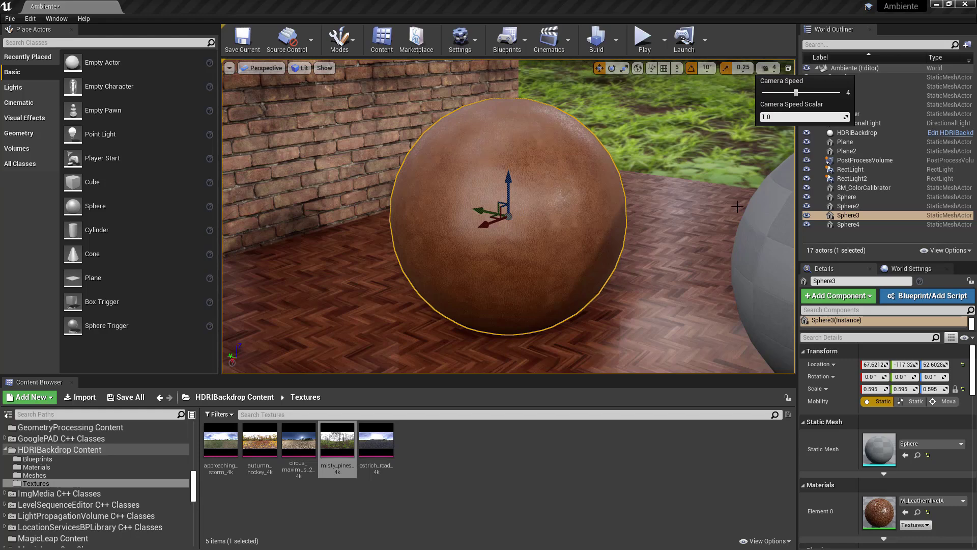
click(761, 226)
click(760, 226)
key(f)
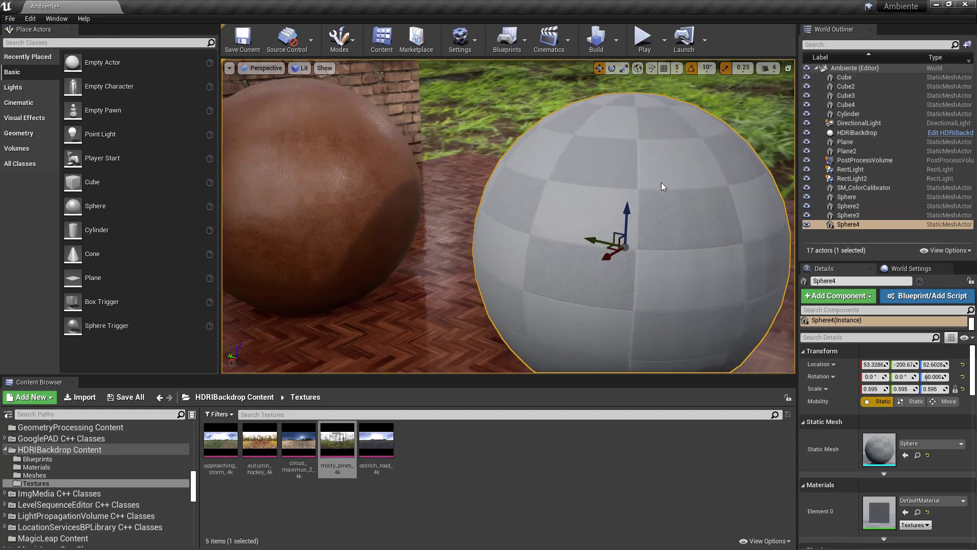
scroll(662, 187, down, 3)
middle_drag(662, 187, 647, 174)
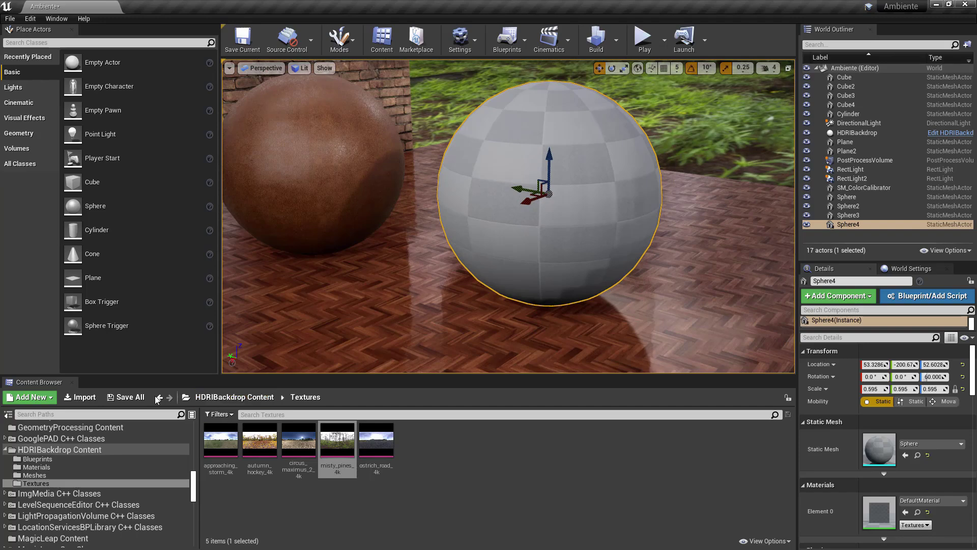
In the Materiais/Arquitetura folder, rename the material instance MI_WoodNivelC as MI_WoodNivelB
scroll(183, 429, up, 10)
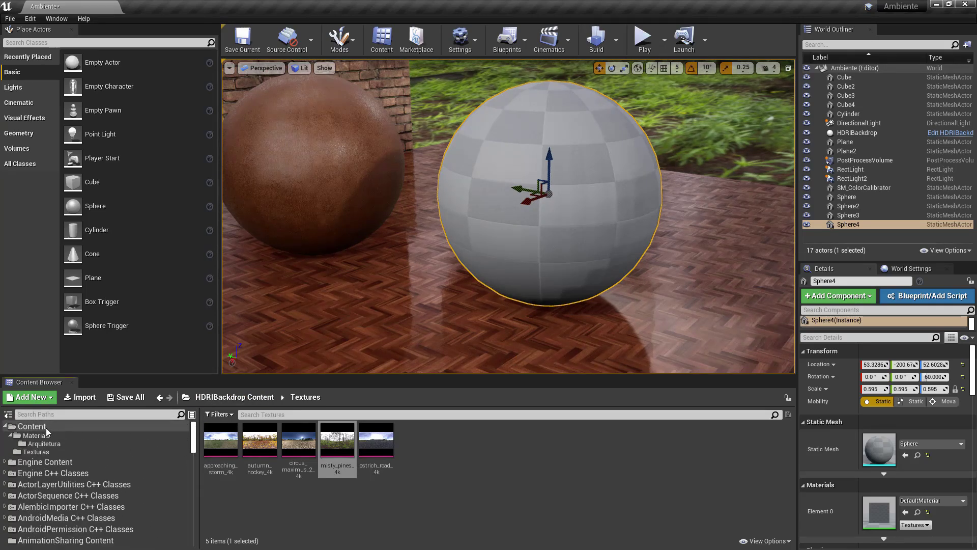
click(46, 435)
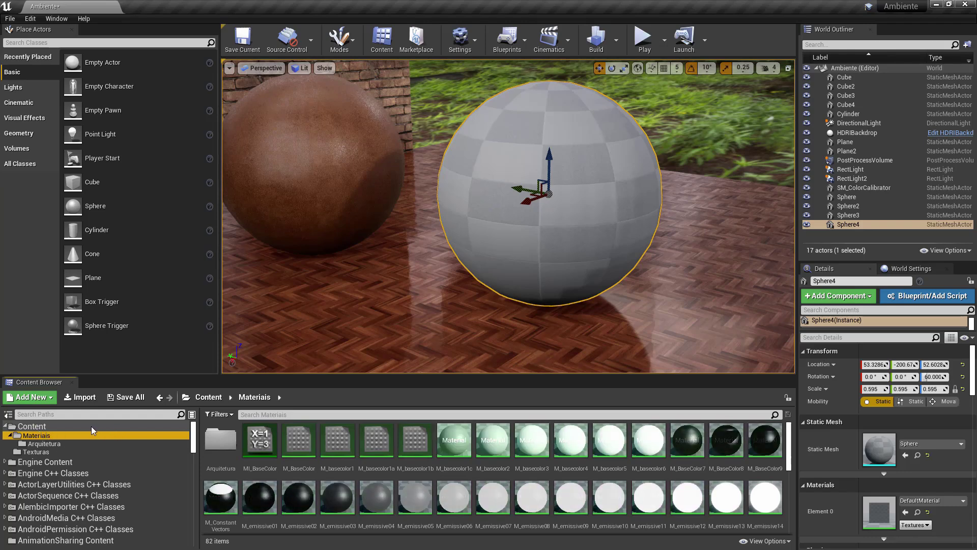
click(44, 443)
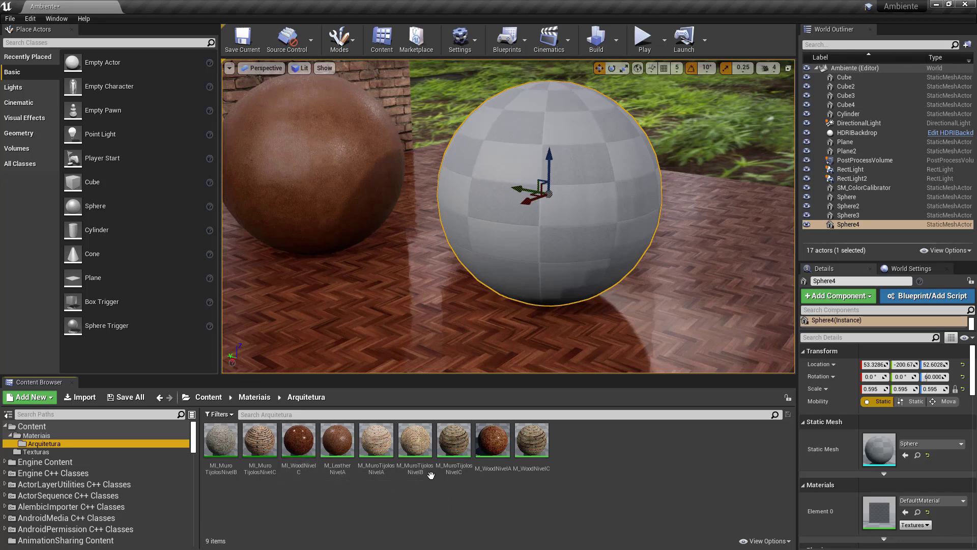
click(300, 468)
click(299, 468)
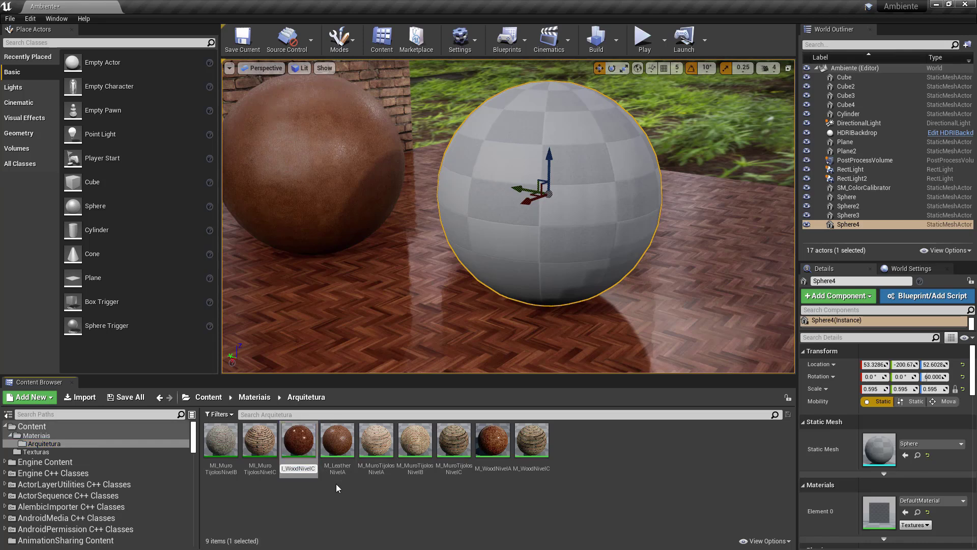
key(BackSpace)
text(B)
key(Return)
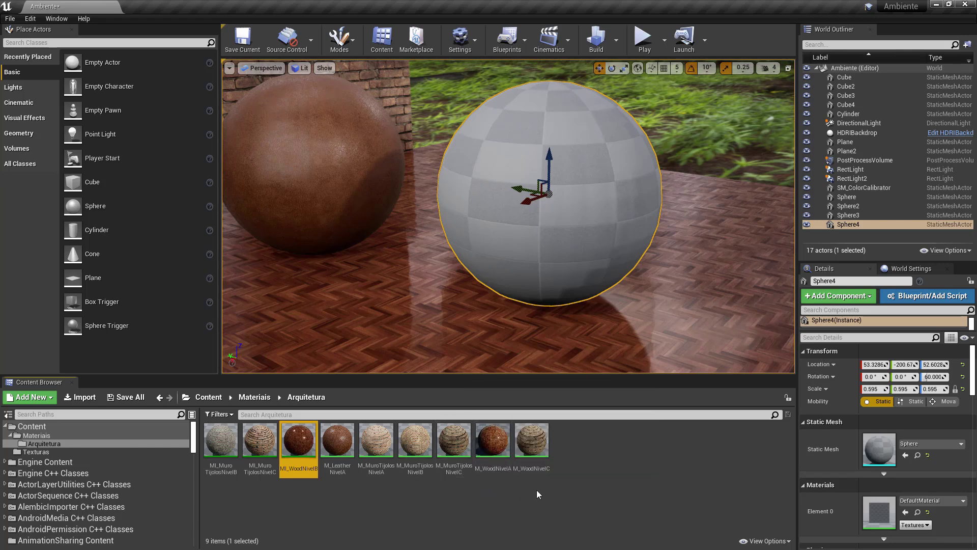
Rename the base material M_WoodNivelC as M_WoodNivelB in the Arquitetura folder
click(539, 467)
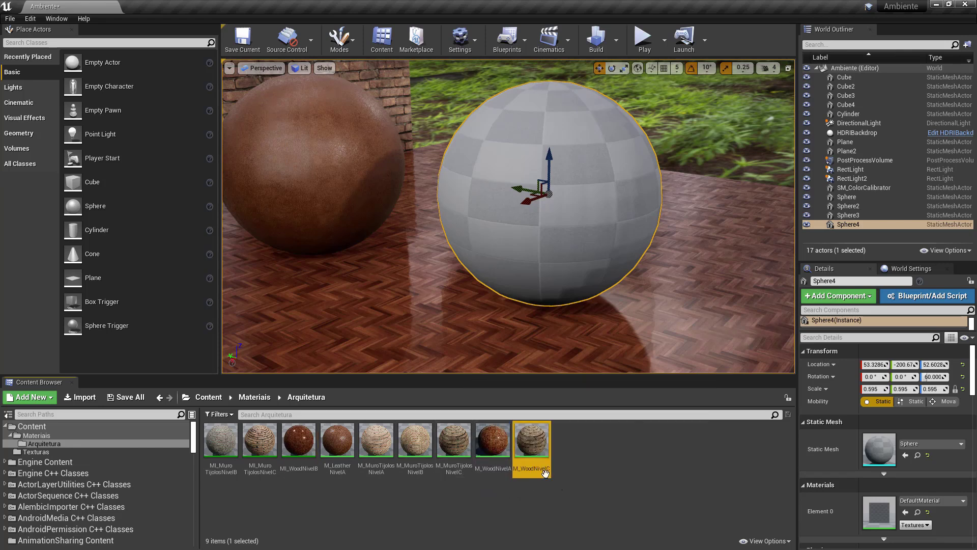
click(541, 468)
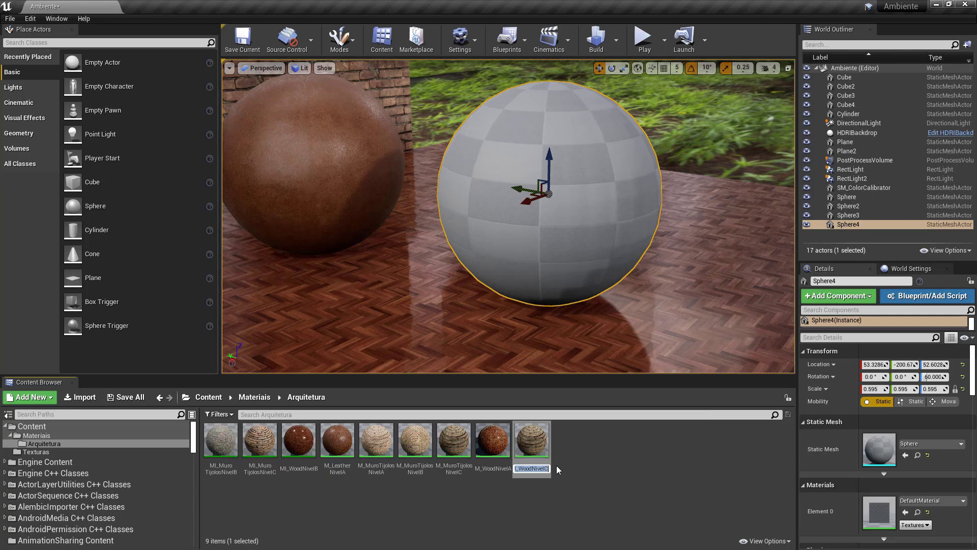
key(Home)
text(I)
key(End)
key(BackSpace)
text(B)
key(Return)
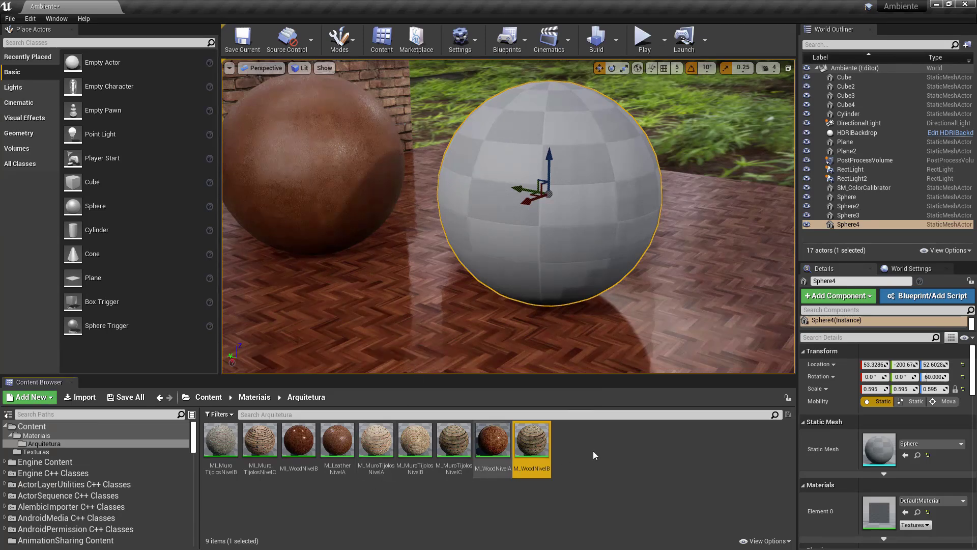
click(588, 442)
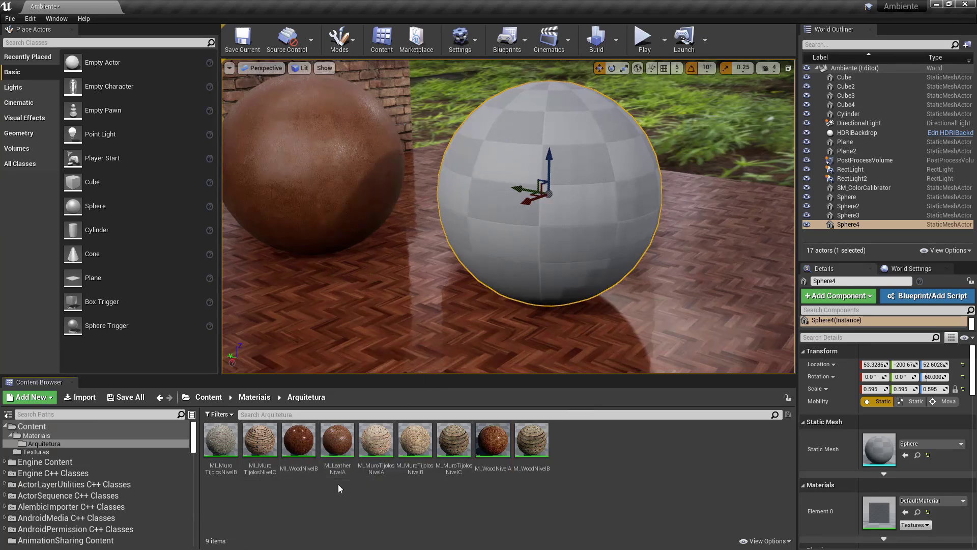
Duplicate the M_LeatherNivelA material and name the copy M_LeatherNivelB
click(335, 443)
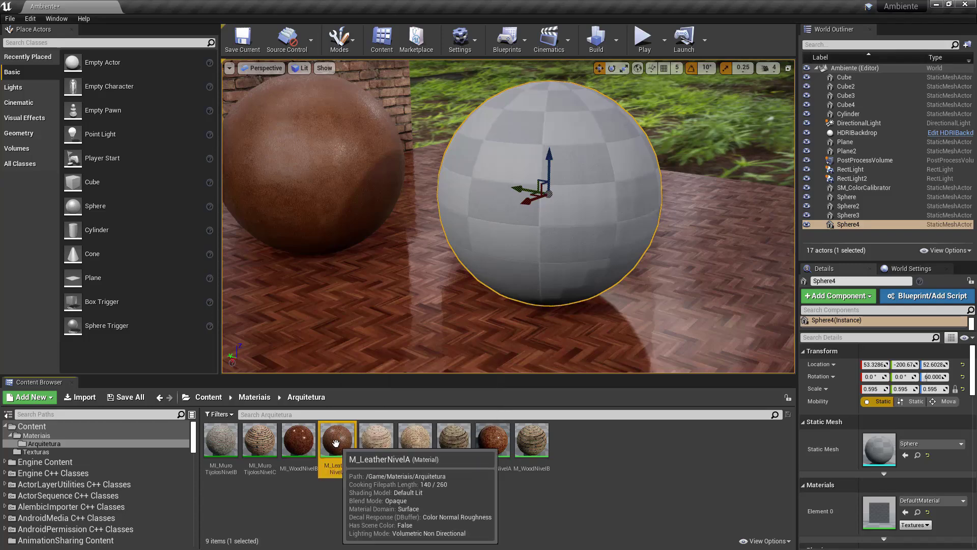
right_click(336, 438)
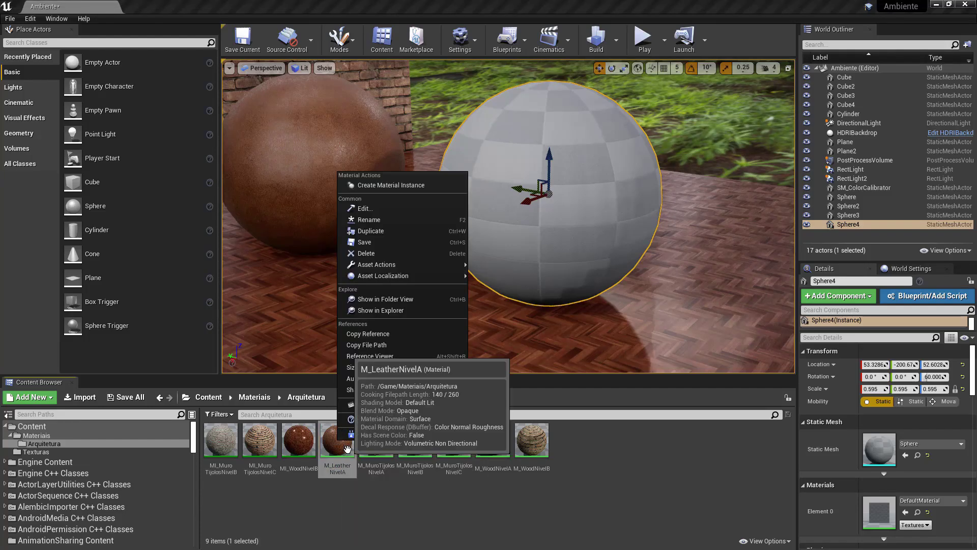
click(390, 231)
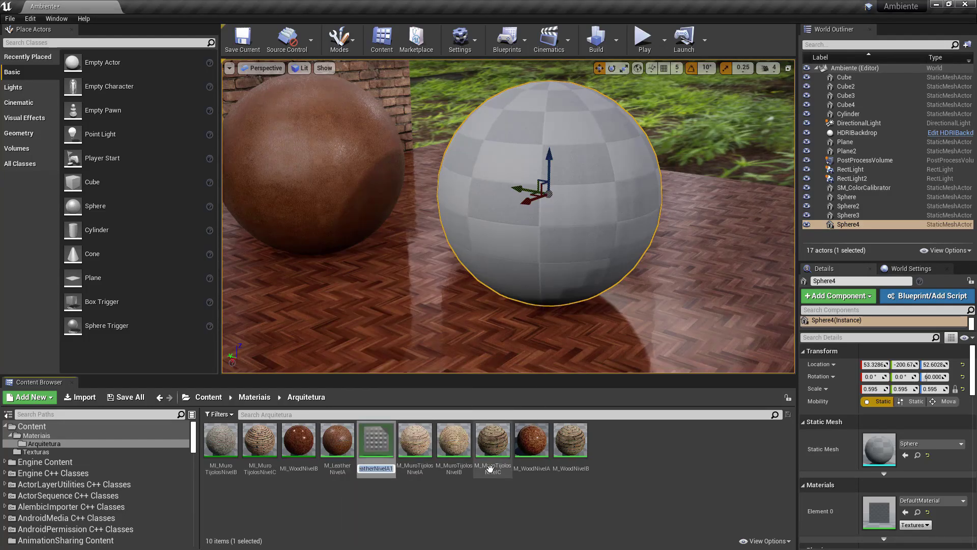
key(BackSpace)
key(BackSpace)
key(Return)
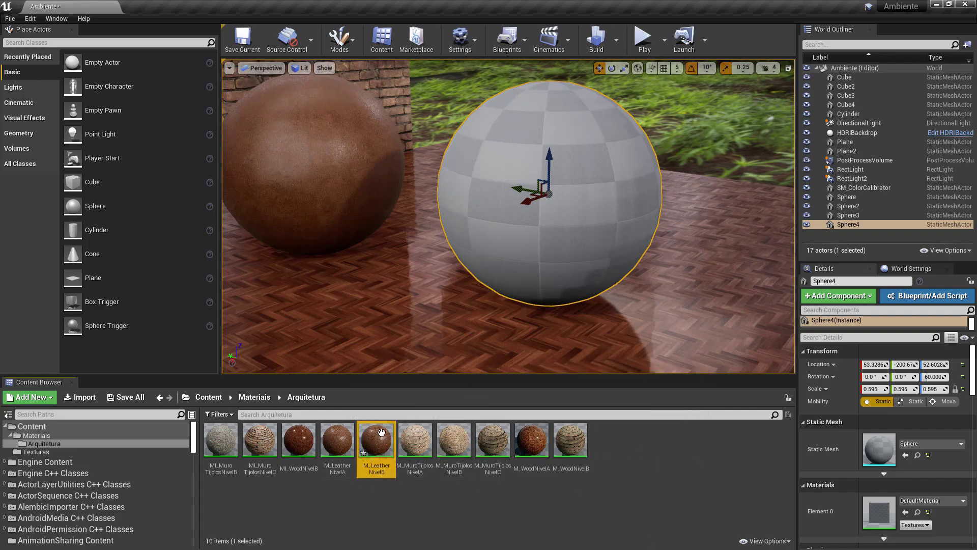
Open M_LeatherNivelB in the Material Editor with its whole node graph in view, keeping the Arquitetura assets uncovered
double_click(384, 445)
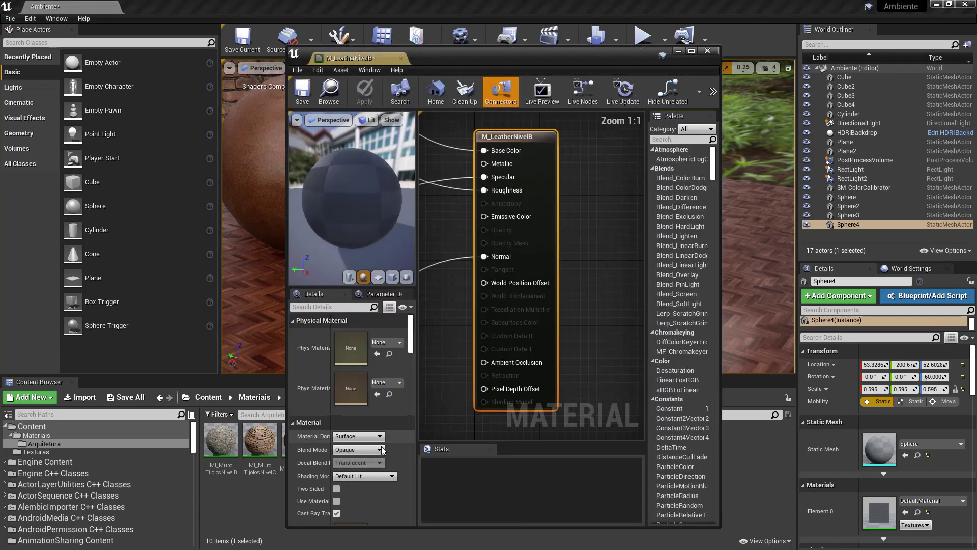
scroll(512, 328, down, 2)
scroll(562, 327, down, 3)
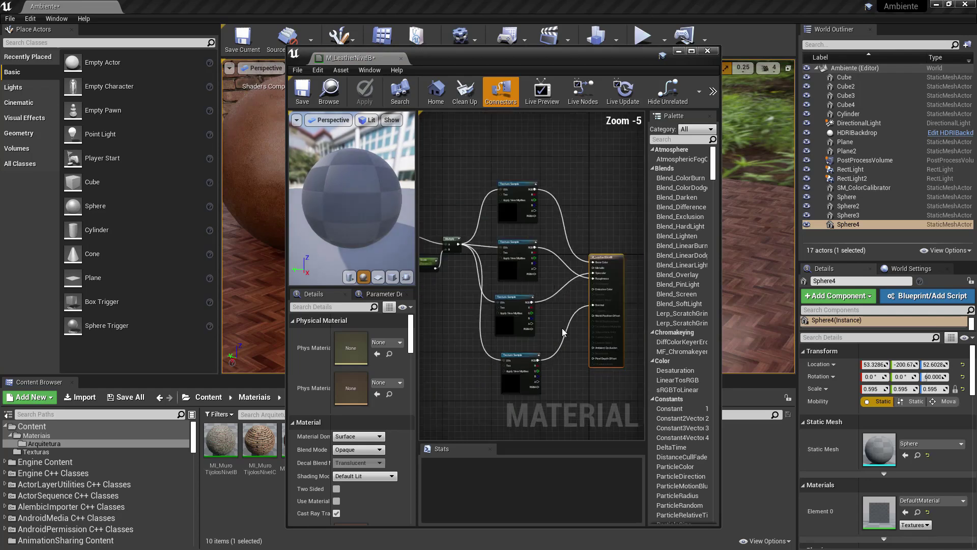
right_drag(546, 329, 558, 240)
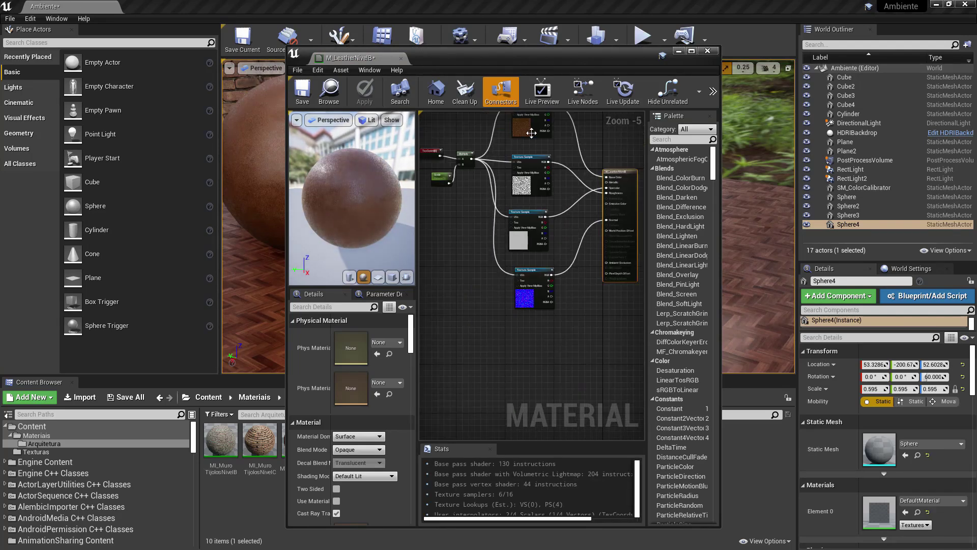
drag(487, 56, 754, 58)
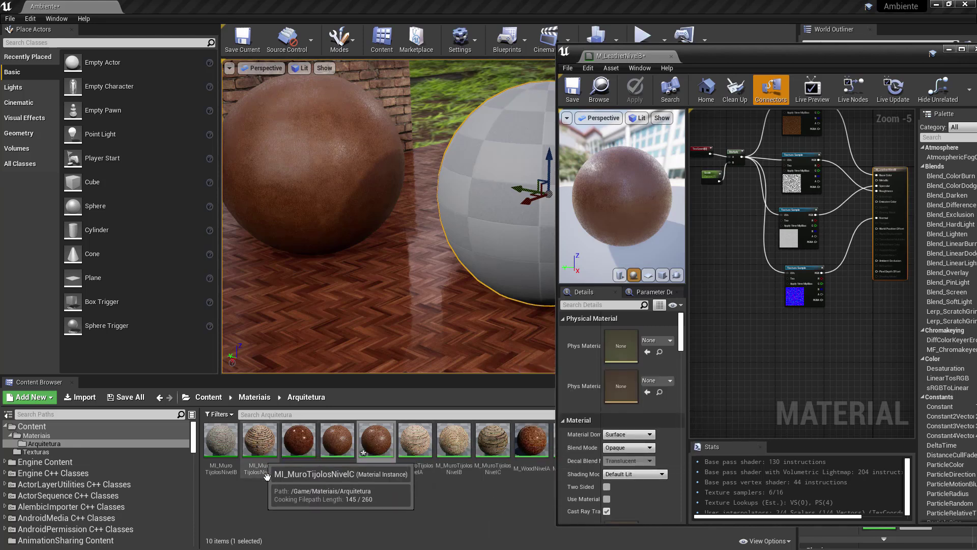
Search the Arquitetura materials for NivelC and for NivelB
click(261, 415)
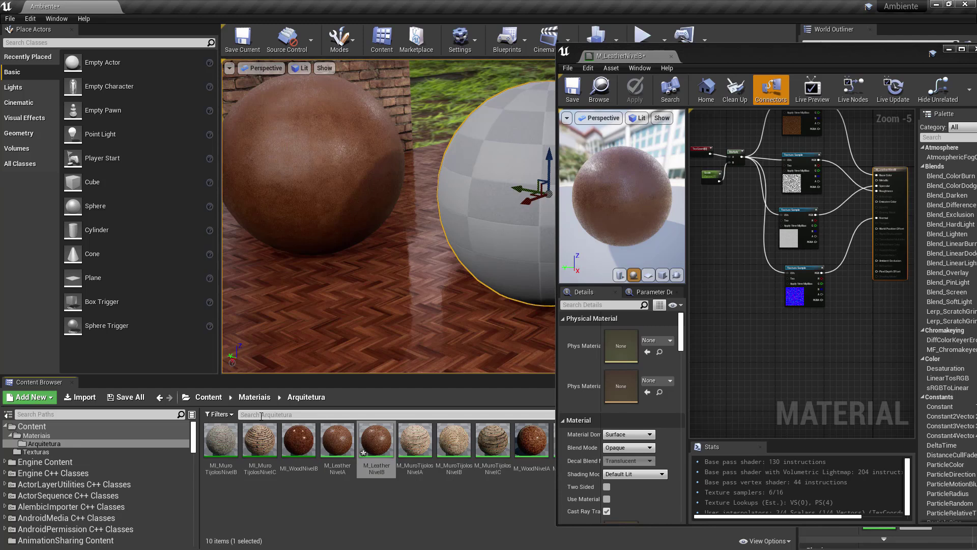
text(Nivel)
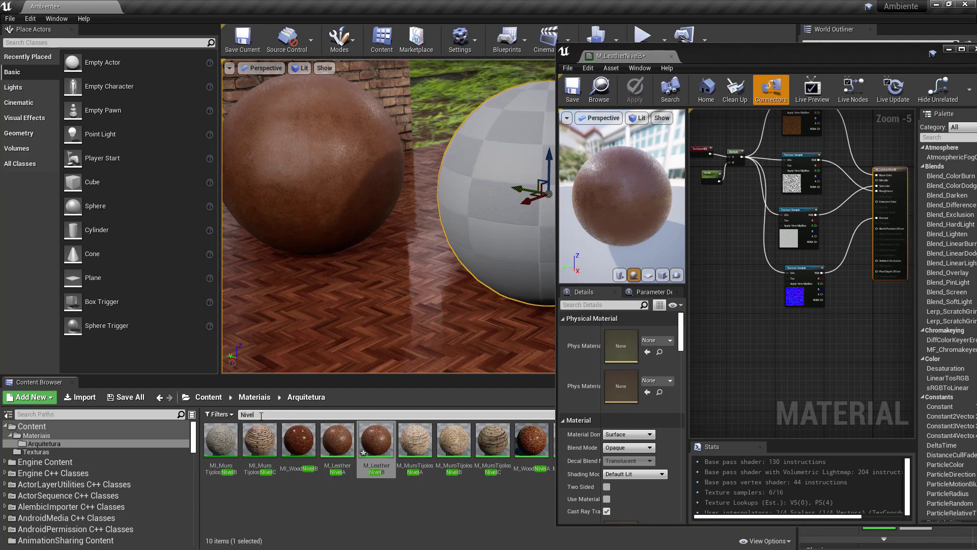
text(C)
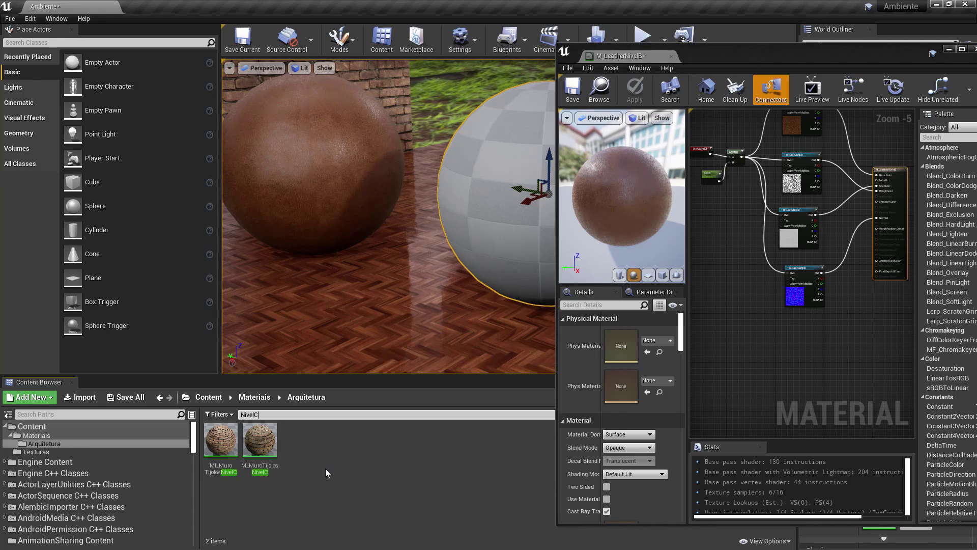
key(BackSpace)
text(B)
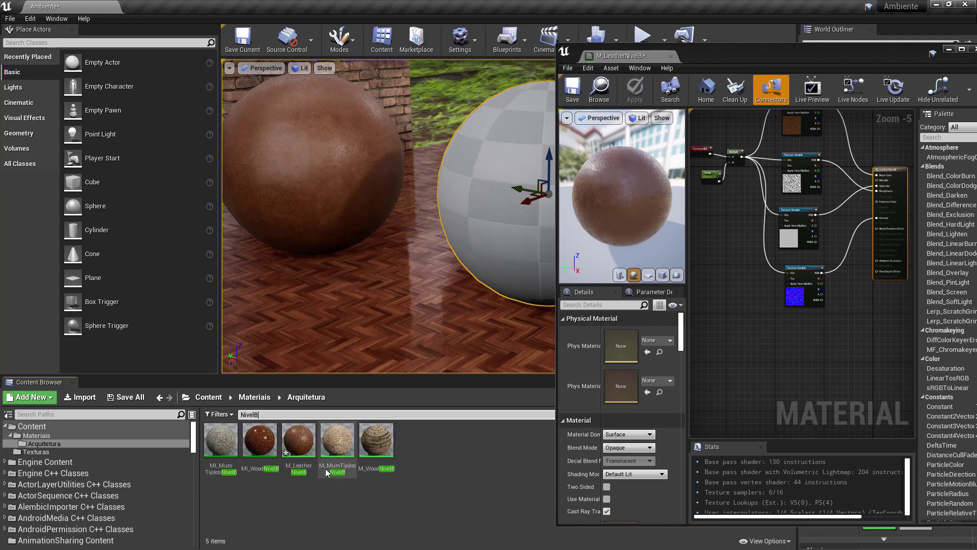
click(326, 509)
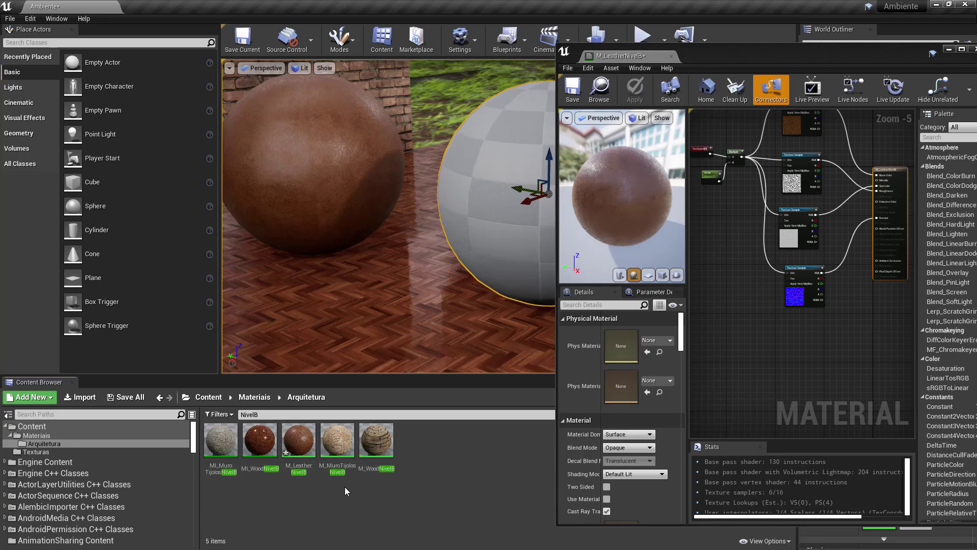
Open the M_WoodNivelB material and copy the Occlusion and Base Color node groups from its graph
click(378, 438)
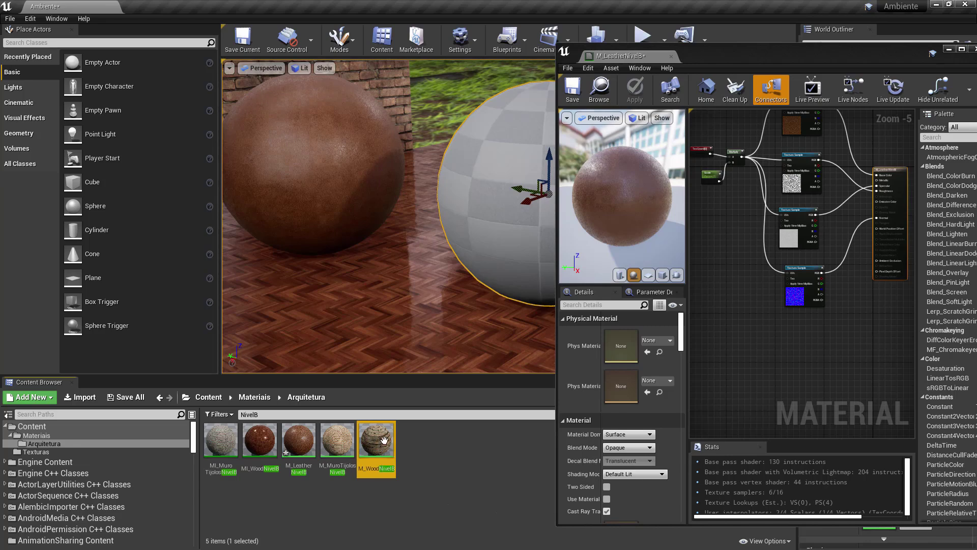
double_click(378, 439)
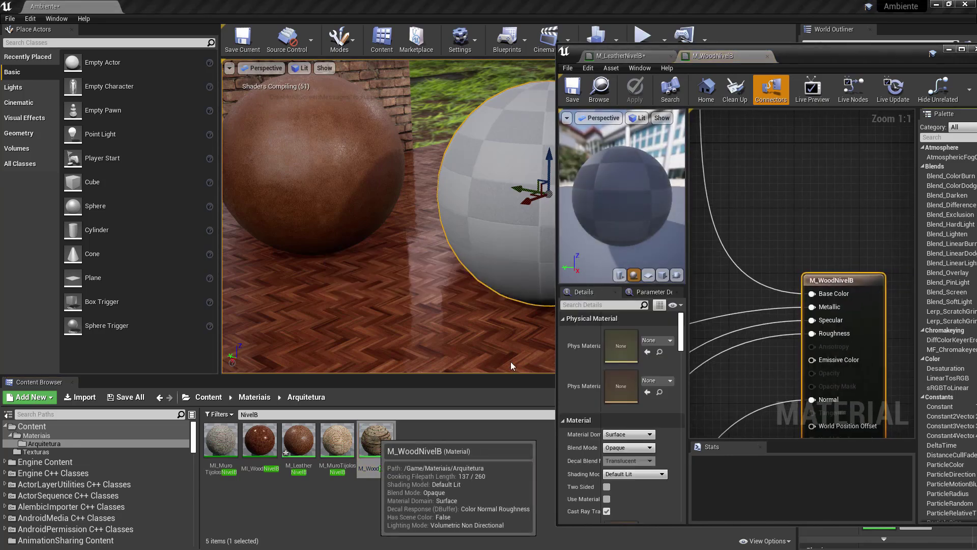
drag(841, 53, 314, 51)
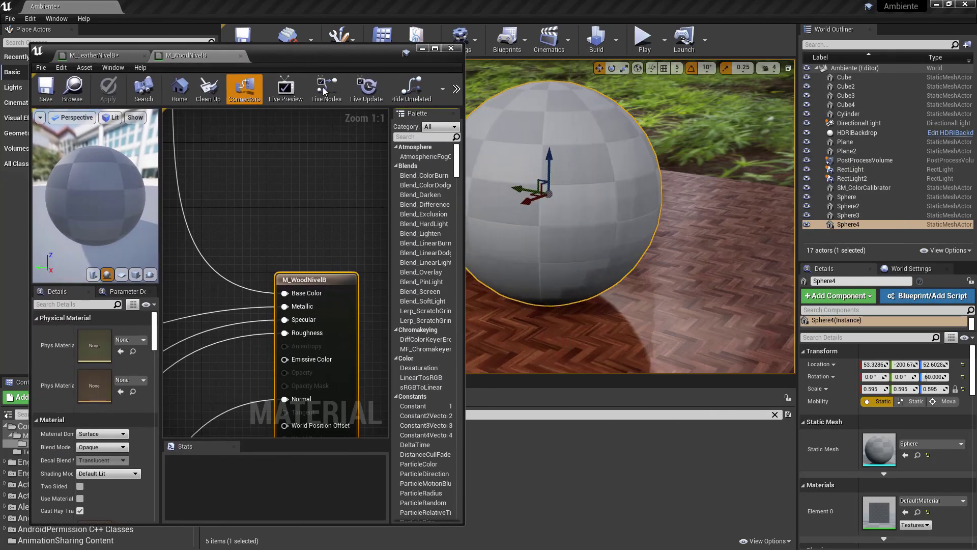
scroll(331, 193, down, 2)
scroll(243, 236, down, 3)
scroll(244, 236, down, 2)
right_drag(243, 216, 341, 277)
scroll(243, 181, up, 2)
drag(252, 182, 359, 383)
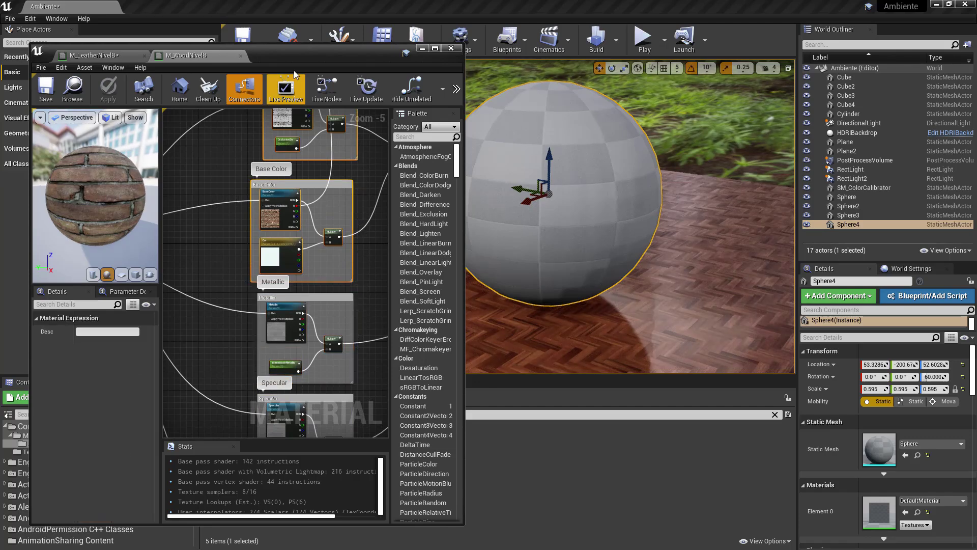
Return to the M_LeatherNivelB graph, clear the NivelB asset search and select the M_LeatherNivelB asset in the Arquitetura folder
drag(270, 57, 734, 54)
click(337, 56)
scroll(473, 245, down, 2)
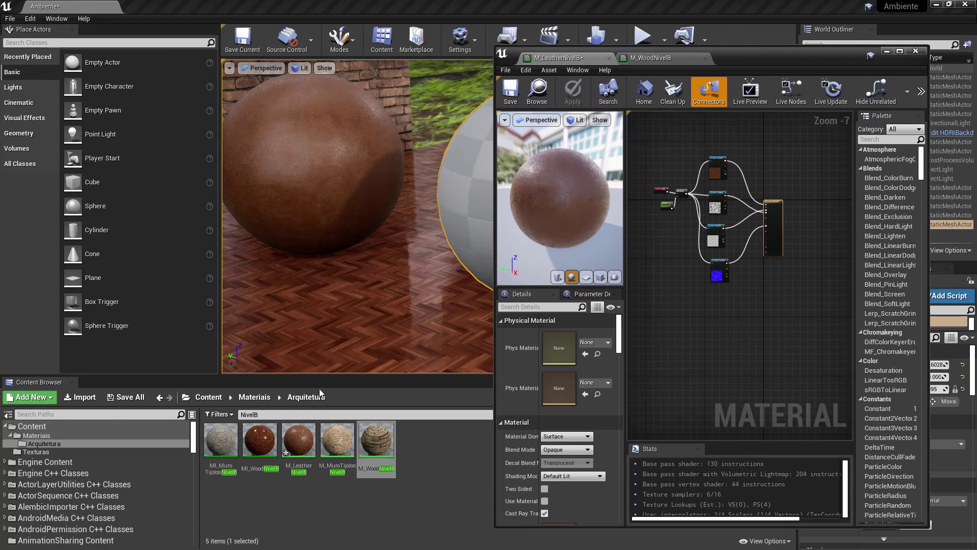
key(BackSpace)
key(BackSpace)
key(BackSpace)
key(BackSpace)
key(BackSpace)
key(BackSpace)
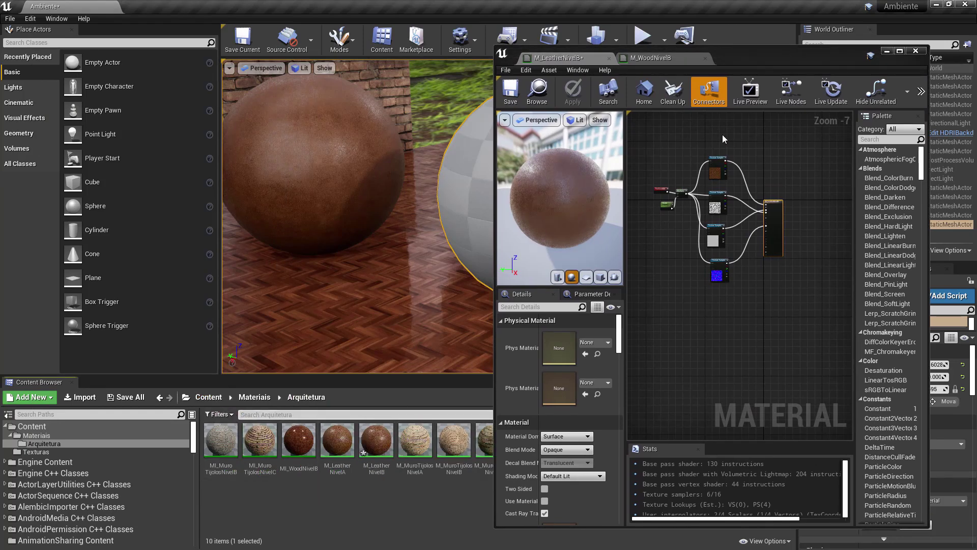
drag(744, 59, 830, 64)
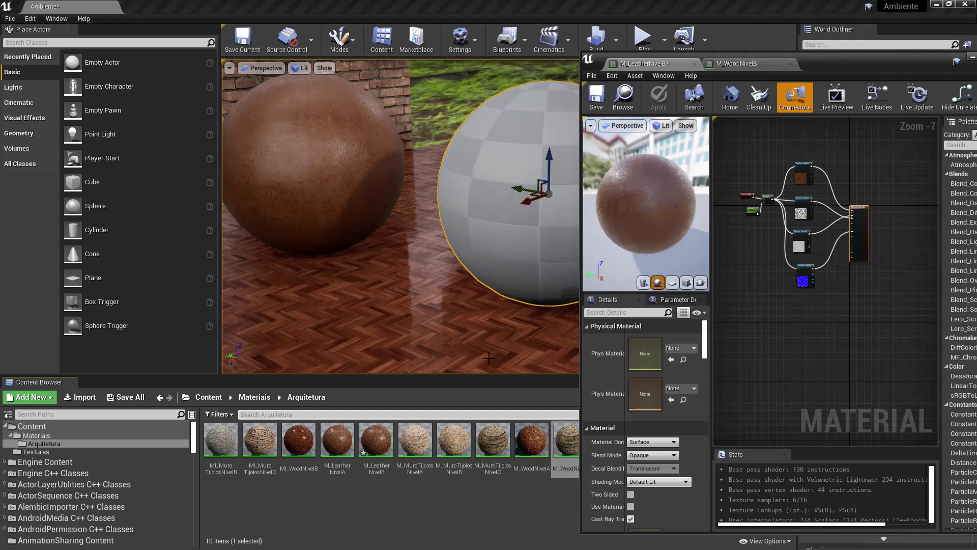
click(376, 438)
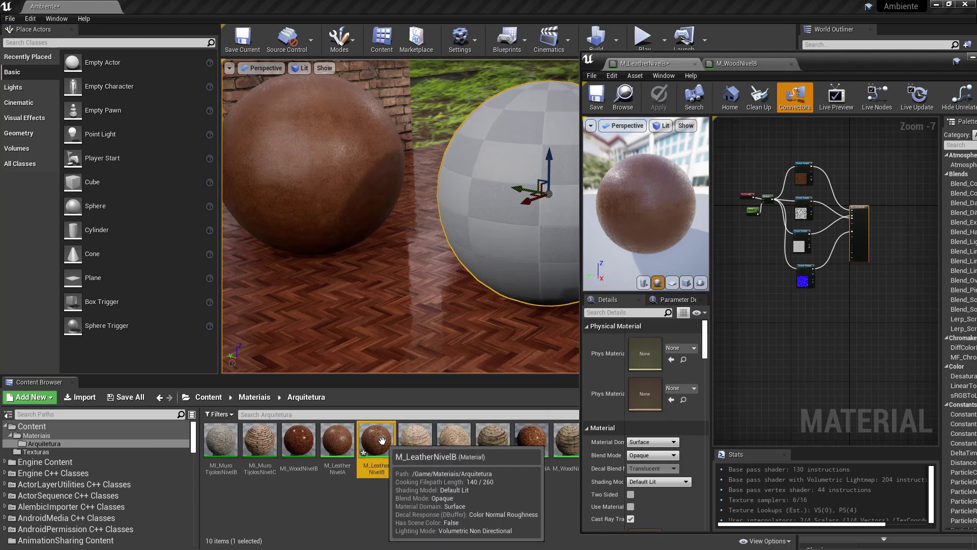
Delete the texture coordinate, scale, Multiply and four Texture Sample nodes from the M_LeatherNivelB graph
drag(843, 65, 594, 61)
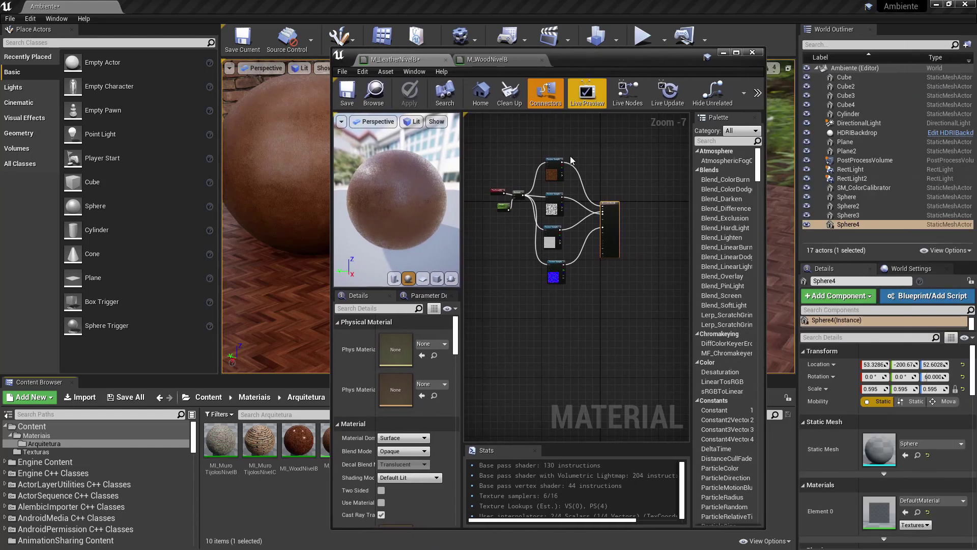
scroll(566, 228, up, 2)
right_drag(518, 217, 546, 159)
drag(504, 135, 655, 383)
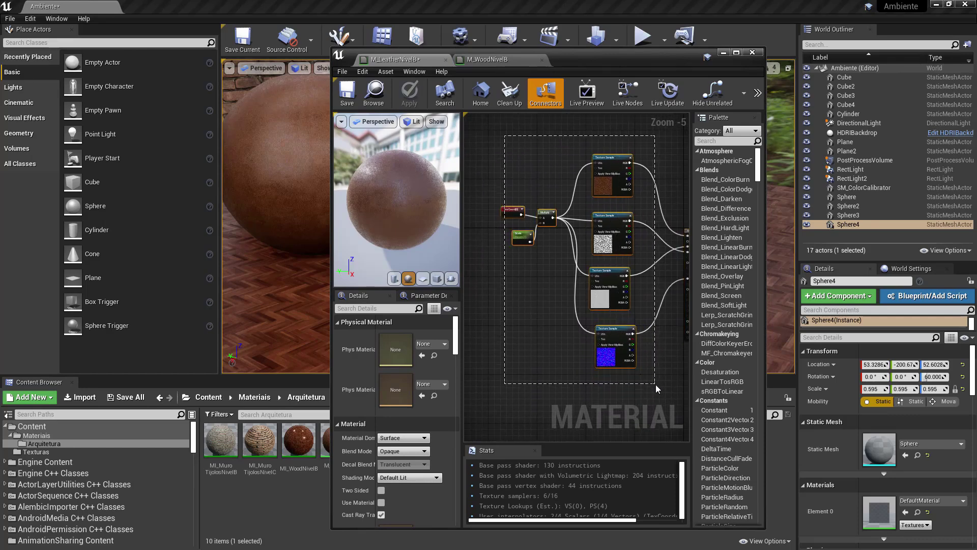
key(Delete)
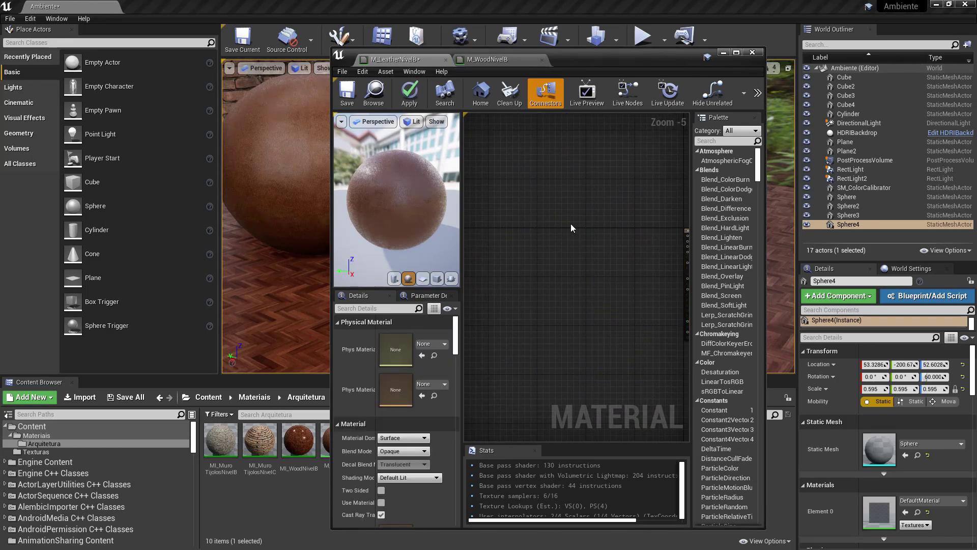
Paste the copied Occlusion and Base Color groups into the M_LeatherNivelB graph and connect the Occlusion group's Multiply output to the Base Color input
key(ctrl+z)
right_drag(665, 215, 616, 205)
scroll(576, 198, up, 3)
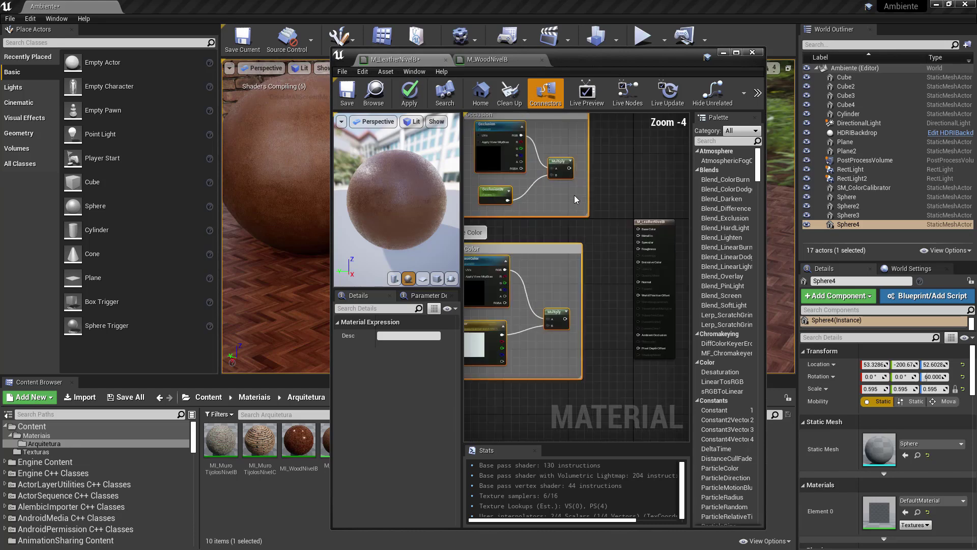
drag(565, 154, 663, 244)
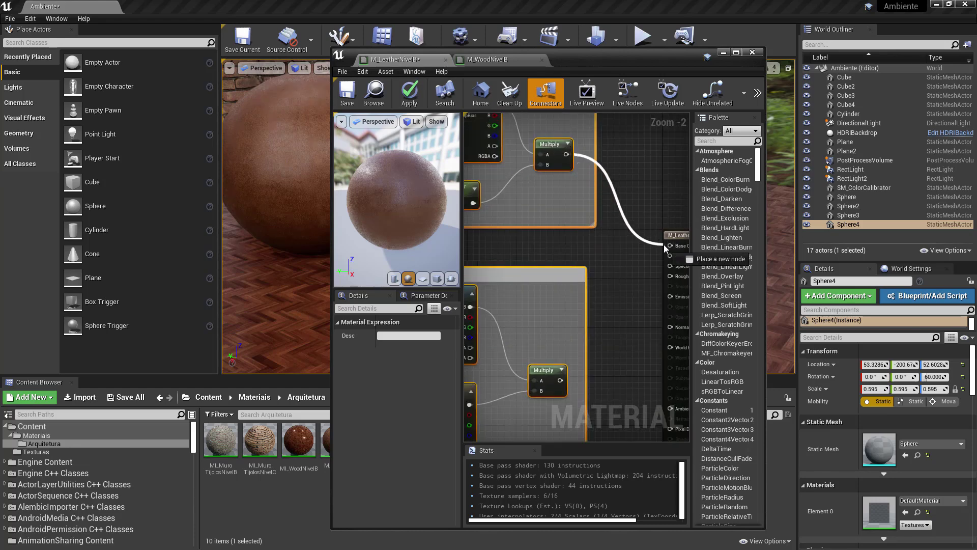
right_drag(664, 244, 573, 308)
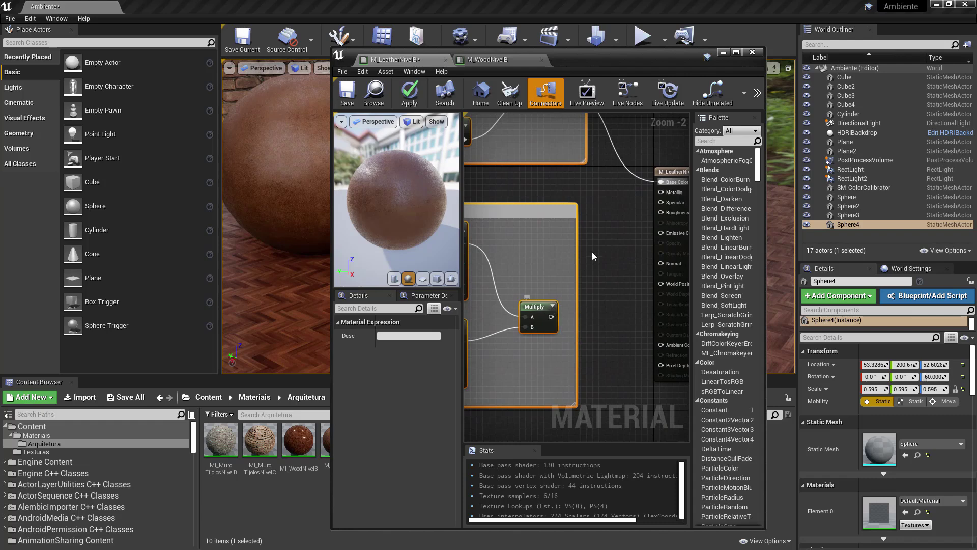
right_drag(592, 251, 623, 305)
scroll(624, 305, down, 1)
right_drag(570, 288, 563, 227)
scroll(573, 269, down, 4)
scroll(563, 227, up, 2)
click(581, 229)
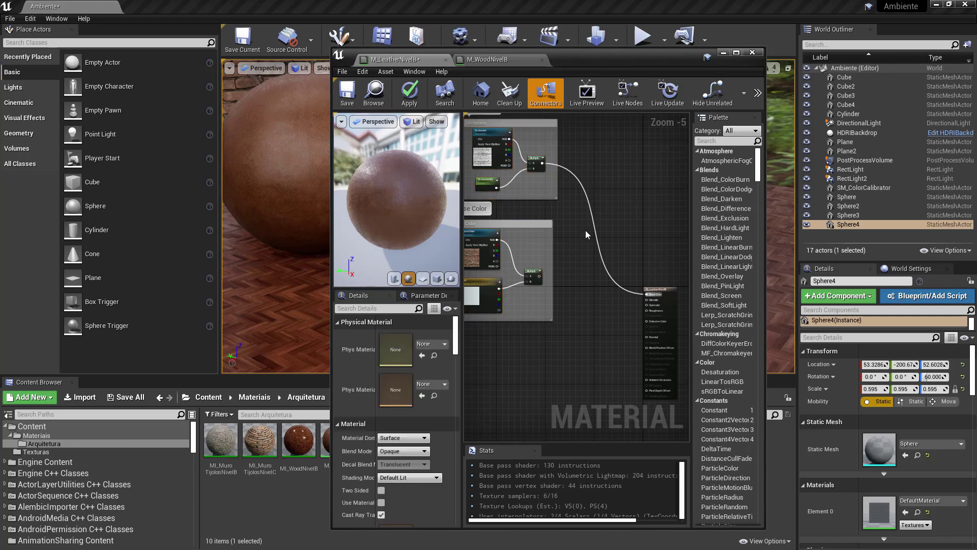
Add a Multiply node between the groups and the material node, and feed the Base Color group's Multiply output into its B input
click(586, 235)
scroll(565, 276, up, 2)
drag(516, 275, 603, 215)
right_drag(570, 181, 614, 193)
scroll(582, 264, down, 2)
scroll(574, 215, up, 1)
drag(602, 223, 617, 227)
scroll(614, 203, up, 2)
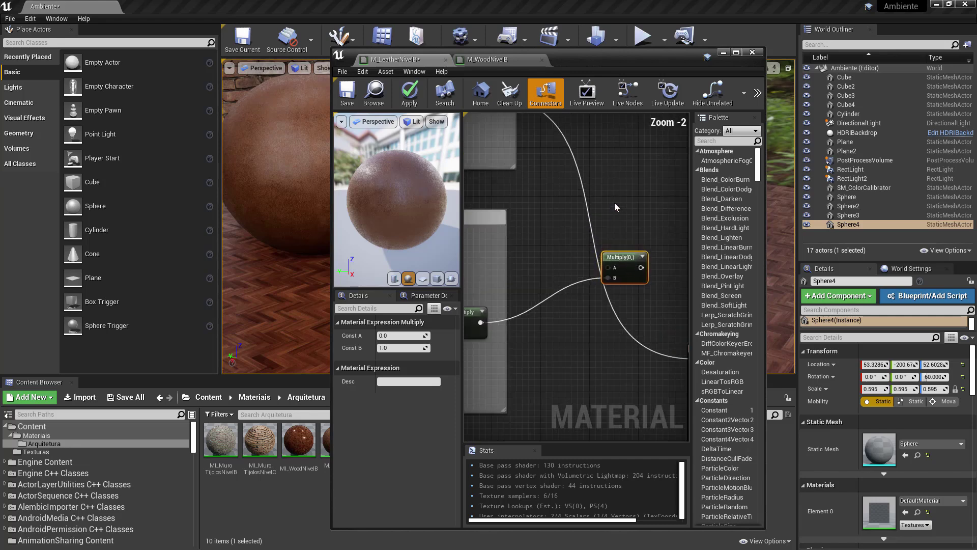
Add a StaticSwitchParameter node named Occlusion above the new Multiply node
right_click(615, 203)
text(static)
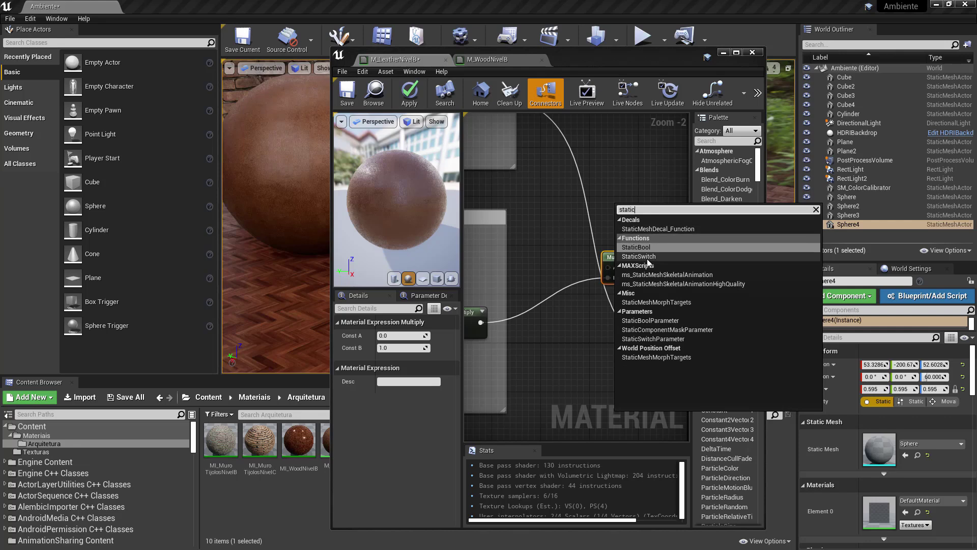
click(657, 339)
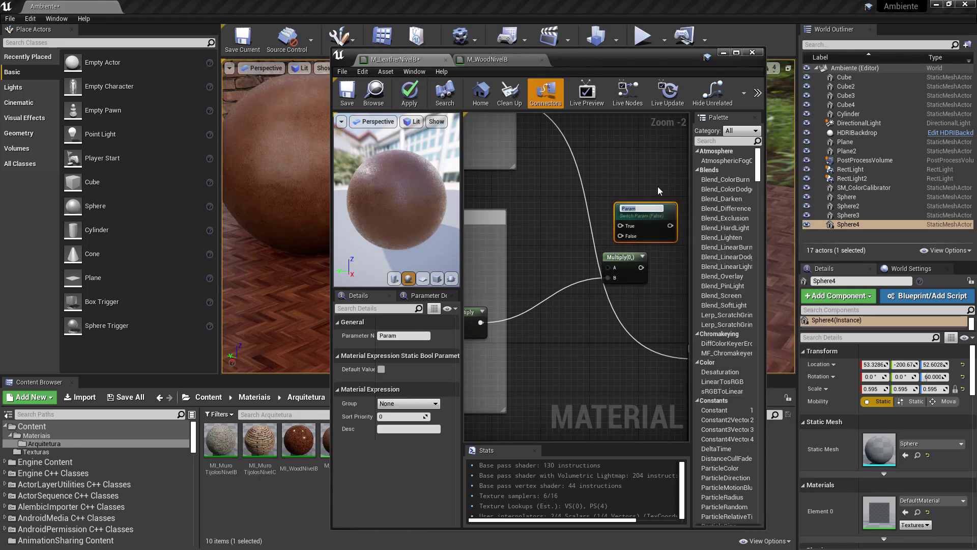
text(Occlusion)
key(Return)
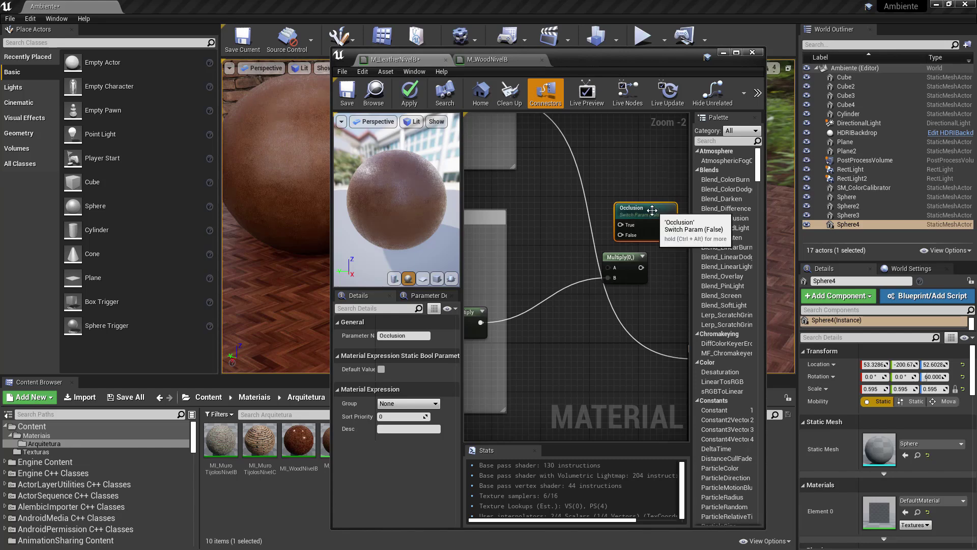
drag(652, 210, 659, 193)
right_drag(548, 179, 499, 163)
scroll(570, 205, down, 1)
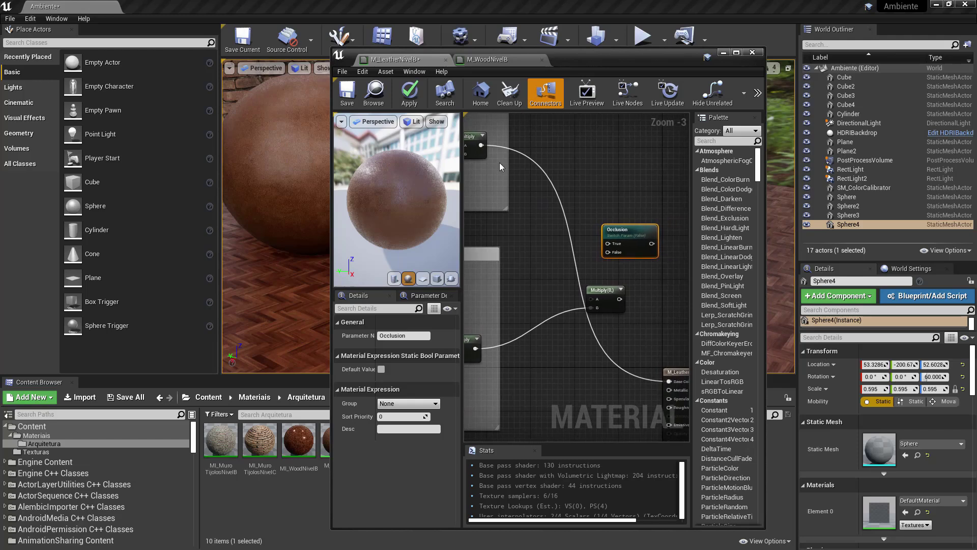
Connect the Occlusion group's Multiply to the Occlusion switch's True input and the switch output to the new Multiply's A input
drag(481, 145, 608, 243)
right_drag(603, 276, 635, 230)
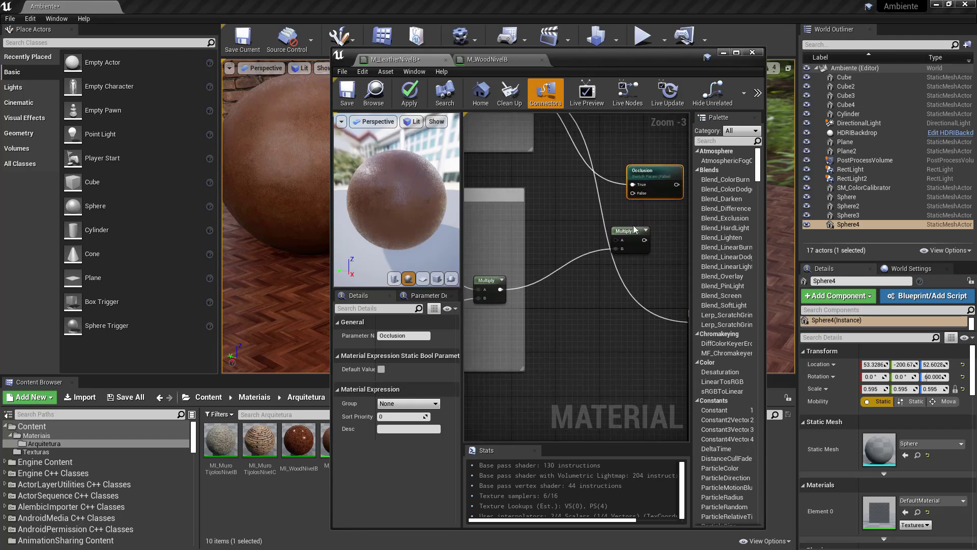
drag(629, 231, 617, 236)
right_drag(637, 212, 598, 214)
drag(636, 186, 569, 247)
mouse_move(519, 244)
right_down()
mouse_move(565, 229)
mouse_move(506, 254)
right_up()
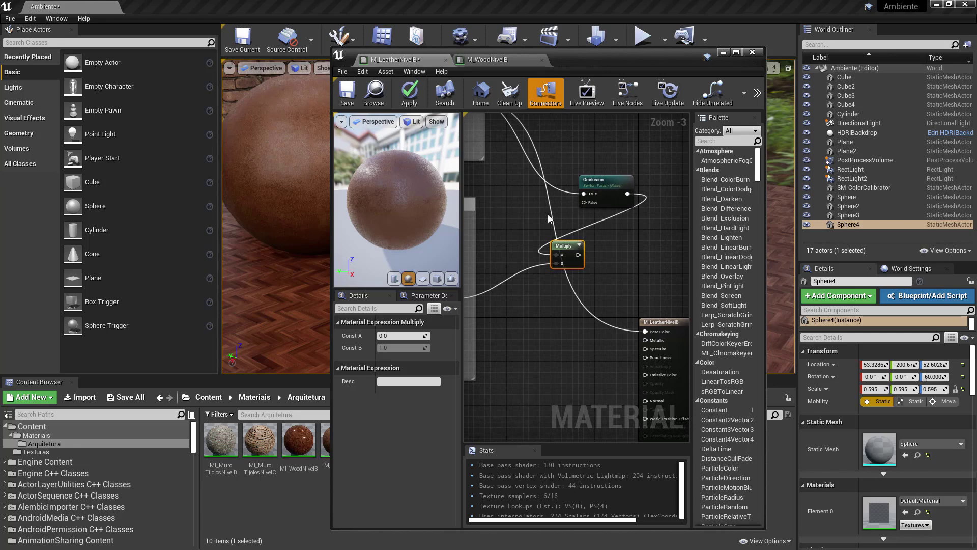
Connect the new Multiply's output to the Occlusion switch's False input and move the switch slightly higher in the graph
right_drag(548, 214, 643, 216)
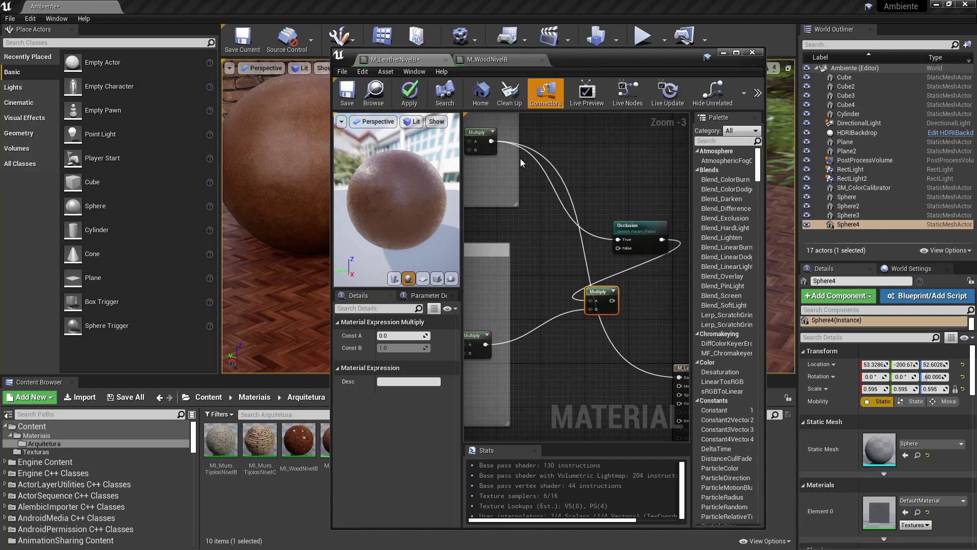
right_drag(661, 307, 630, 225)
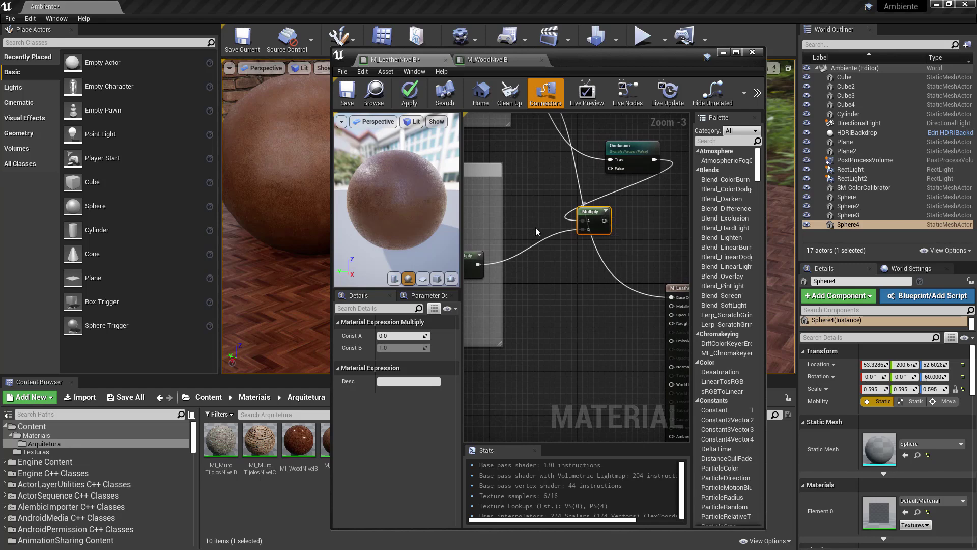
right_drag(519, 224, 498, 225)
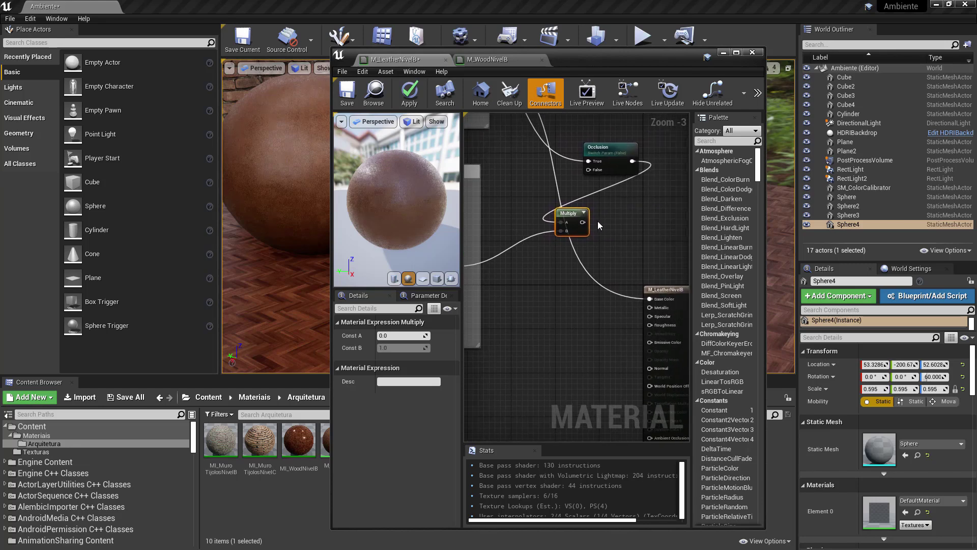
drag(583, 222, 588, 170)
right_drag(640, 219, 616, 299)
right_drag(552, 252, 578, 277)
drag(629, 250, 629, 228)
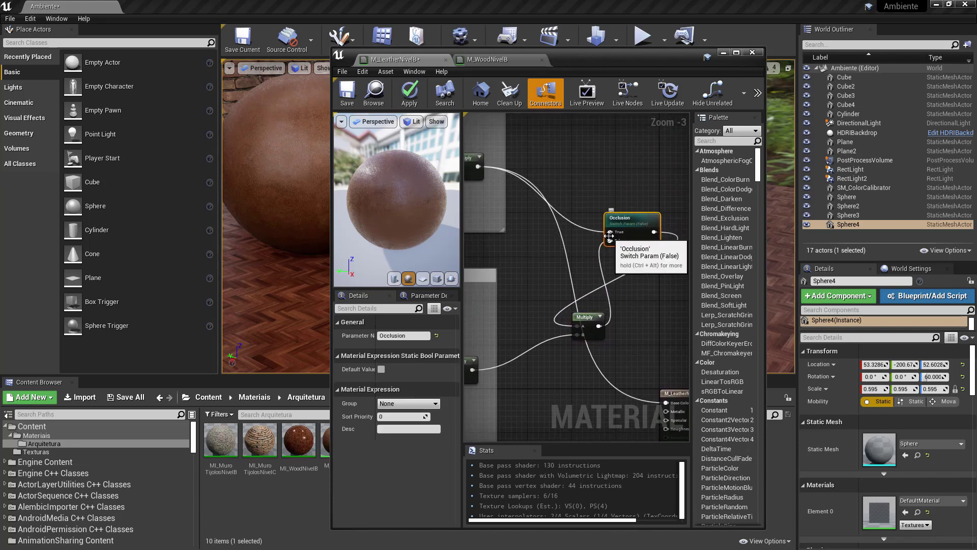
Feed the Base Color group's Multiply into the Occlusion switch's False input and connect the new Multiply's output to the material's Base Color
right_drag(580, 283, 607, 215)
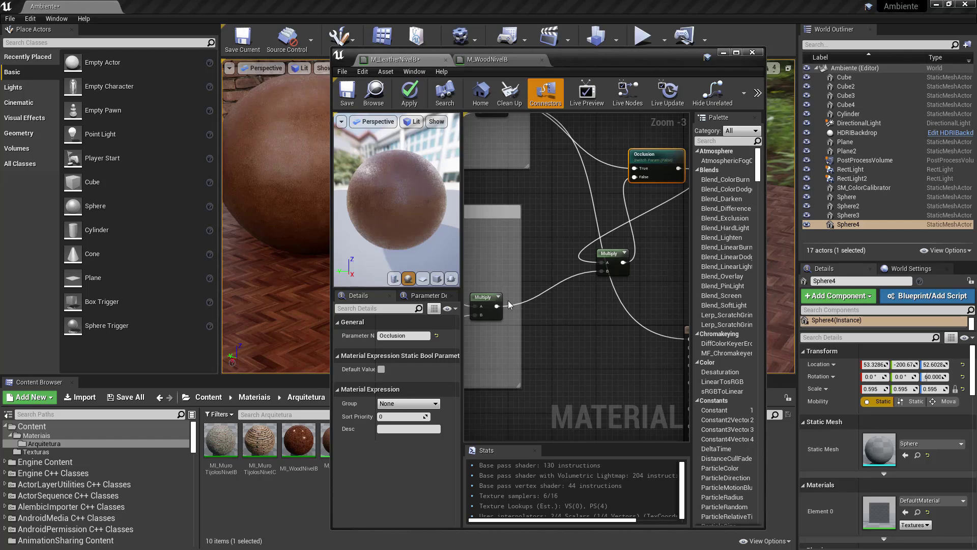
drag(494, 306, 640, 178)
right_drag(647, 231, 571, 241)
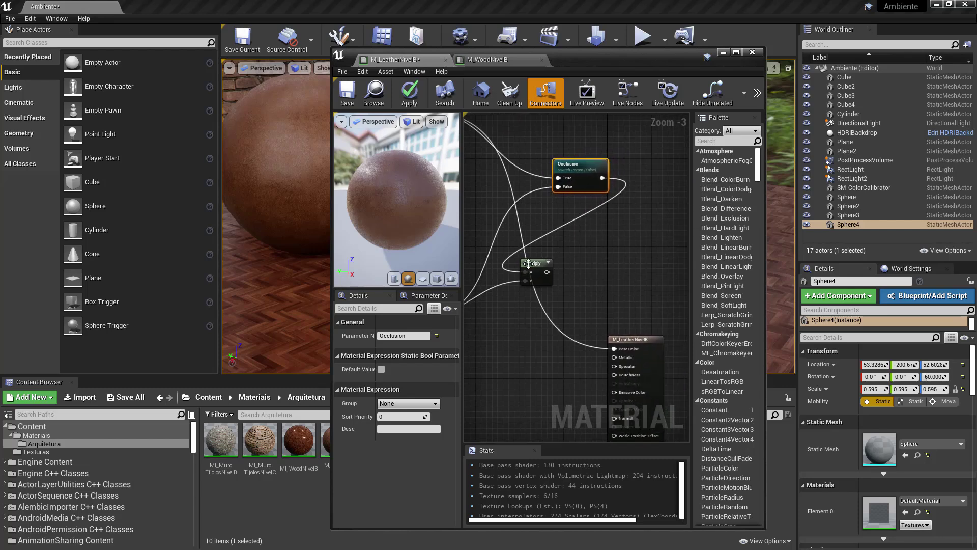
drag(538, 266, 549, 270)
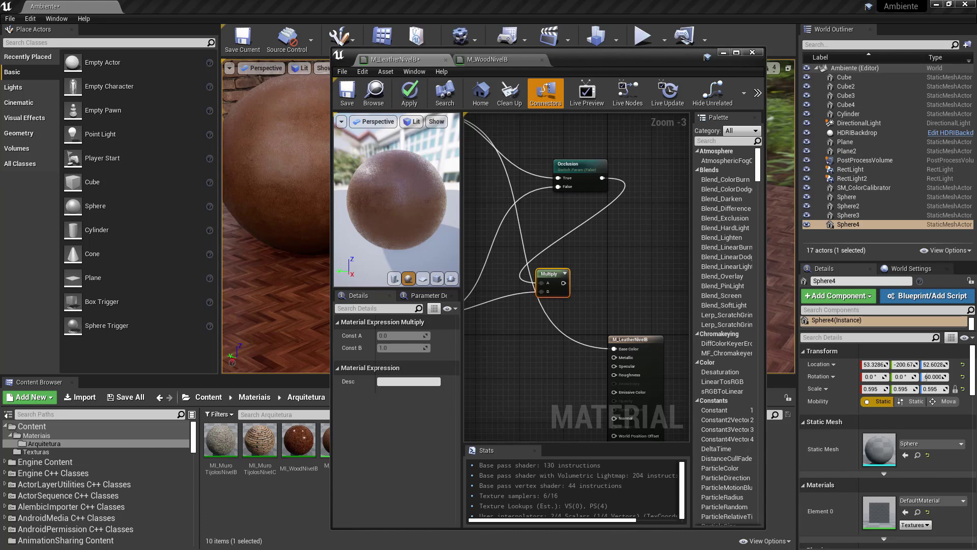
right_drag(569, 252, 569, 186)
drag(554, 220, 606, 288)
Add another Multiply that combines the Occlusion and Base Color group outputs, and connect it to the Occlusion switch's True input
right_drag(482, 285, 566, 286)
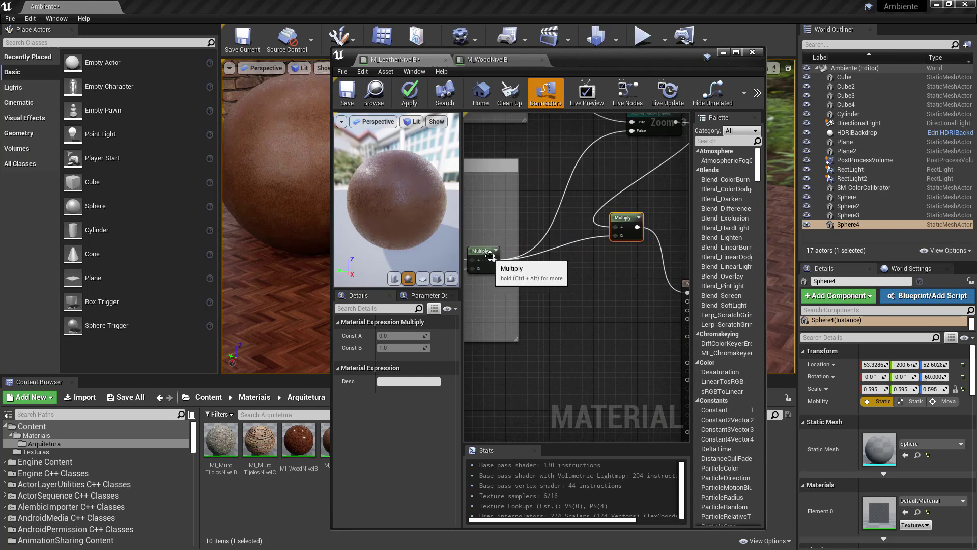
right_drag(608, 258, 682, 283)
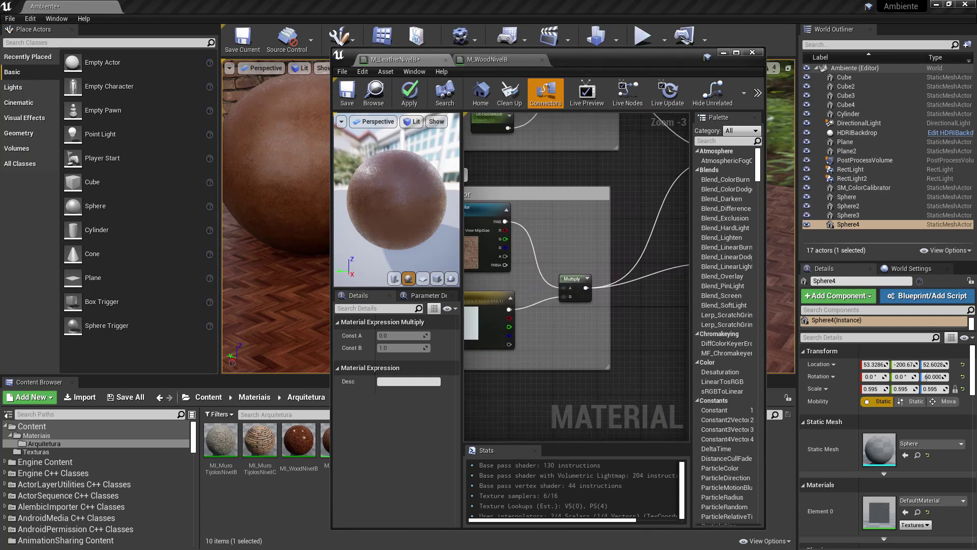
right_drag(609, 325, 546, 367)
right_drag(554, 233, 585, 232)
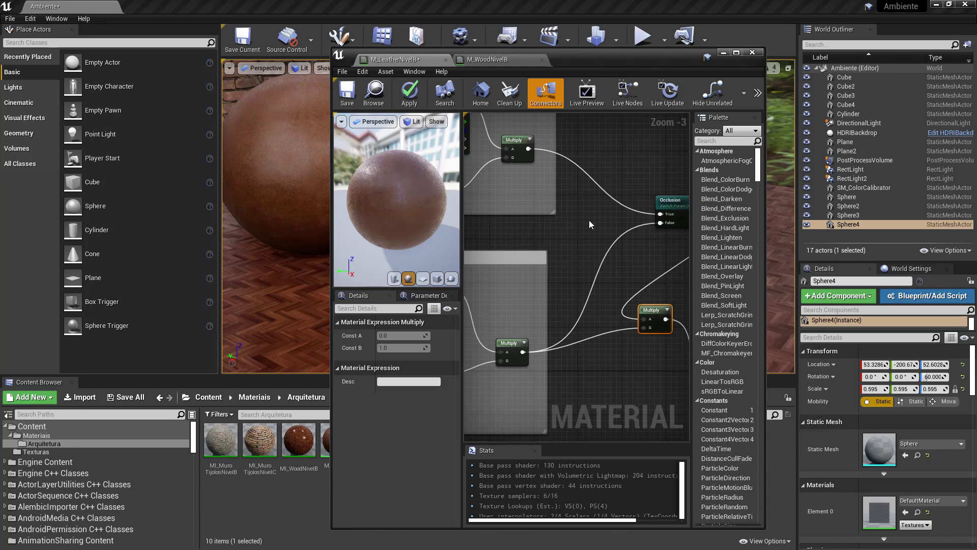
click(588, 220)
drag(529, 148, 592, 226)
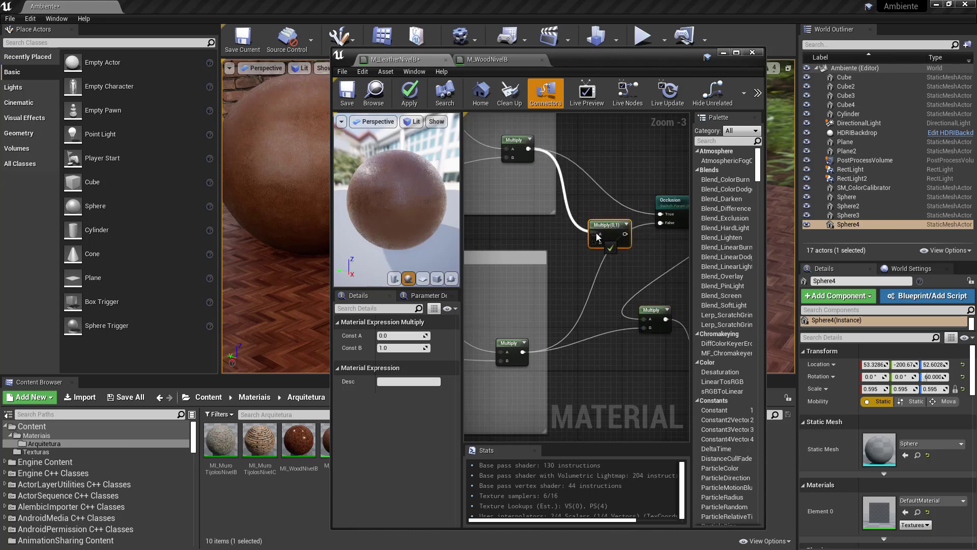
drag(523, 351, 660, 214)
right_drag(539, 340, 486, 300)
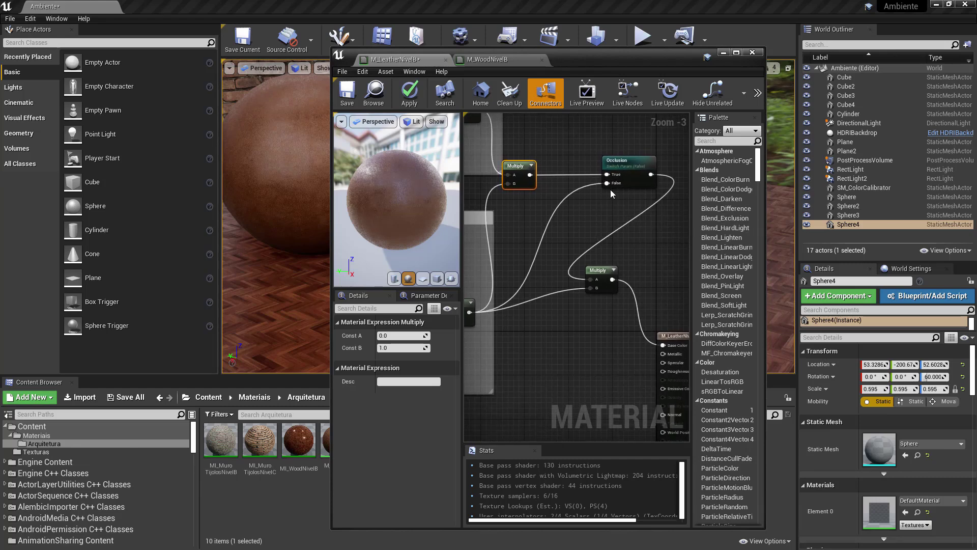
Connect the Occlusion switch to the material's Base Color, delete the redundant lower Multiply and move the switch closer to the material node
drag(651, 174, 662, 353)
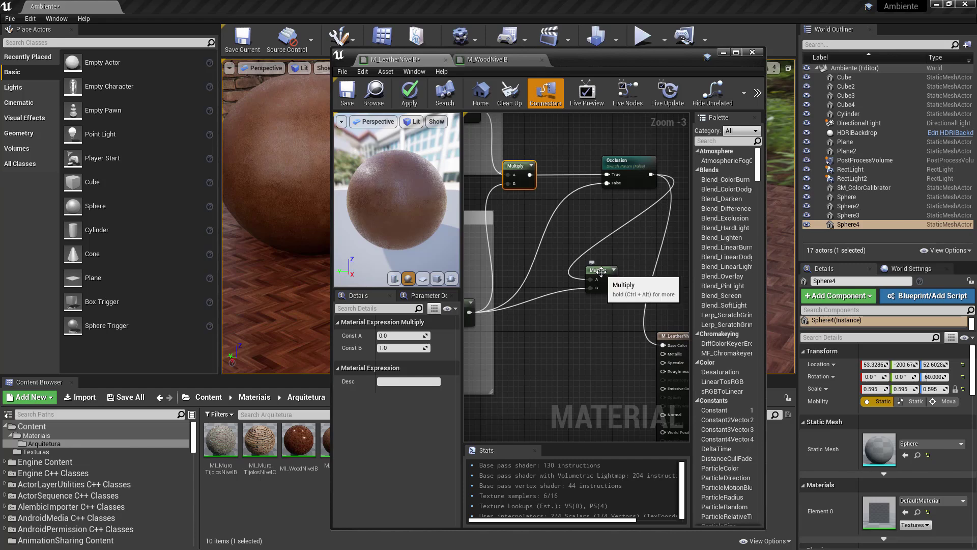
click(601, 278)
key(Delete)
right_drag(575, 294, 601, 281)
scroll(601, 277, down, 3)
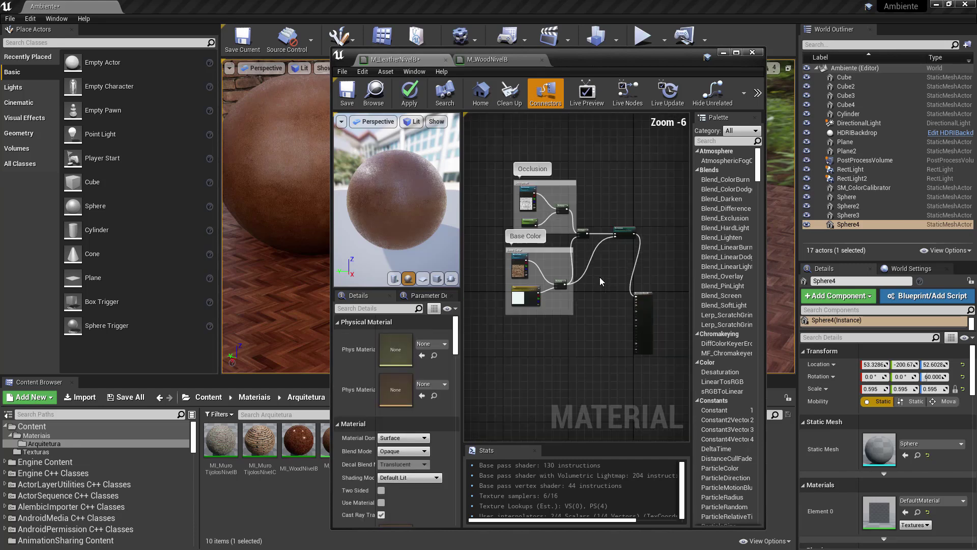
click(613, 261)
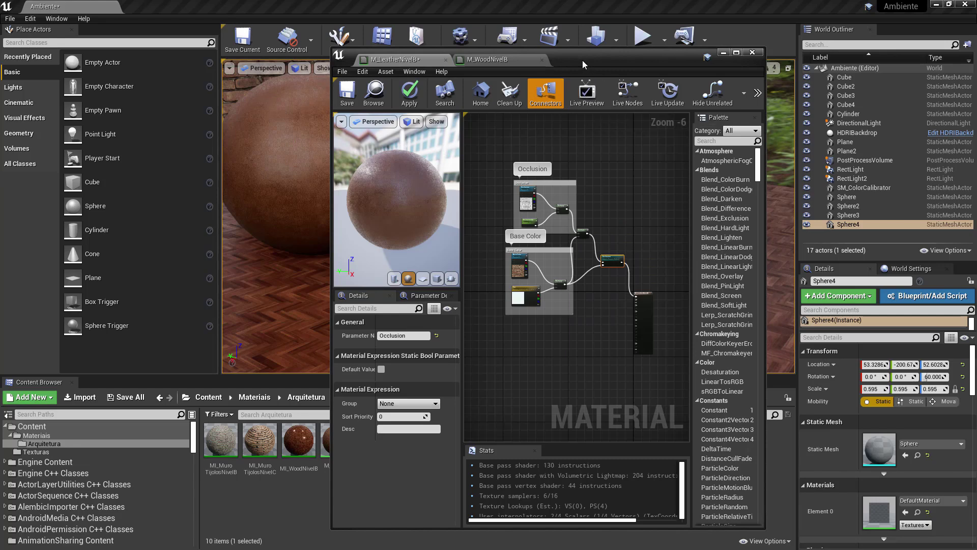
Reposition and widen the material editor window, and narrow its preview area to enlarge the graph
drag(582, 60, 795, 41)
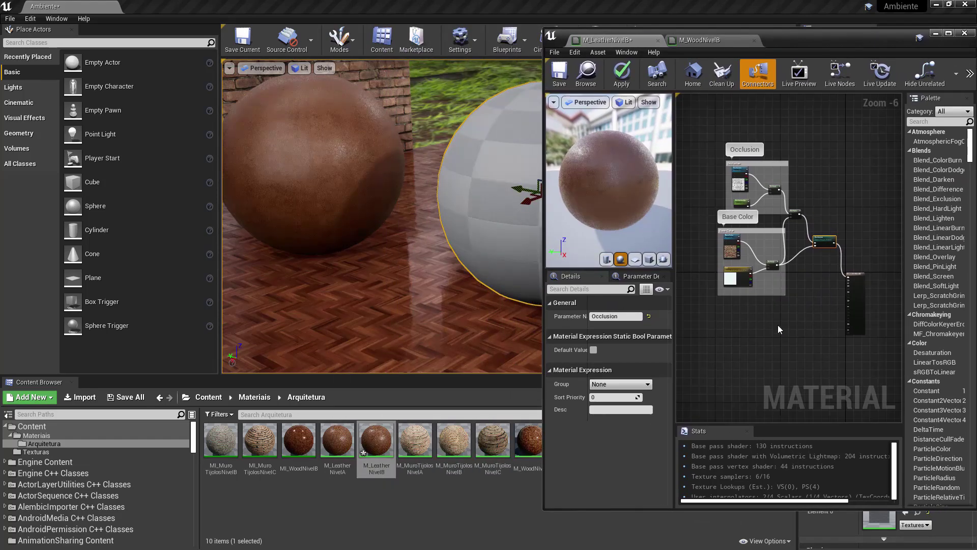
right_drag(777, 328, 775, 351)
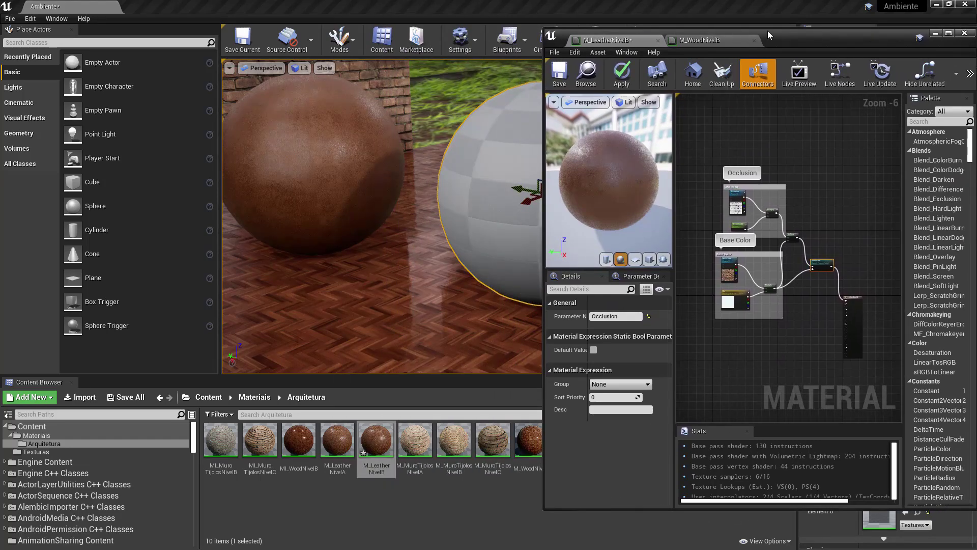
mouse_move(768, 35)
mouse_down()
mouse_move(782, 29)
mouse_move(782, 45)
mouse_up()
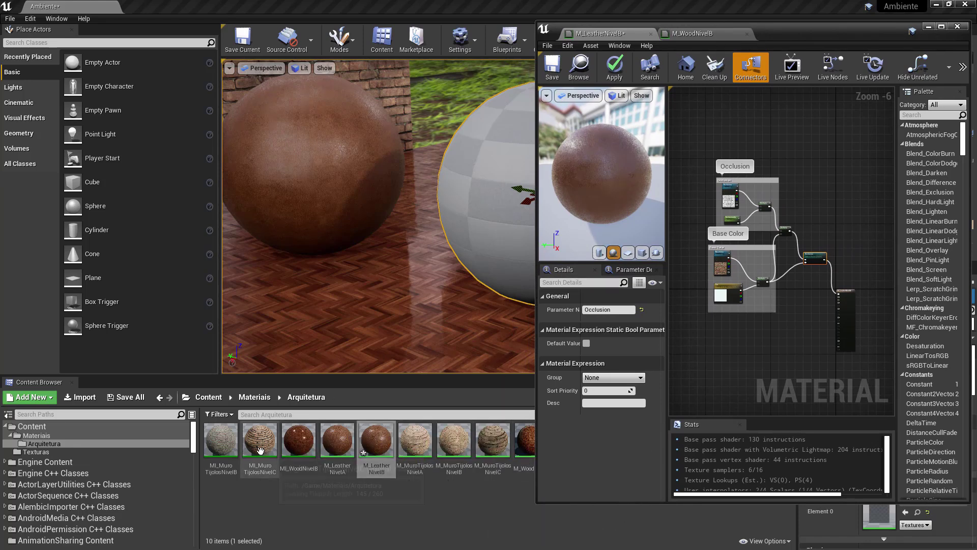
drag(769, 35, 424, 46)
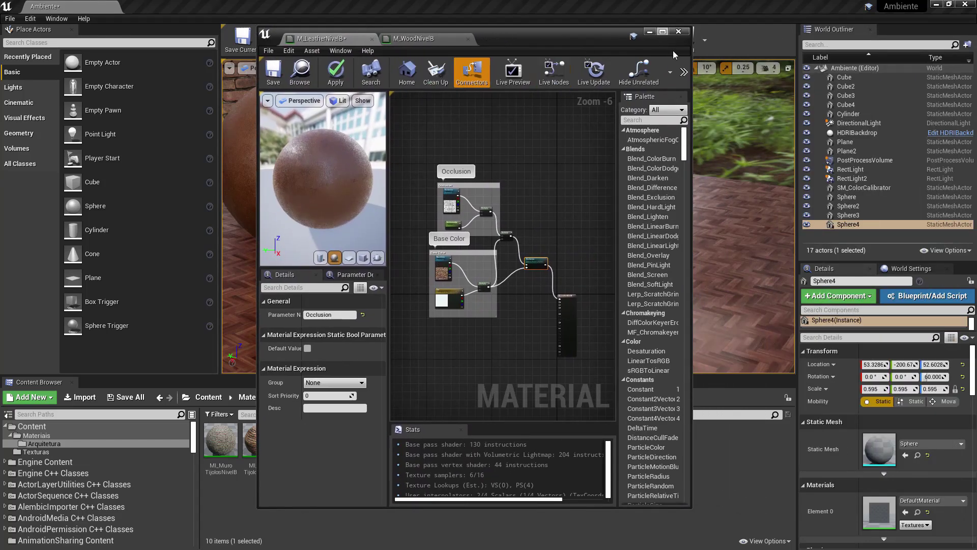
drag(690, 90, 894, 99)
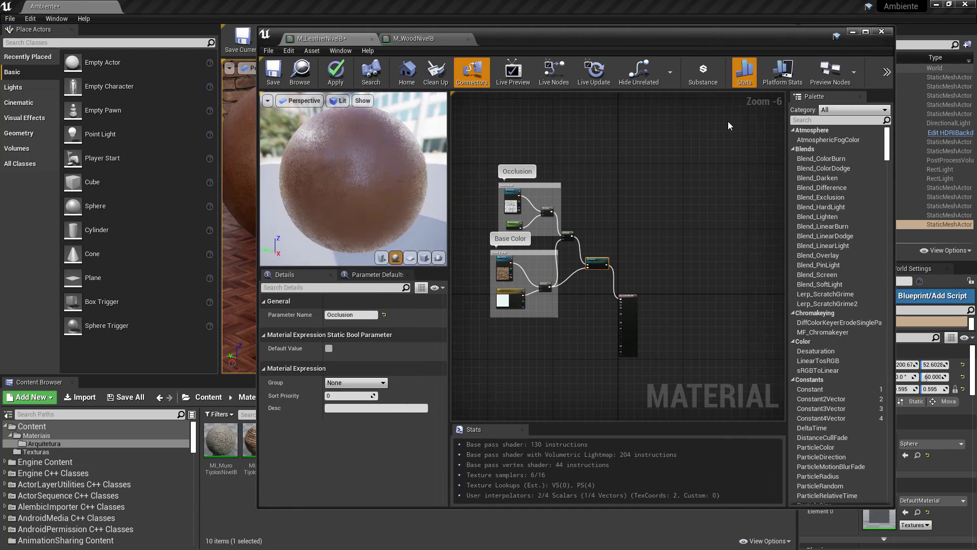
drag(450, 203, 398, 198)
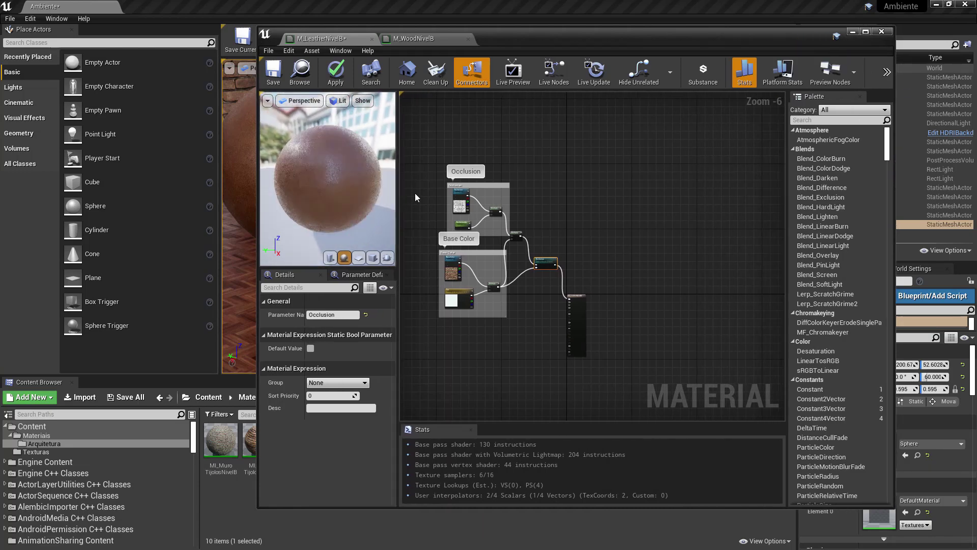
In M_WoodNivelB, select the complete Specular, Roughness and Normal comment groups for copying
right_drag(414, 194, 505, 141)
scroll(570, 233, up, 2)
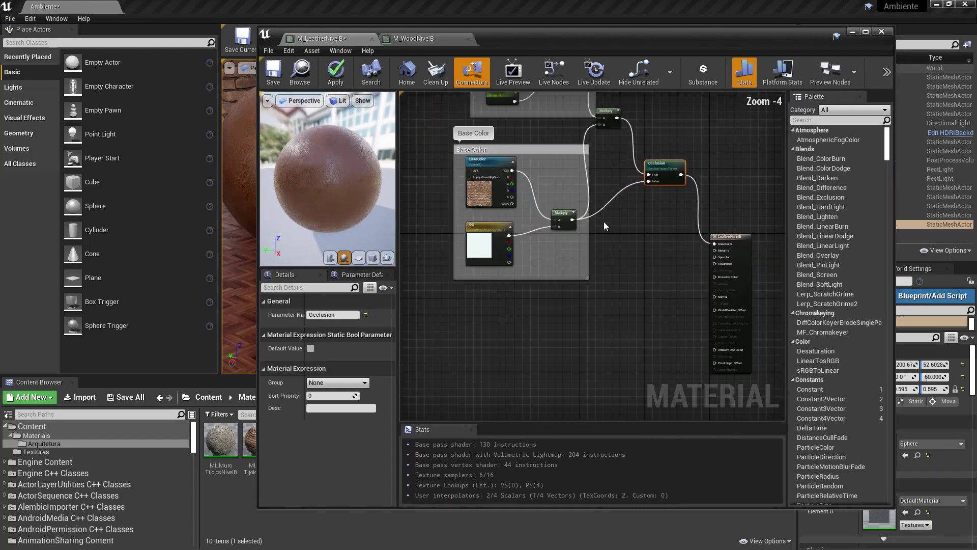
right_drag(610, 295, 528, 105)
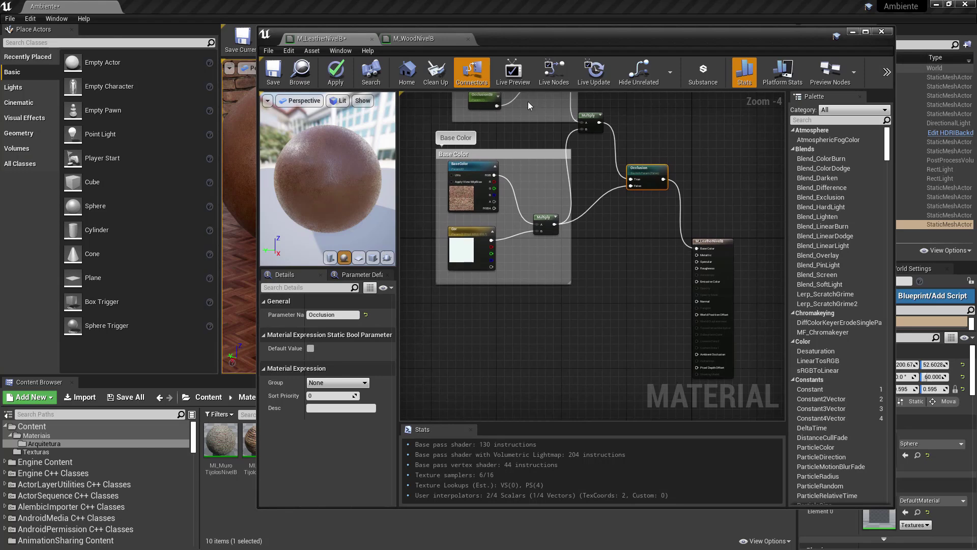
click(423, 36)
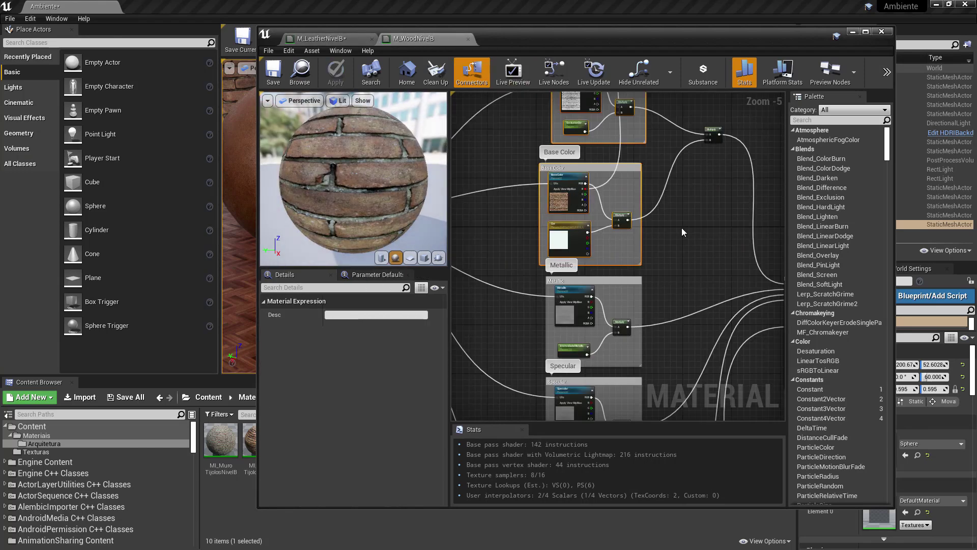
right_drag(682, 227, 660, 145)
scroll(628, 185, up, 1)
right_drag(628, 185, 632, 46)
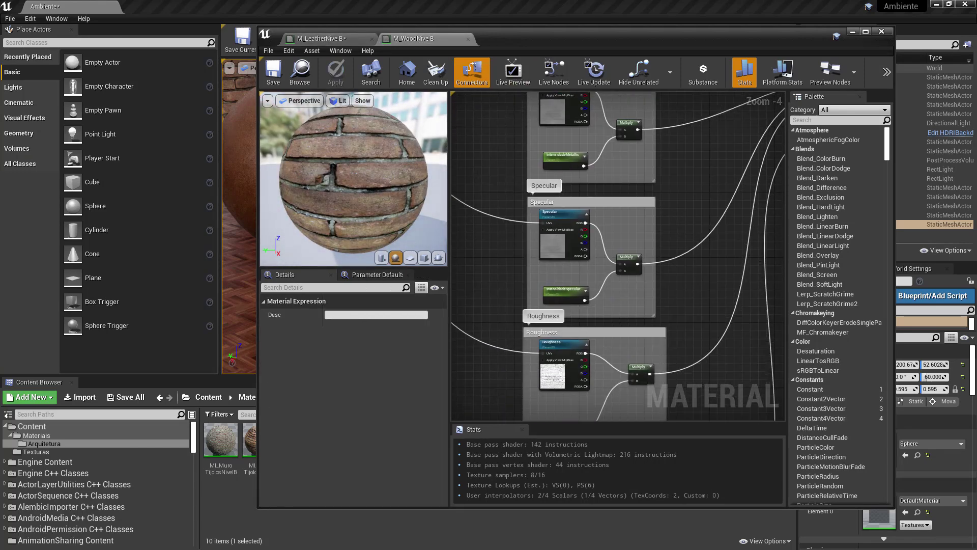
right_drag(524, 198, 523, 142)
drag(507, 138, 685, 267)
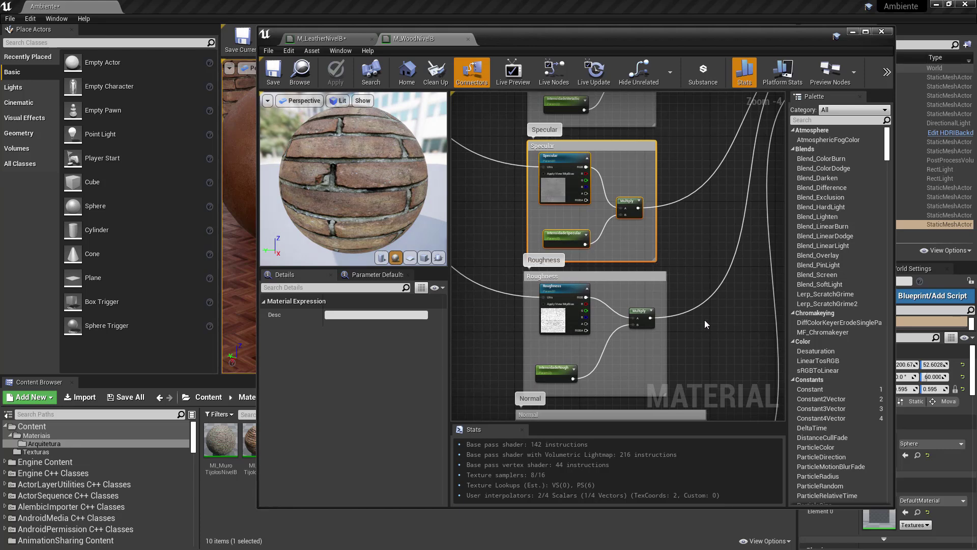
right_drag(704, 319, 704, 253)
drag(508, 200, 685, 336)
right_drag(685, 336, 678, 223)
drag(495, 224, 708, 366)
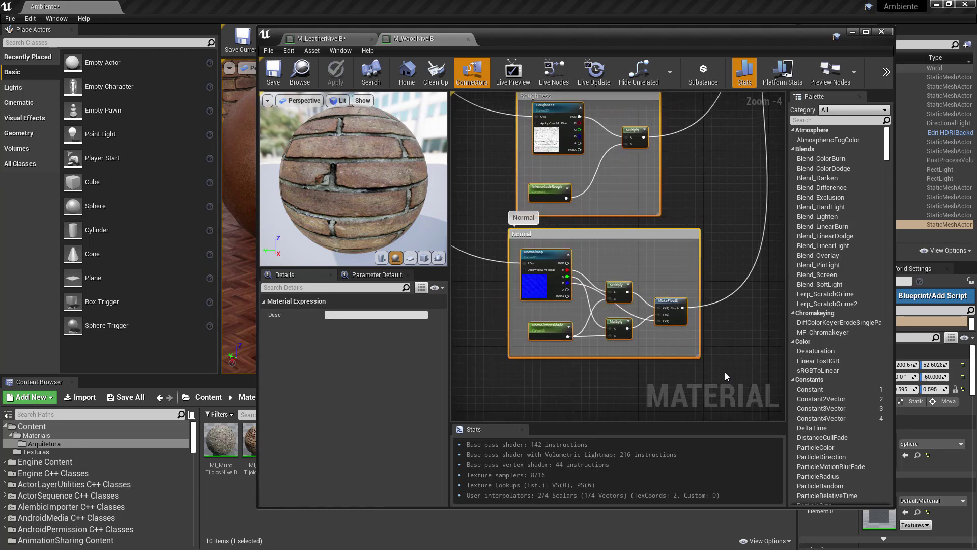
Paste the Specular, Roughness and Normal groups into M_LeatherNivelB and place them below the Base Color group
click(355, 39)
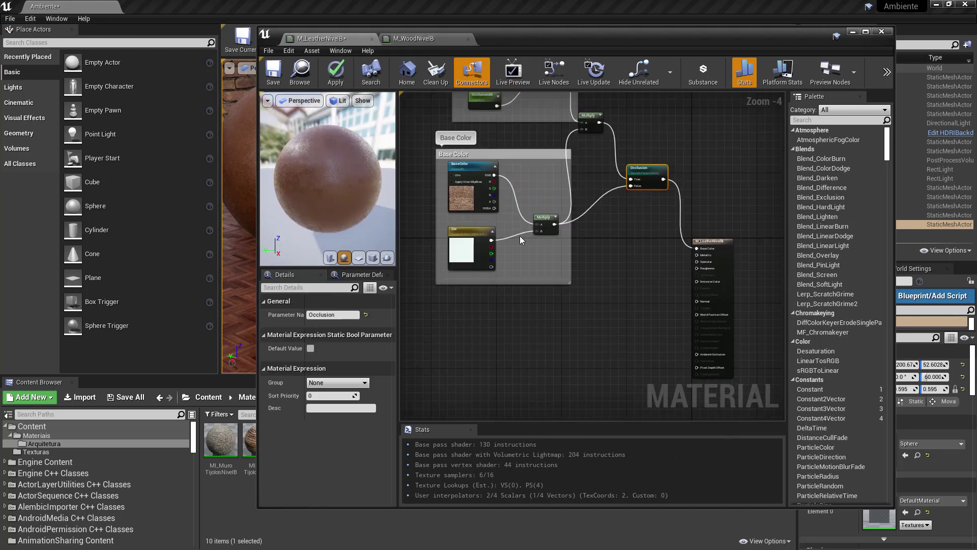
key(ctrl+v)
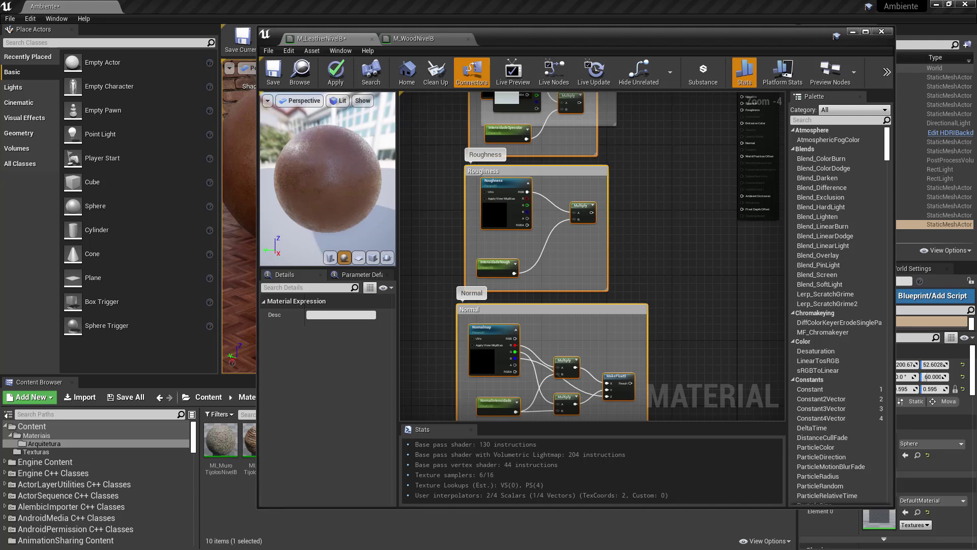
right_drag(509, 235, 487, 370)
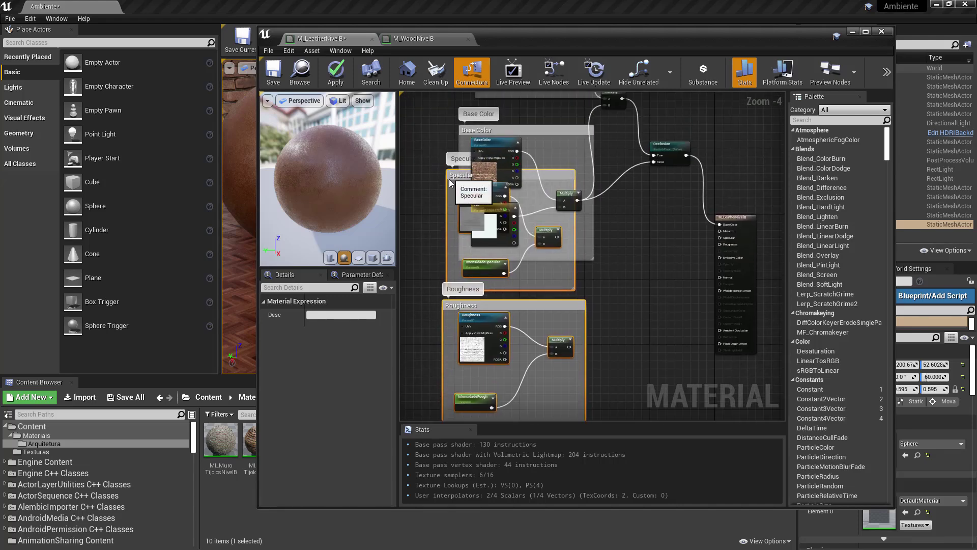
drag(449, 183, 450, 293)
right_drag(560, 360, 513, 283)
scroll(513, 283, up, 1)
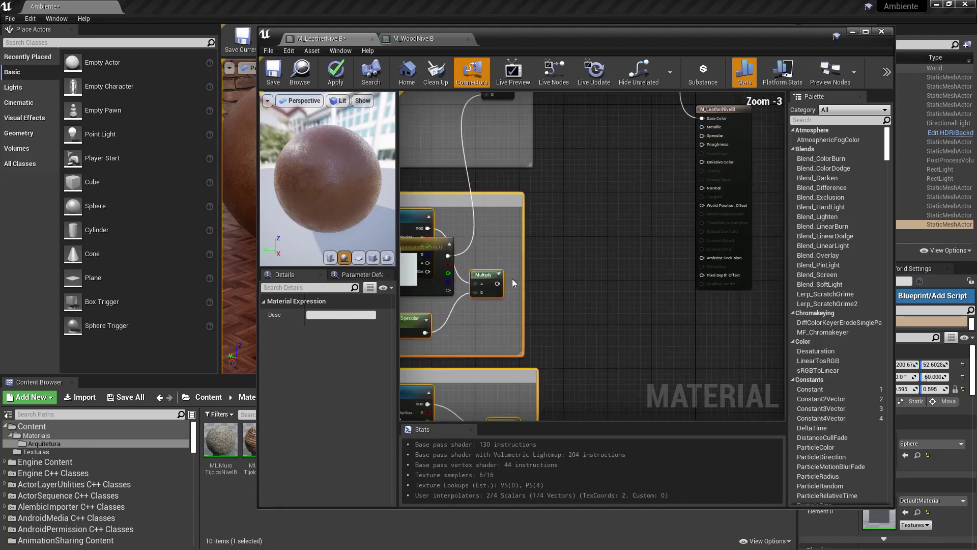
Connect the Specular and Roughness Multiply outputs and the Normal group's MakeFloat3 result to the material's matching inputs
drag(497, 284, 708, 142)
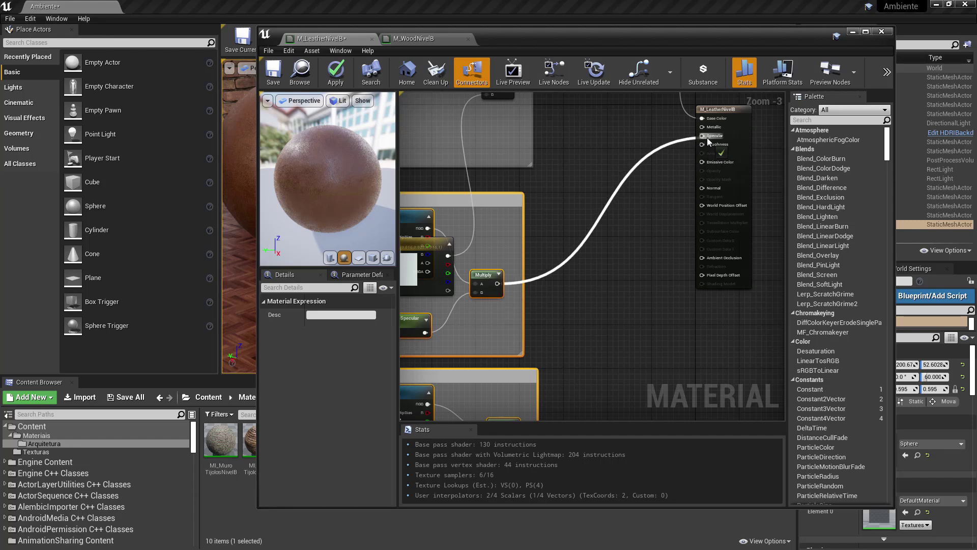
right_drag(644, 279, 675, 132)
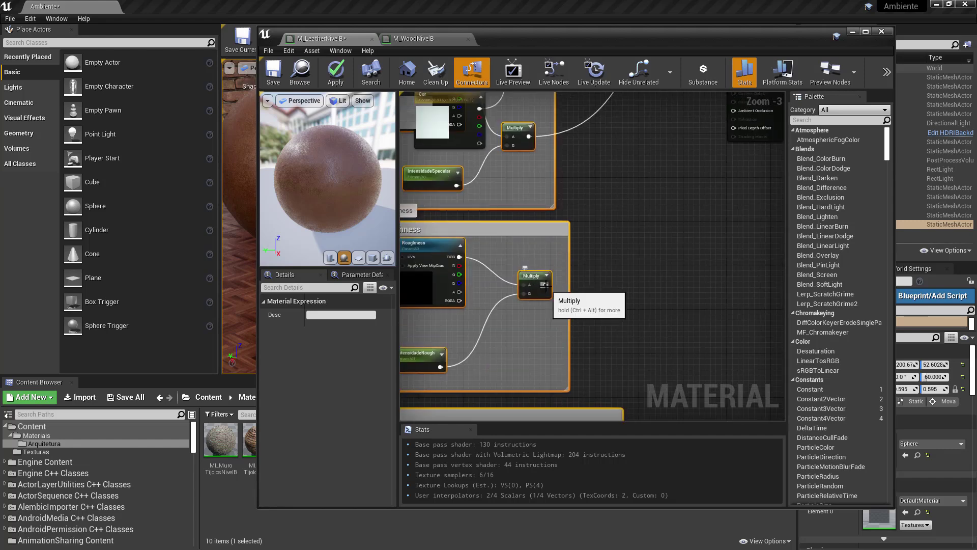
drag(545, 285, 734, 127)
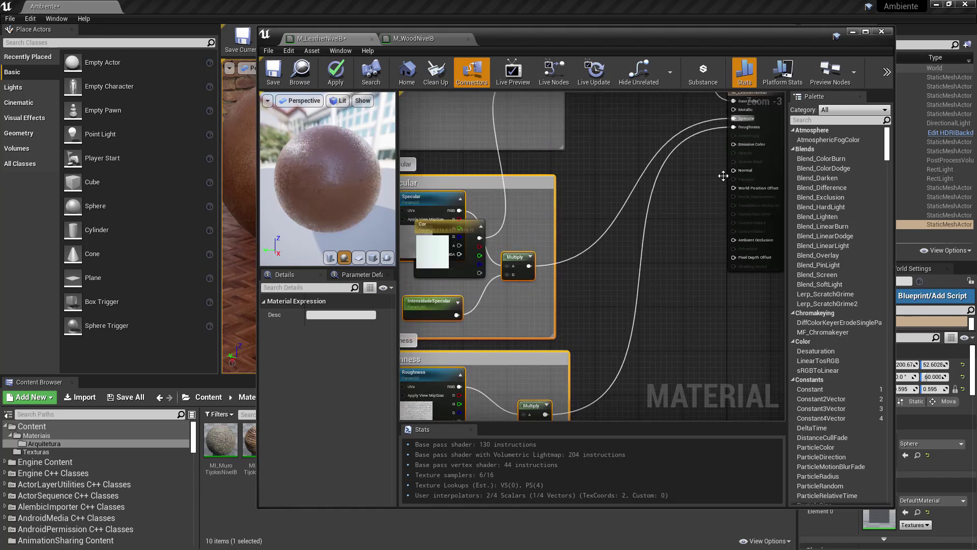
right_drag(723, 175, 585, 288)
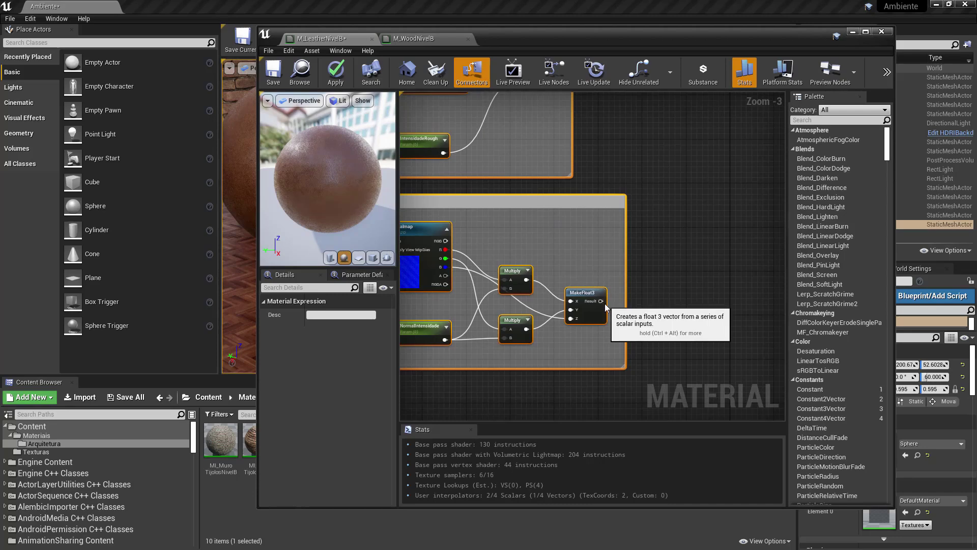
drag(601, 301, 736, 119)
scroll(664, 215, down, 6)
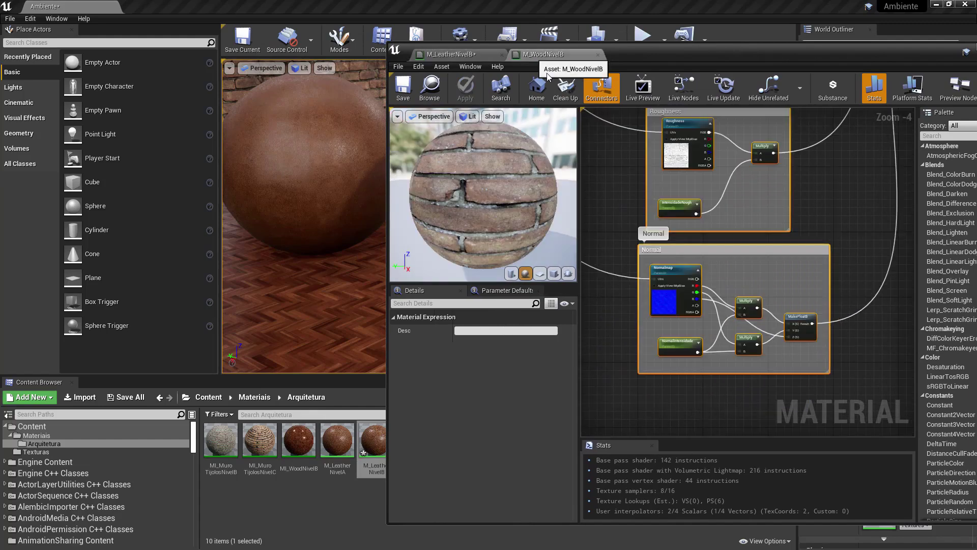
Copy the Escala group from M_WoodNivelB and paste it into M_LeatherNivelB ahead of the texture groups
scroll(614, 178, down, 6)
right_drag(614, 179, 720, 335)
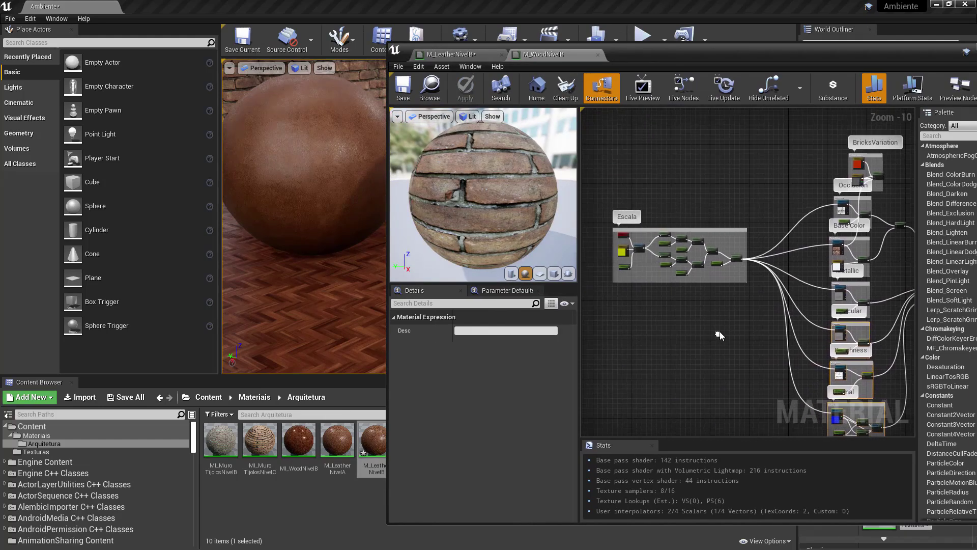
scroll(610, 270, up, 3)
drag(627, 227, 830, 302)
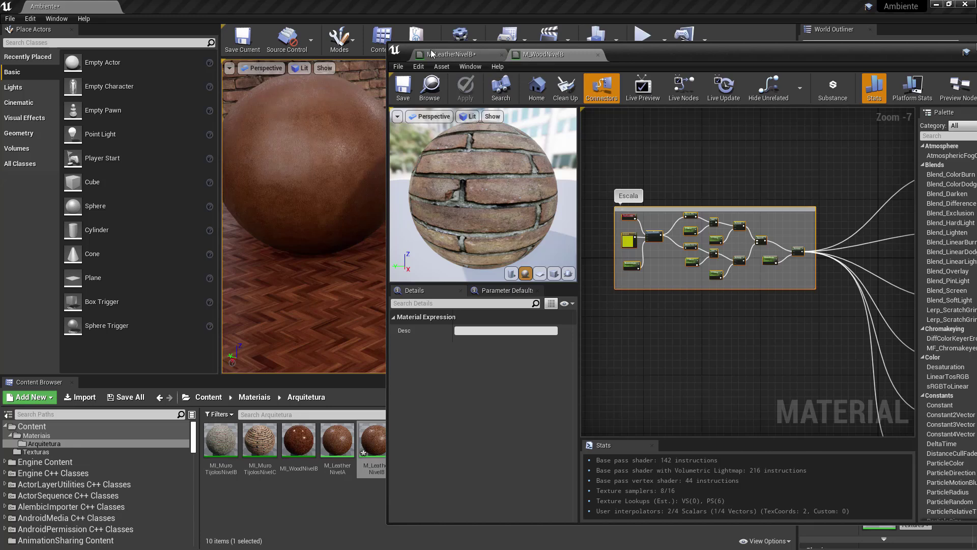
click(448, 53)
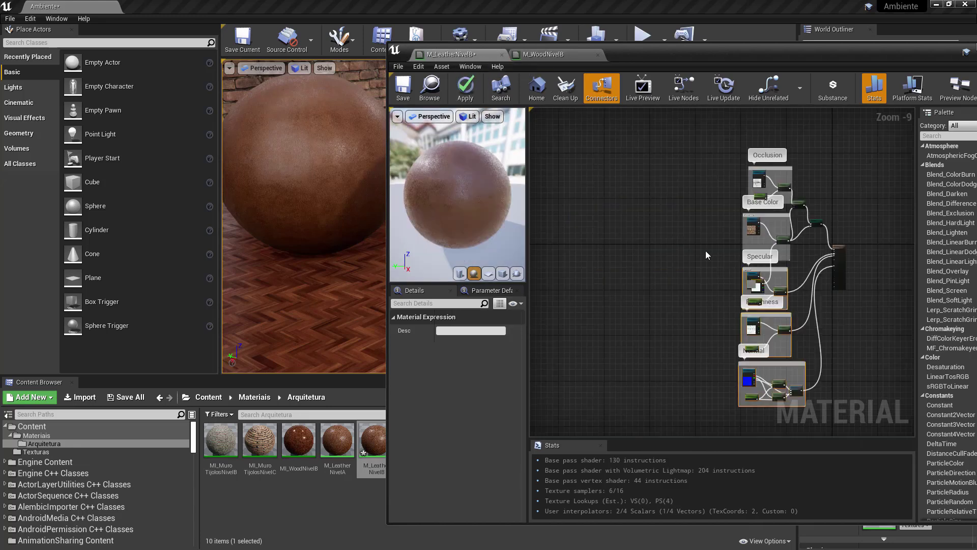
mouse_move(631, 233)
right_down()
mouse_move(618, 219)
mouse_move(630, 216)
right_up()
scroll(630, 215, up, 1)
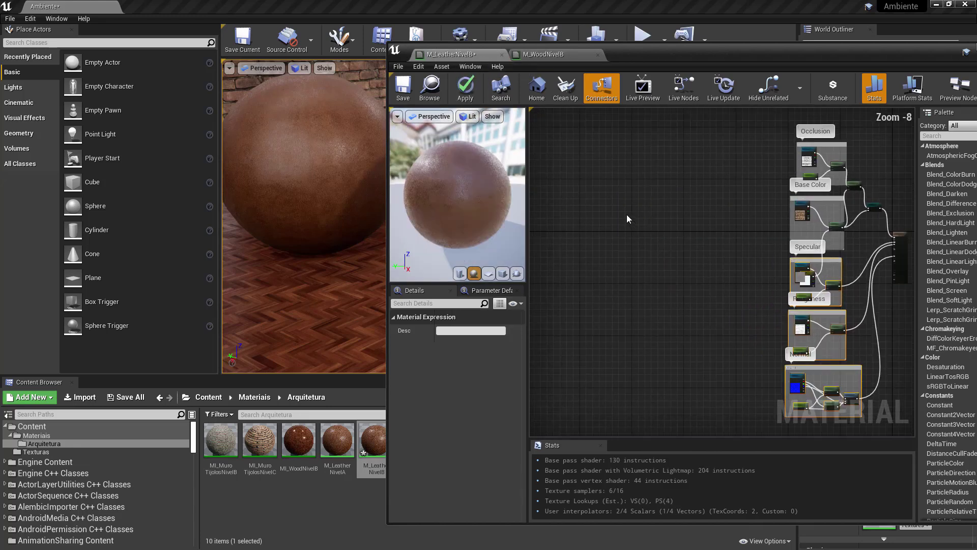
key(ctrl+v)
right_drag(752, 209, 630, 217)
scroll(626, 220, up, 3)
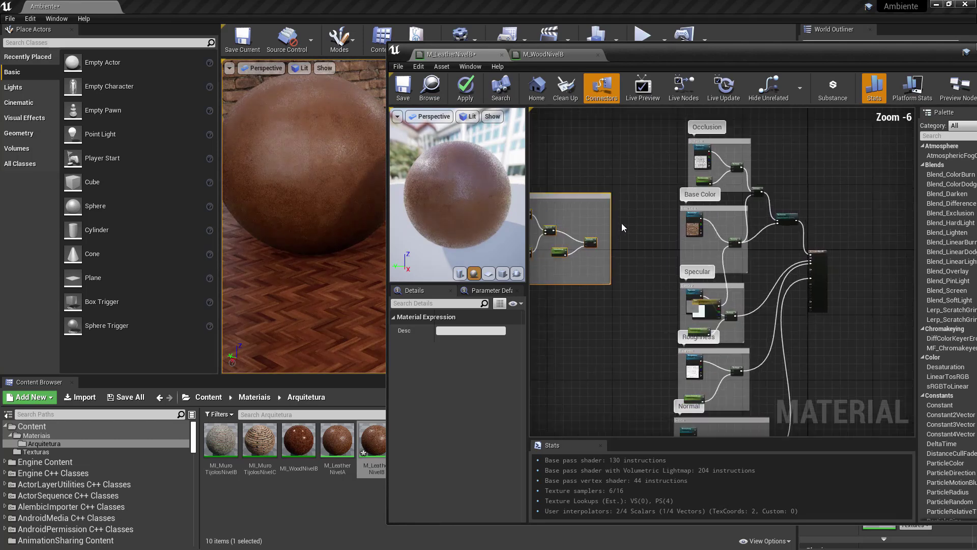
Connect the Escala group's final Multiply to the UVs inputs of the Occlusion, Base Color and Specular textures
drag(581, 255, 735, 153)
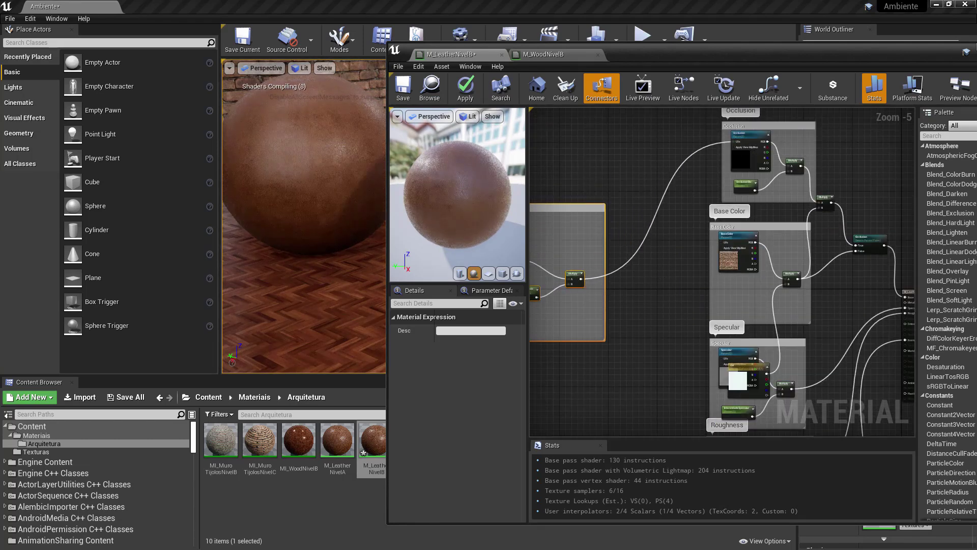
scroll(612, 247, up, 2)
drag(530, 224, 817, 158)
right_drag(628, 231, 637, 135)
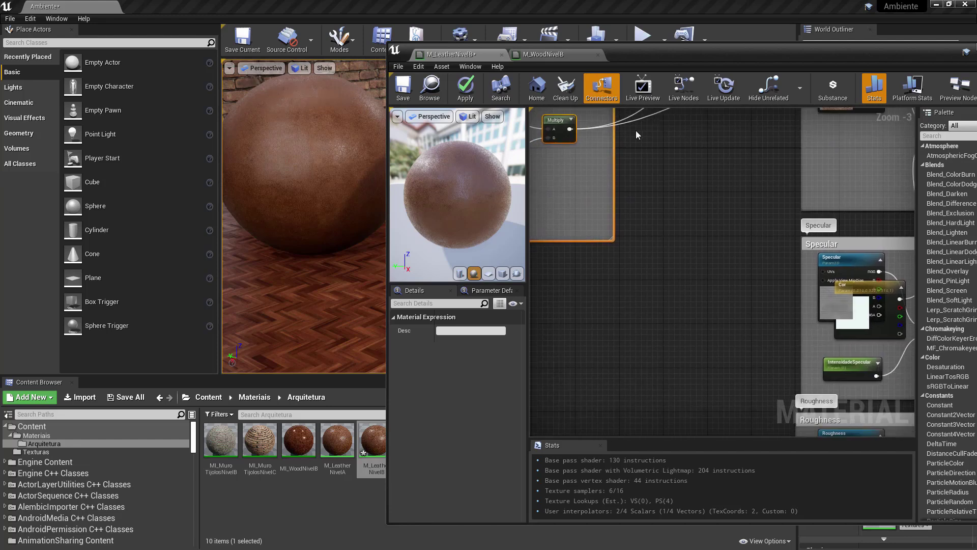
drag(569, 129, 822, 274)
right_drag(870, 283, 684, 179)
Move the misplaced Cor parameter back into the Base Color group and reposition the Specular texture inside its own group
drag(664, 152, 661, 113)
right_drag(802, 169, 786, 277)
scroll(785, 278, down, 2)
drag(723, 290, 716, 213)
drag(701, 248, 703, 277)
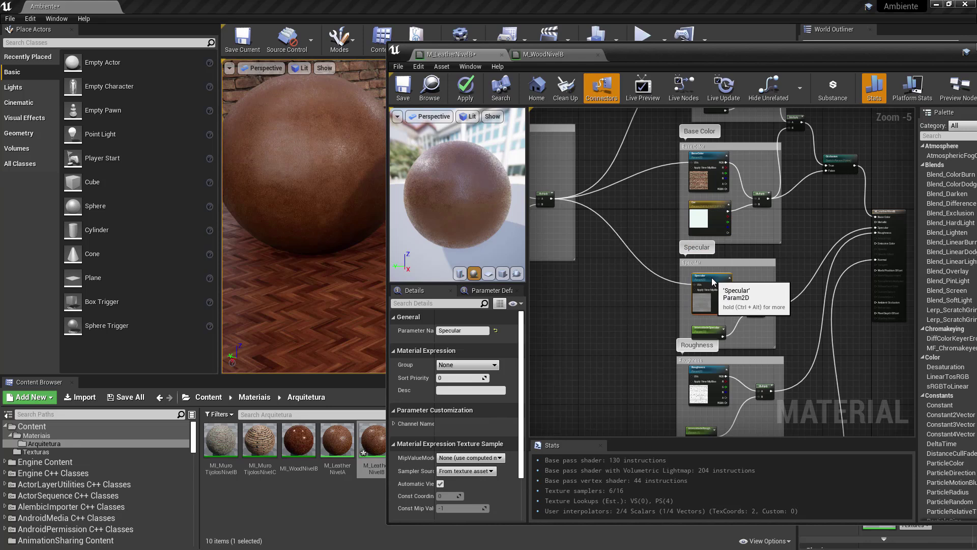
Connect the Escala group's final Multiply to the UVs inputs of the Roughness and Normal map textures
right_drag(570, 234, 610, 178)
scroll(612, 176, up, 2)
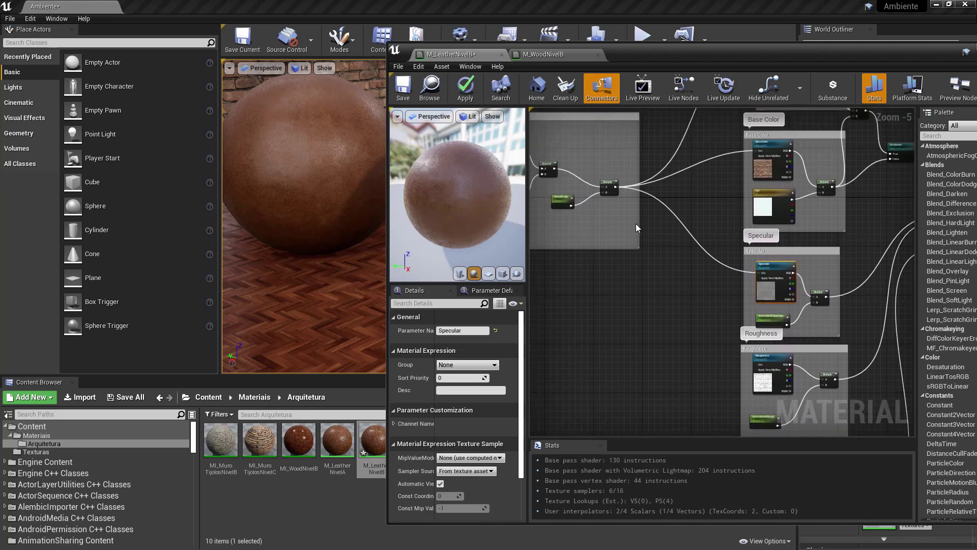
drag(601, 167, 858, 346)
right_drag(698, 221, 703, 230)
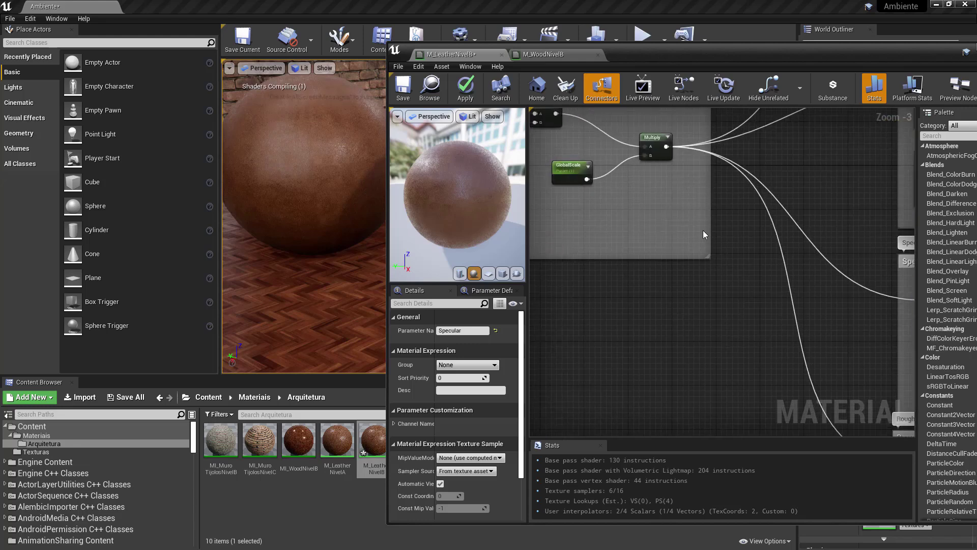
drag(665, 147, 736, 323)
scroll(671, 330, down, 4)
right_drag(603, 267, 598, 296)
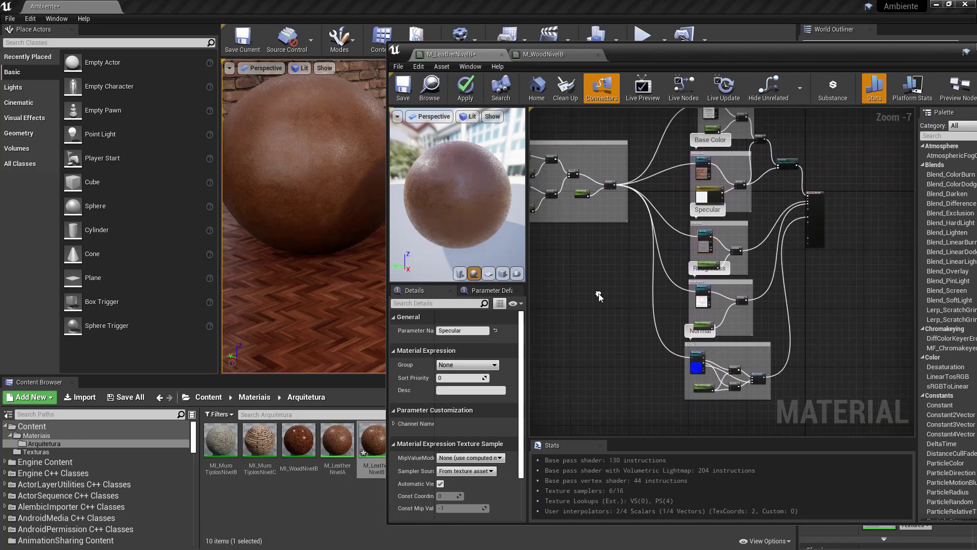
Save M_LeatherNivelB and move its editor window aside to uncover the grey sphere and the material assets
scroll(698, 255, up, 4)
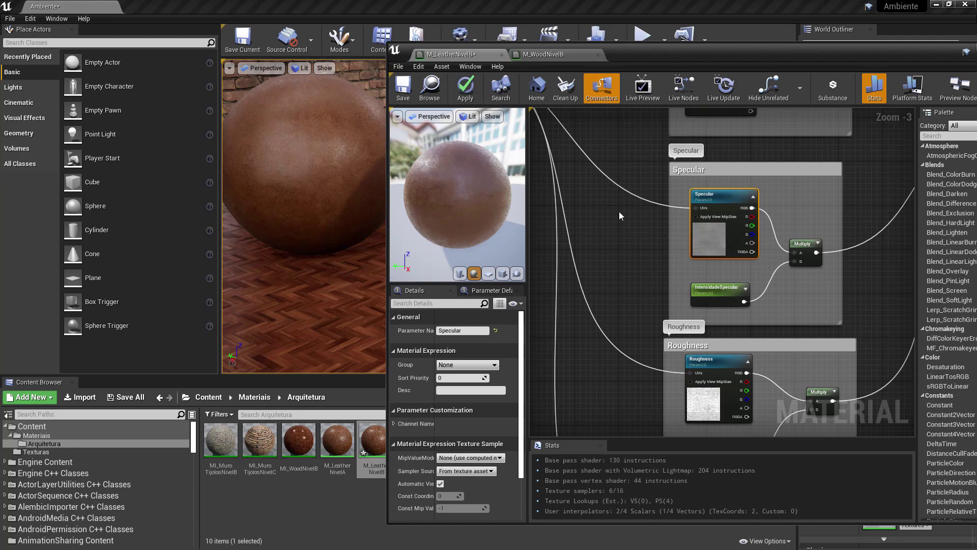
drag(676, 61, 706, 57)
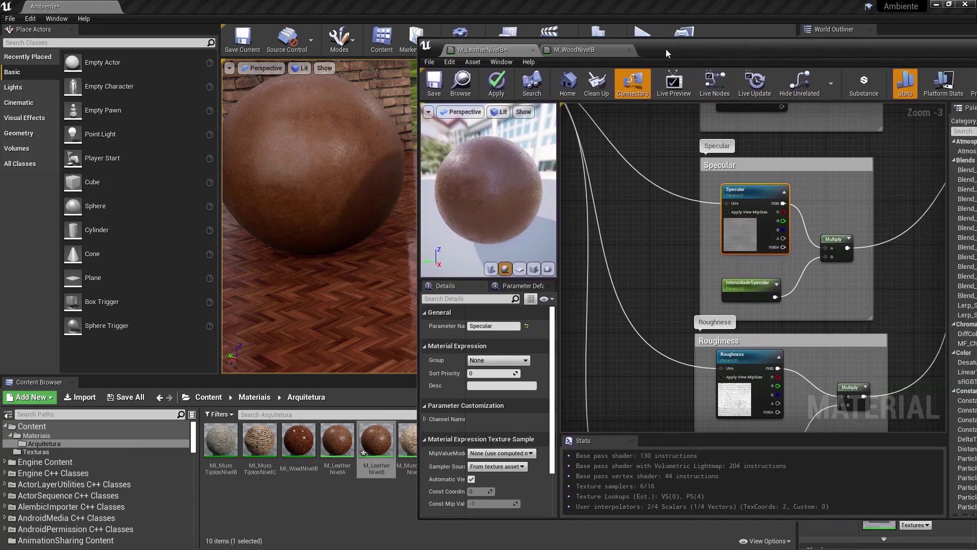
scroll(655, 184, down, 4)
right_drag(759, 153, 763, 284)
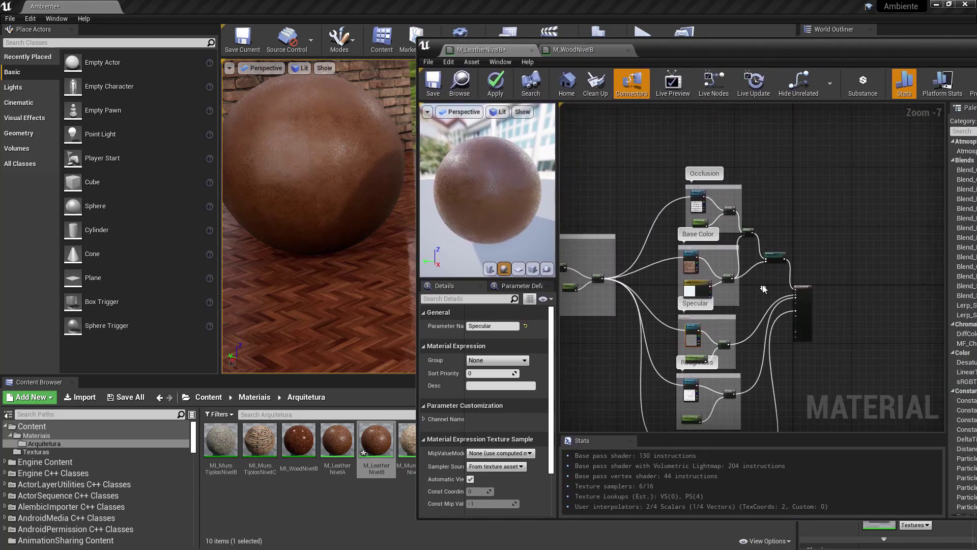
scroll(734, 240, up, 2)
right_drag(734, 239, 740, 173)
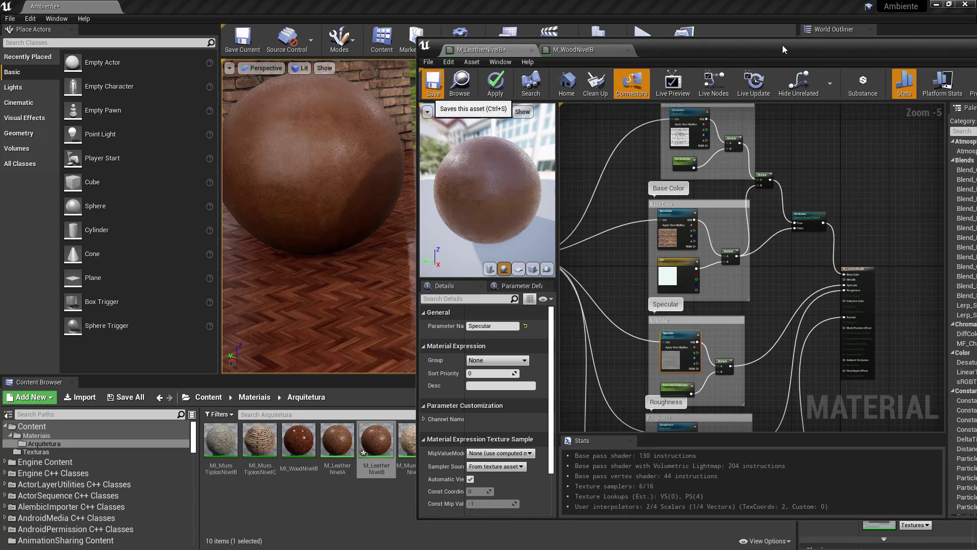
key(ctrl+s)
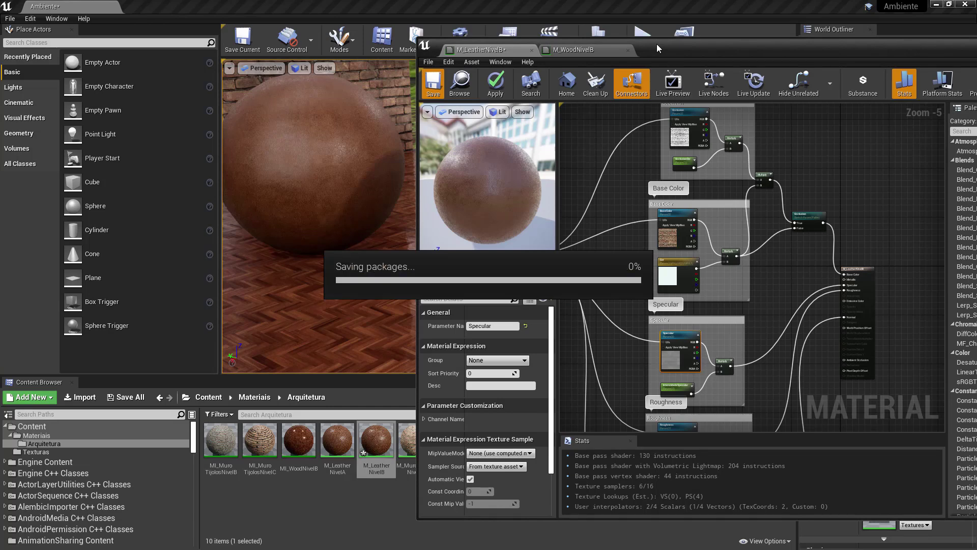
drag(667, 45, 911, 45)
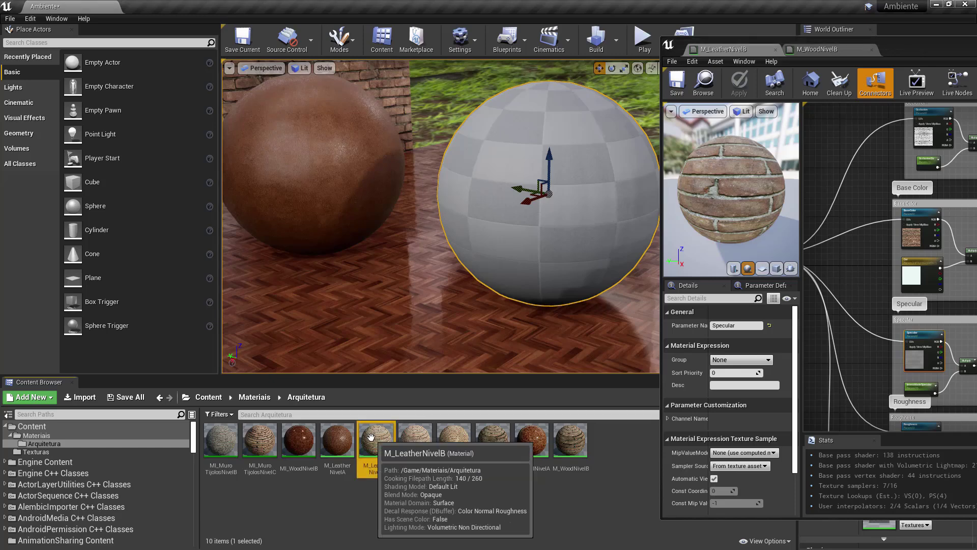
Create a material instance of M_LeatherNivelB named MI_LeatherNivelB and apply it to the grey default-material sphere
right_click(374, 437)
click(418, 184)
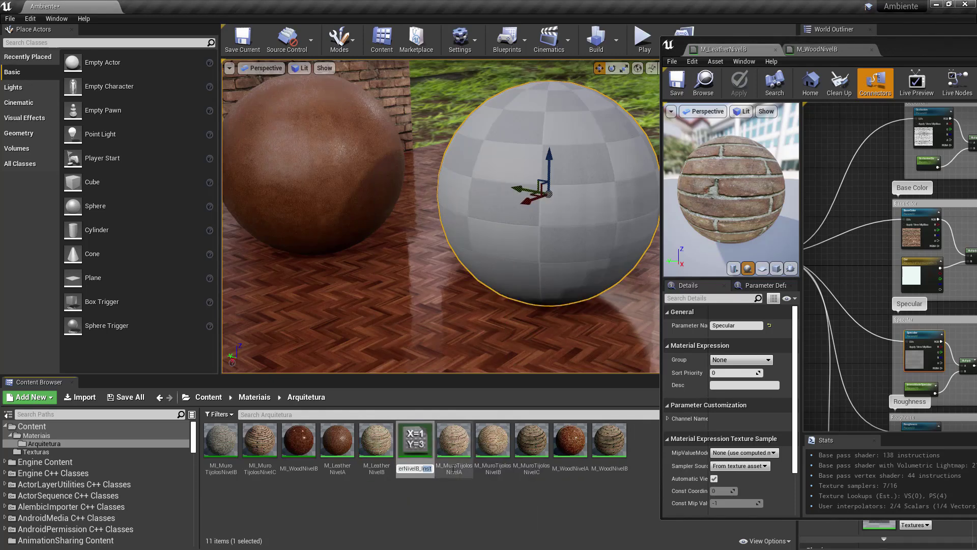
key(BackSpace)
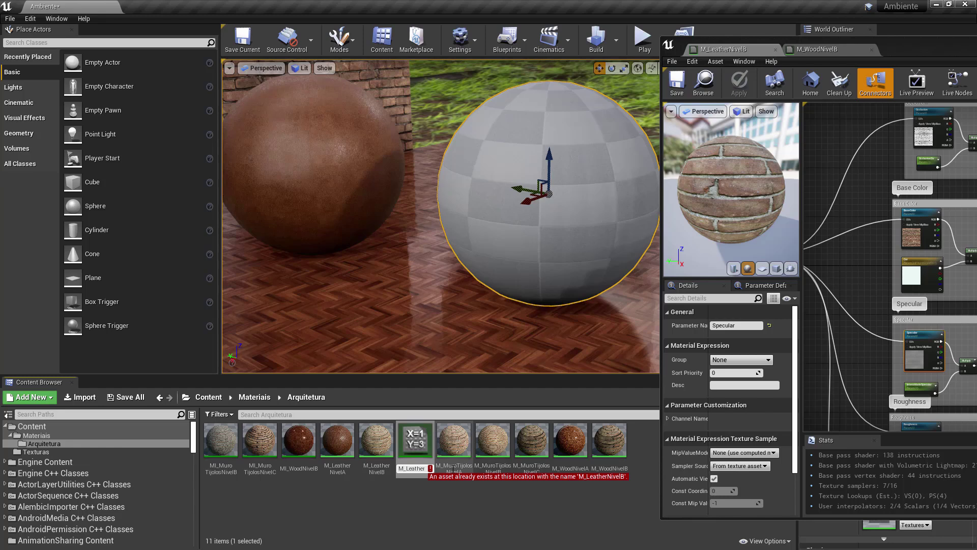
text(I)
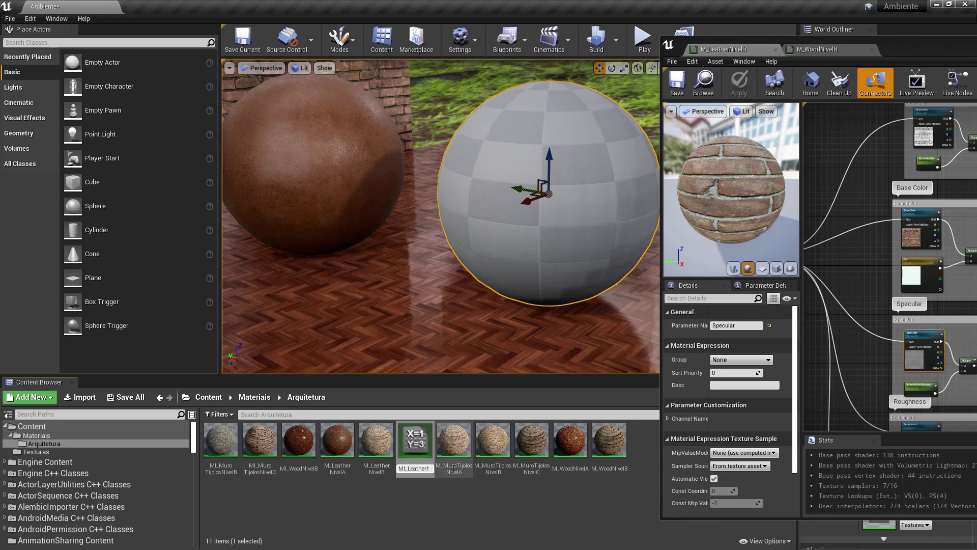
key(Return)
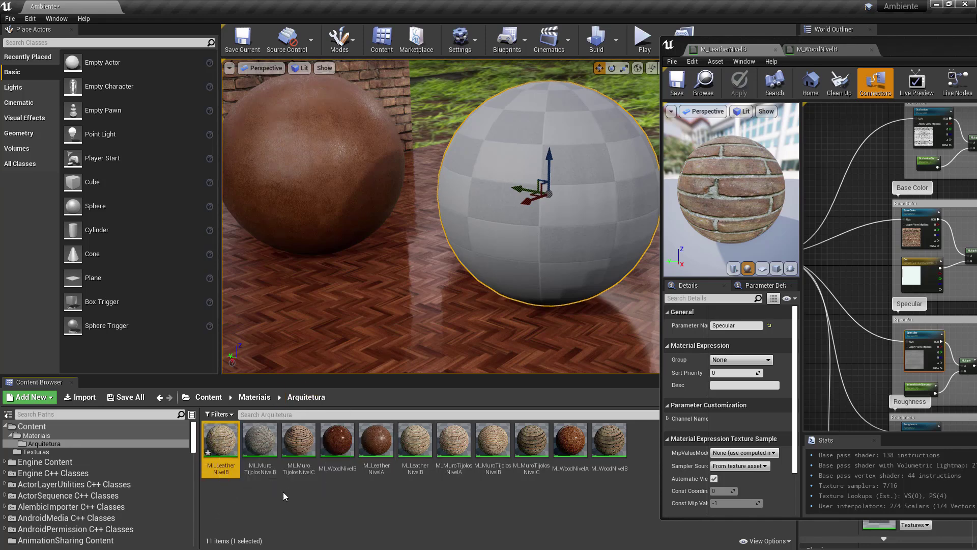
drag(221, 441, 482, 232)
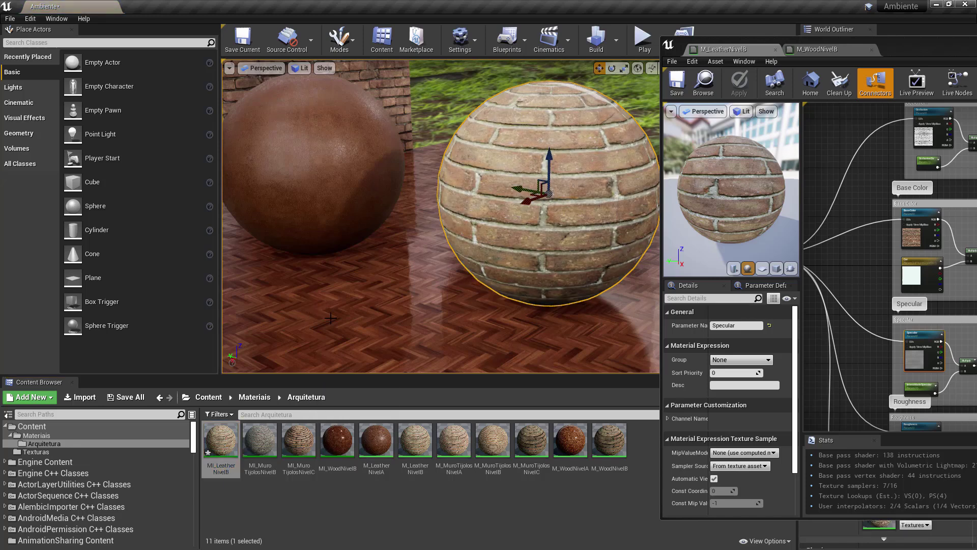
Show the contents of the Texturas folder and open the sphere's MI_LeatherNivelB for editing, keeping the brown leather textures uncovered
click(207, 398)
double_click(259, 439)
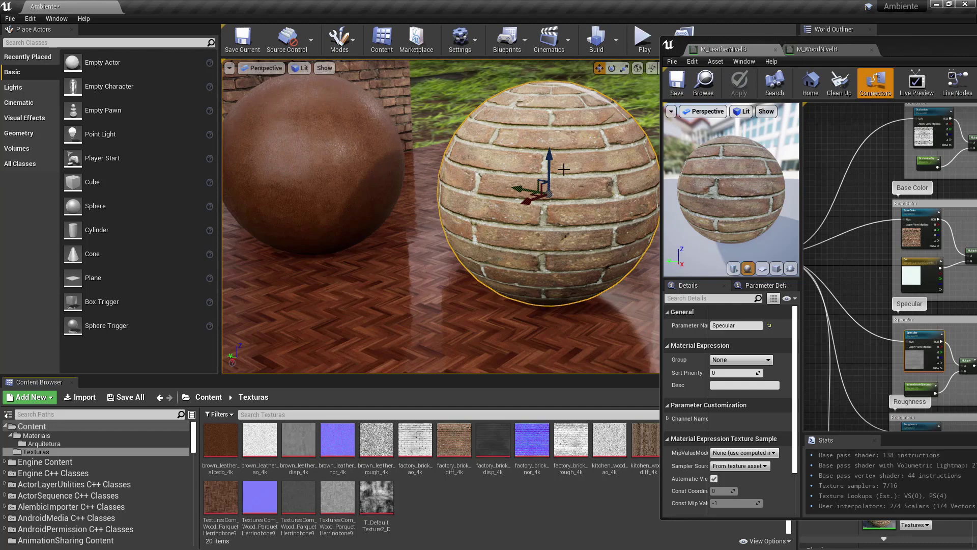
drag(939, 39, 329, 28)
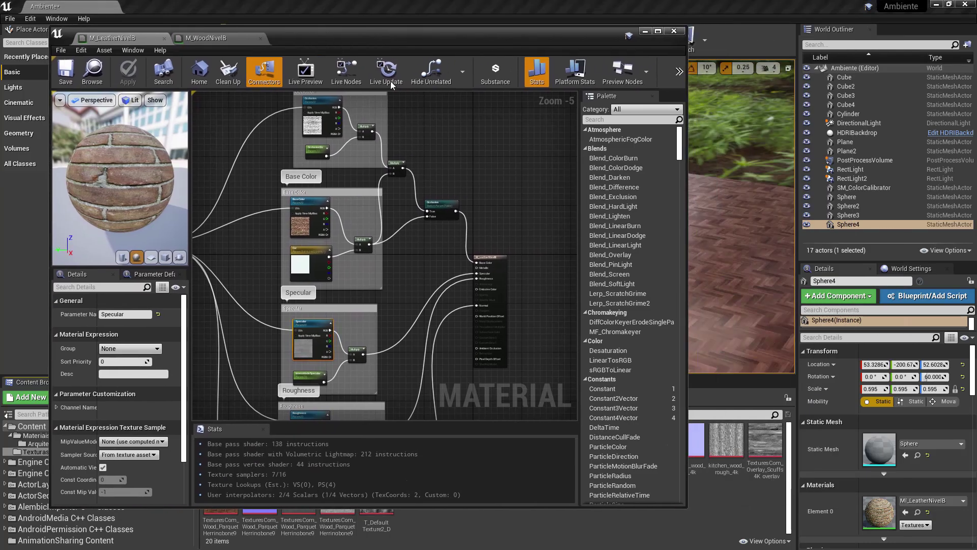
double_click(879, 512)
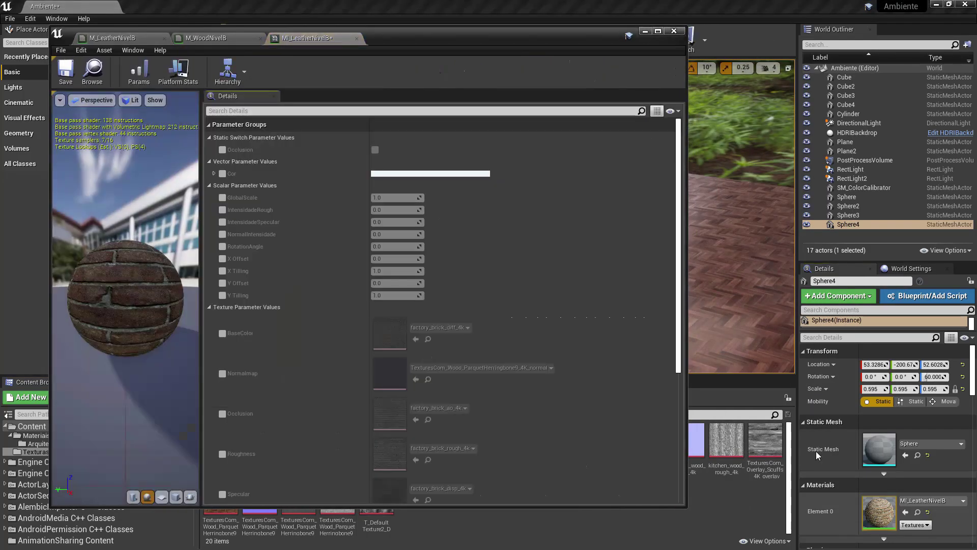
drag(382, 36, 774, 32)
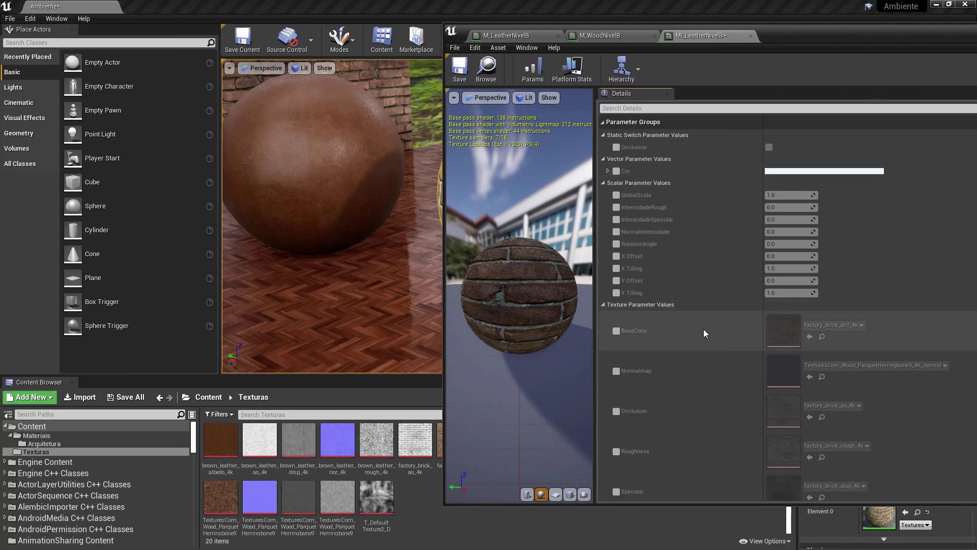
Override the instance's BaseColor texture with brown_leather_albedo_4k
scroll(701, 331, down, 3)
click(616, 283)
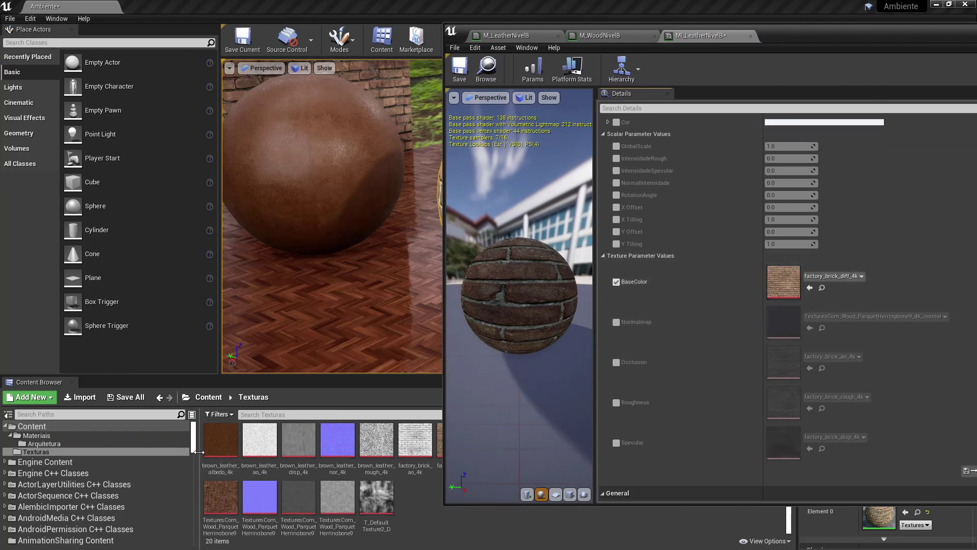
click(221, 440)
click(809, 289)
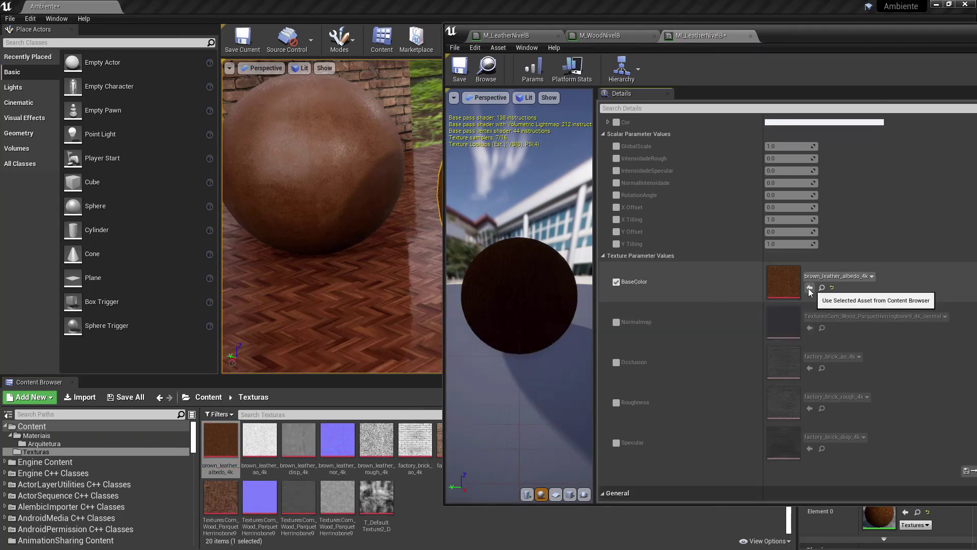
Turn on the Occlusion static switch and override the Occlusion texture with brown_leather_ao_4k
click(260, 440)
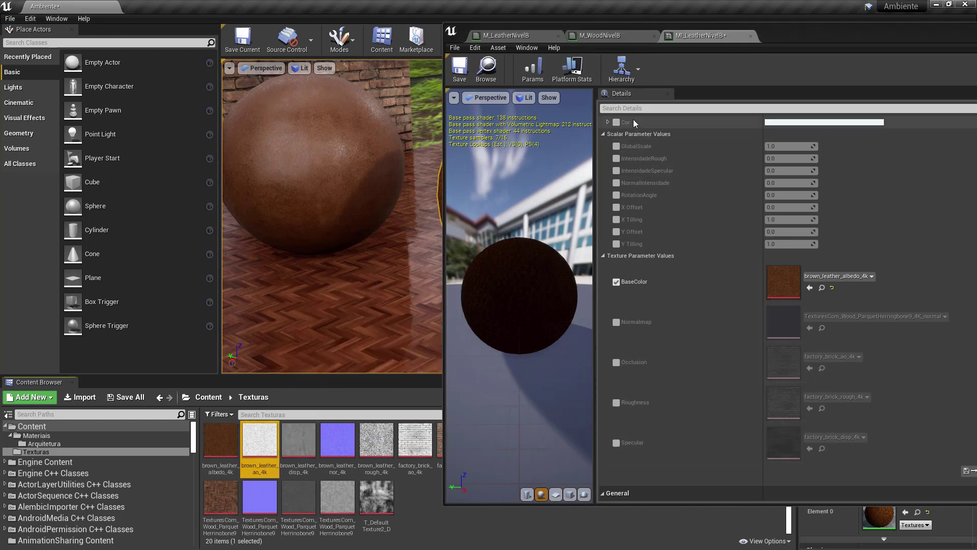
scroll(637, 168, up, 2)
click(616, 132)
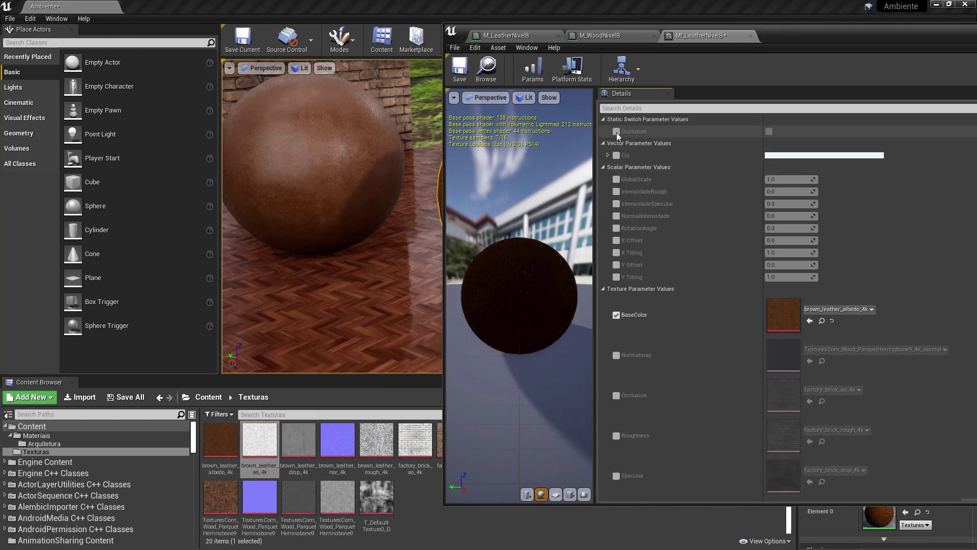
click(769, 132)
scroll(705, 306, down, 3)
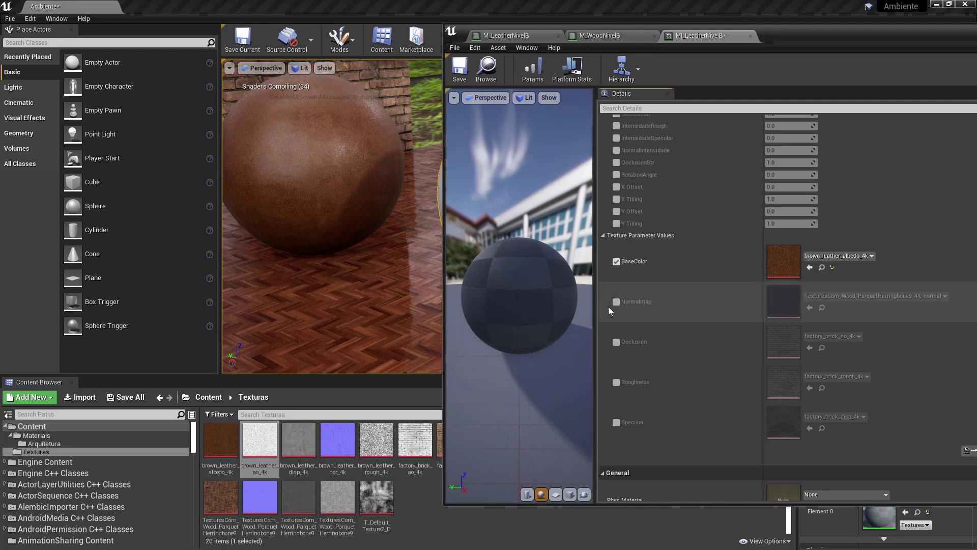
click(616, 342)
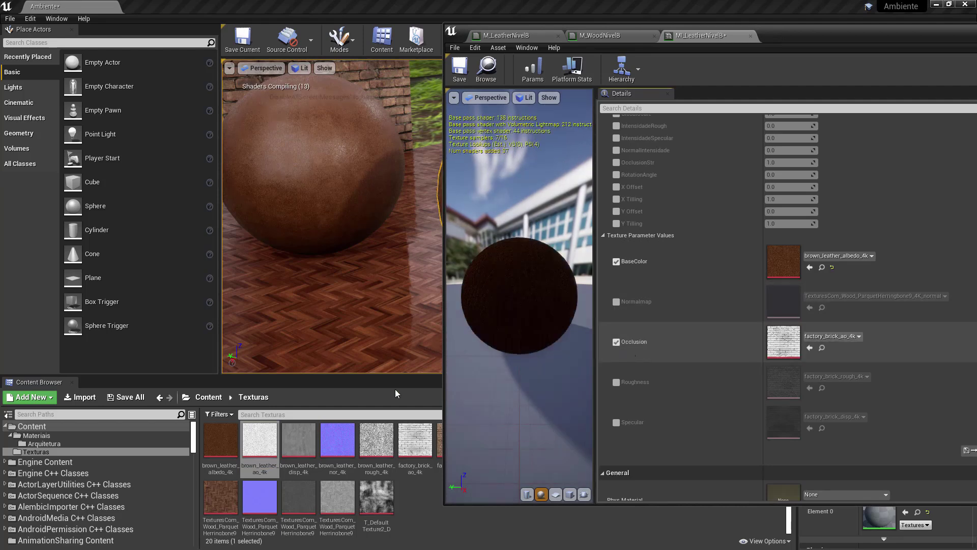
click(260, 440)
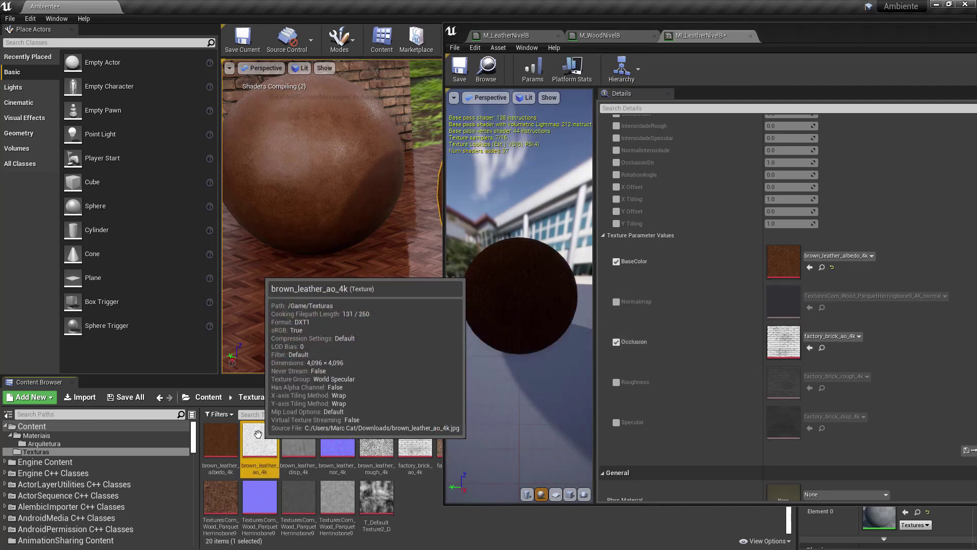
click(810, 348)
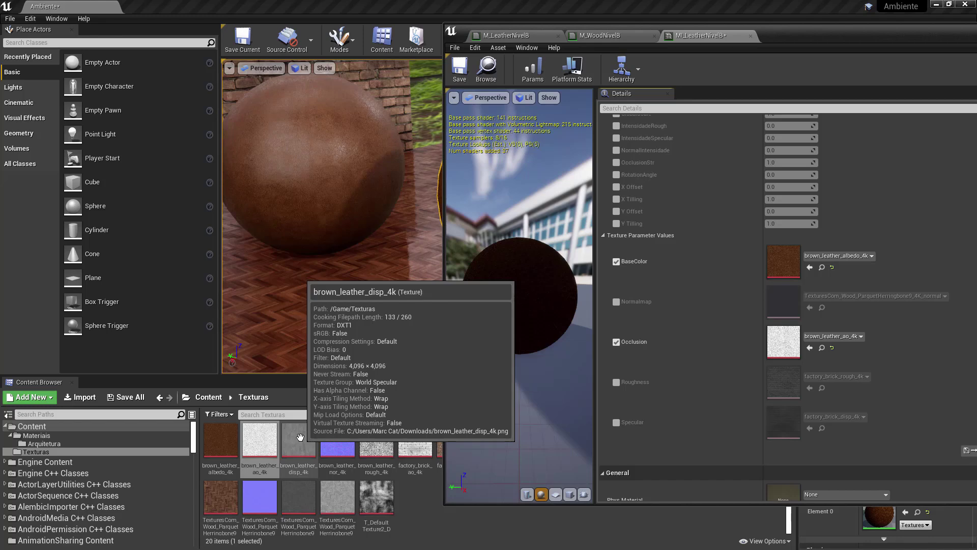
Override the Specular texture with brown_leather_disp_4k and the Roughness texture with brown_leather_rough_4k
click(300, 437)
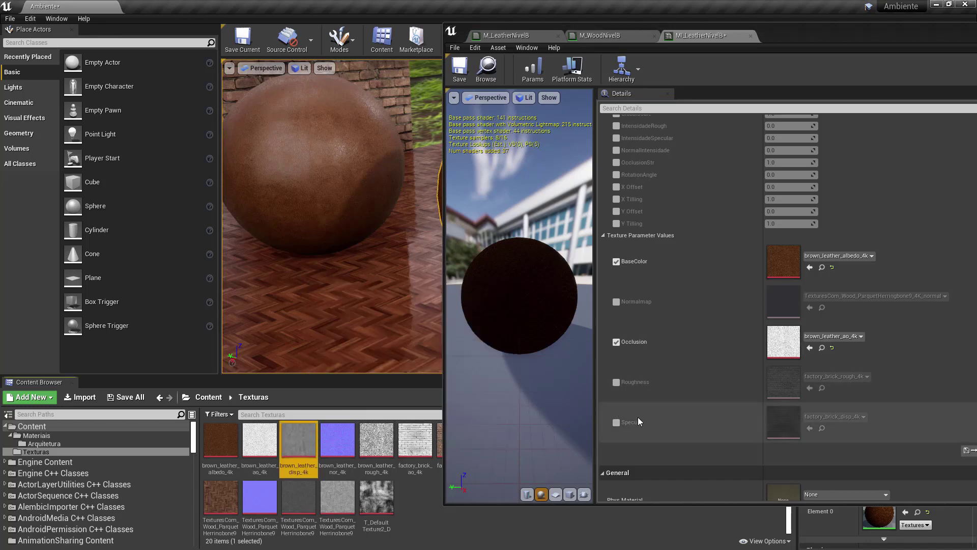
click(617, 423)
click(810, 429)
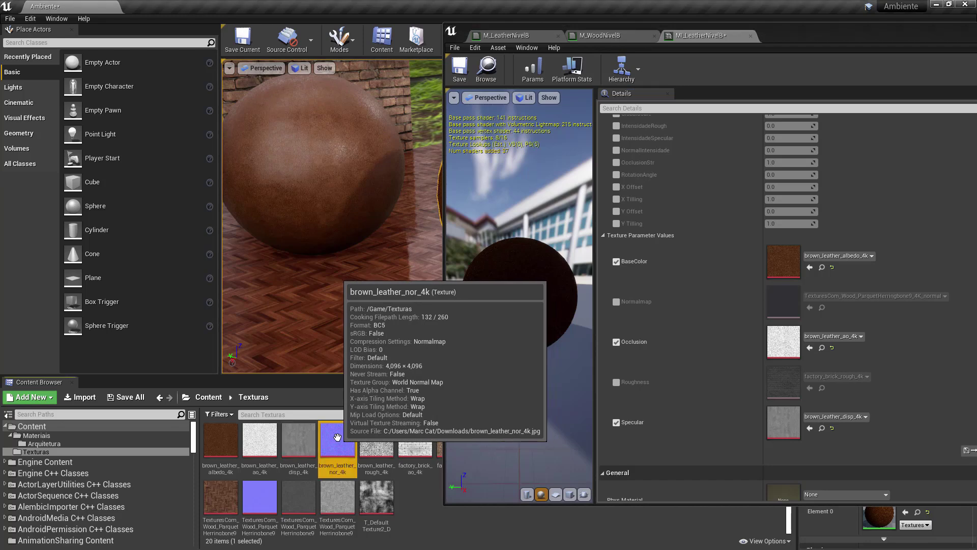
click(343, 438)
click(369, 452)
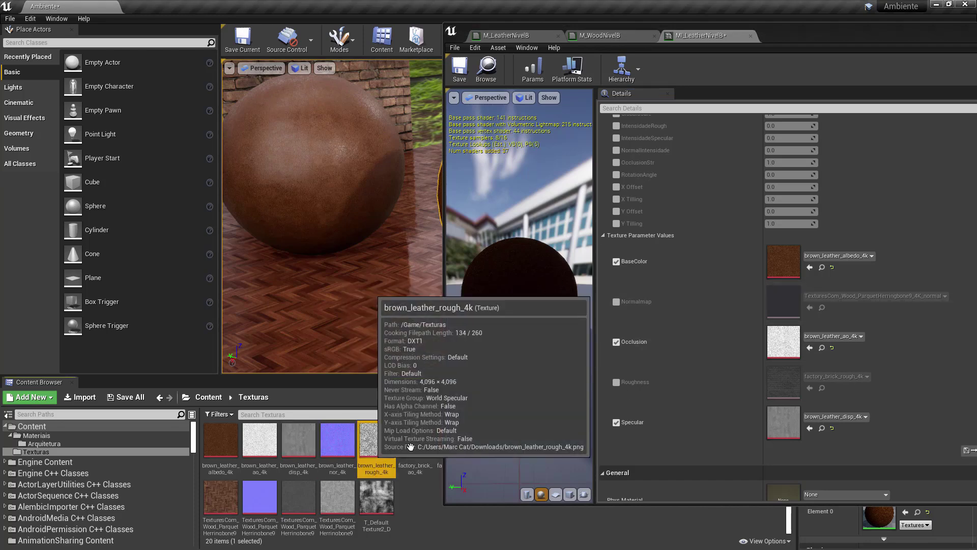
click(617, 382)
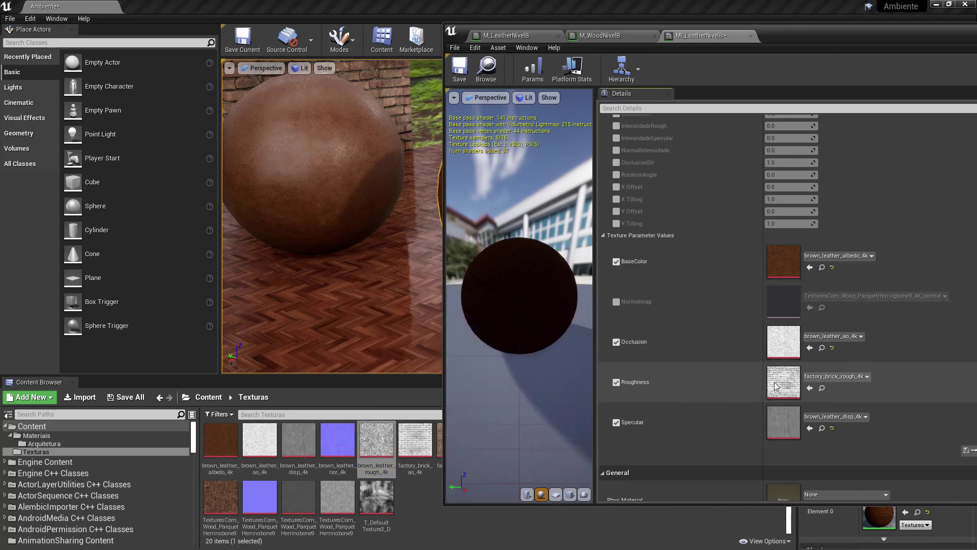
click(809, 389)
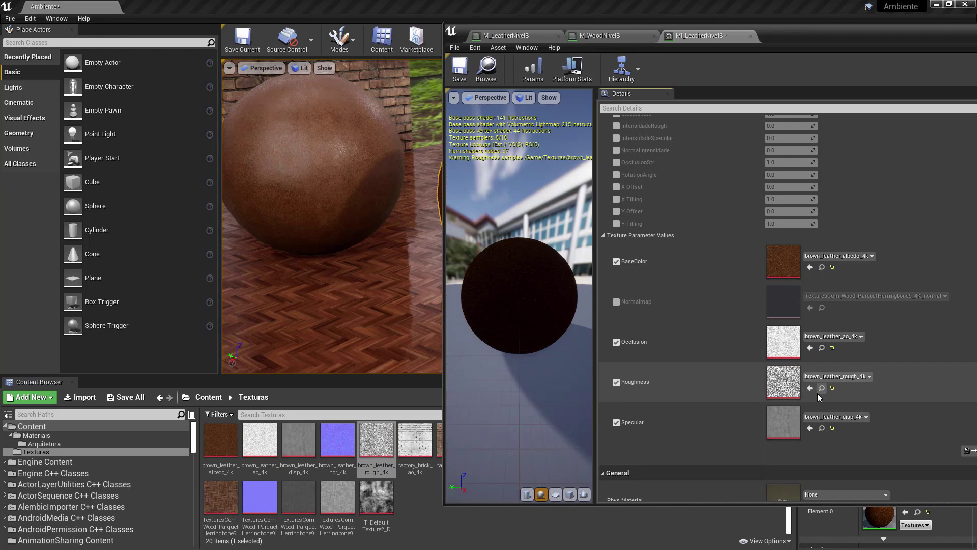
Override the Normalmap texture with brown_leather_nor_4k
click(616, 303)
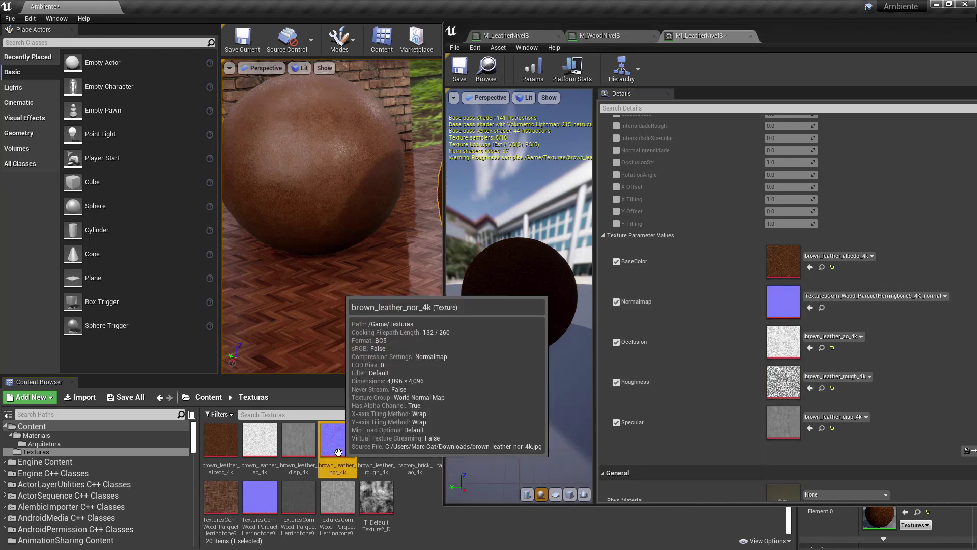
click(337, 441)
click(810, 308)
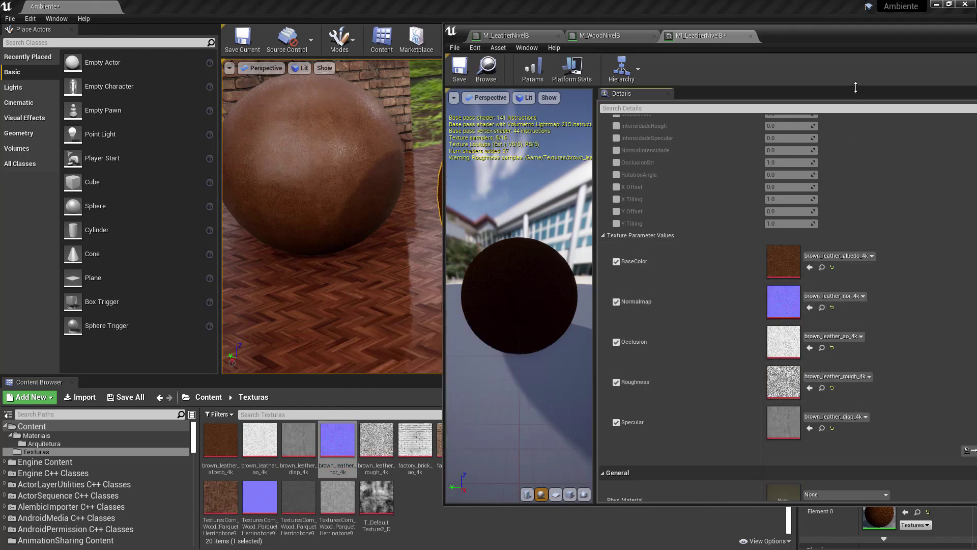
Uncover the leather sphere in the level and override the instance's GlobalScale with about 3.52
drag(846, 38, 564, 35)
scroll(414, 170, up, 3)
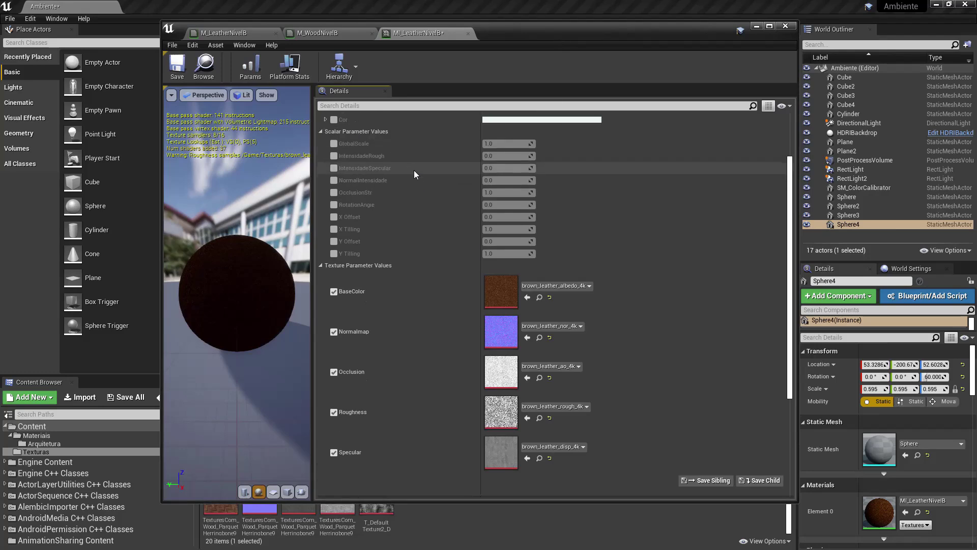
drag(502, 35, 917, 49)
drag(433, 140, 445, 125)
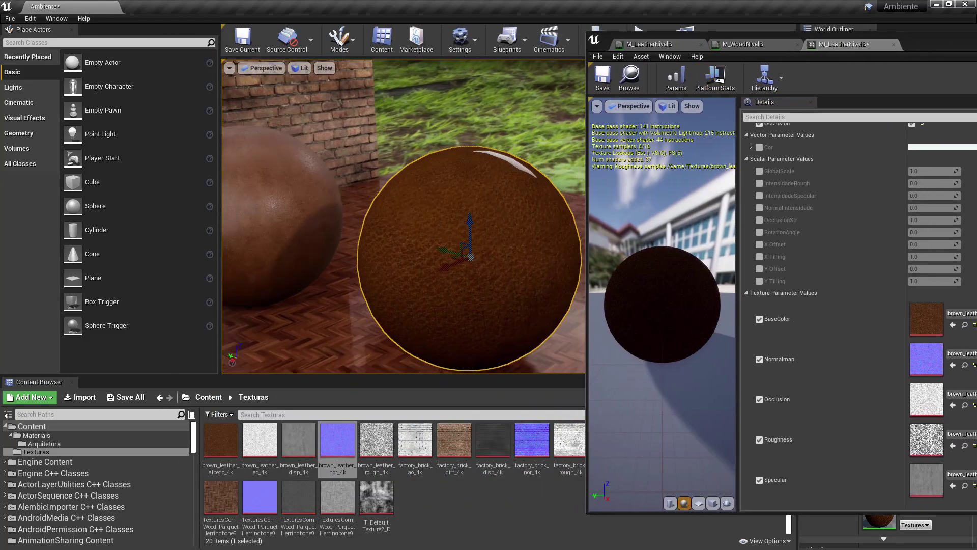
drag(491, 166, 529, 169)
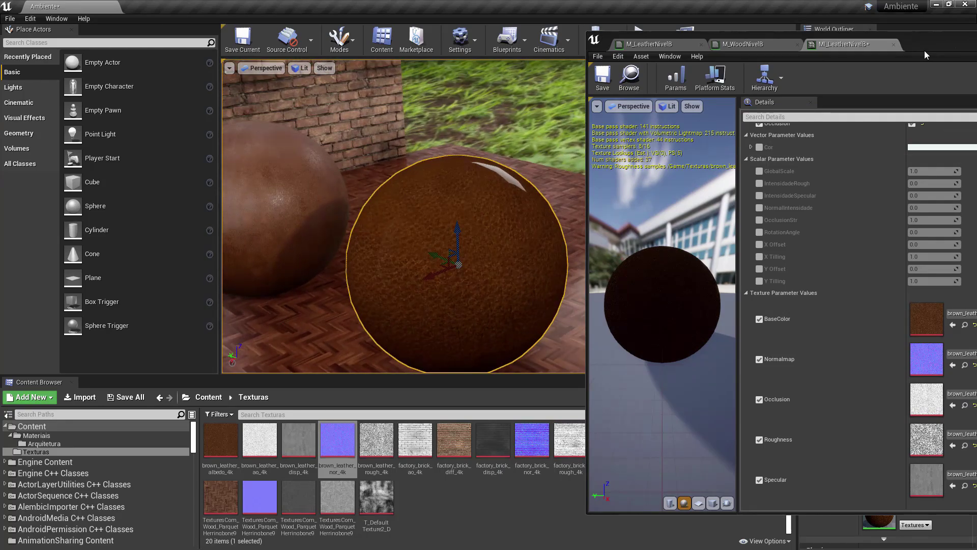
drag(925, 55, 861, 53)
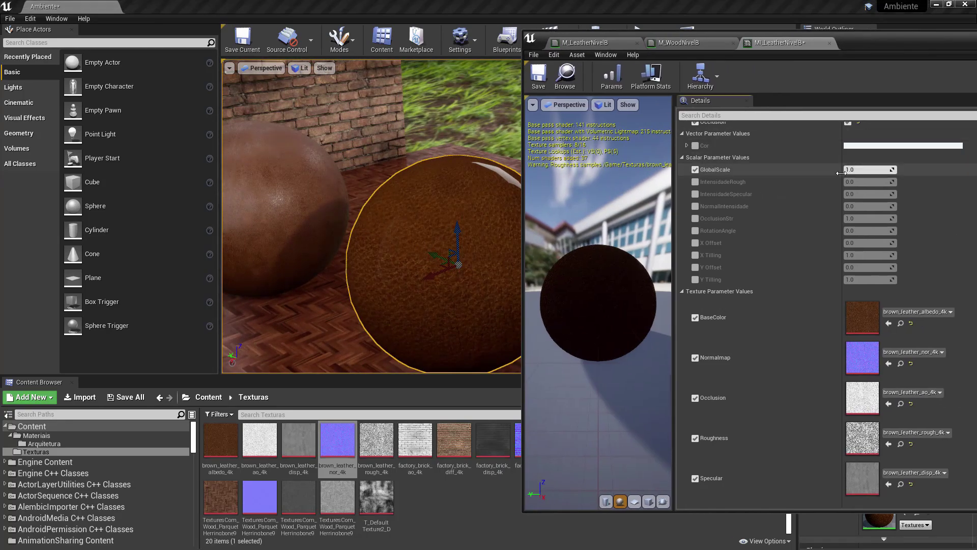
drag(867, 169, 896, 169)
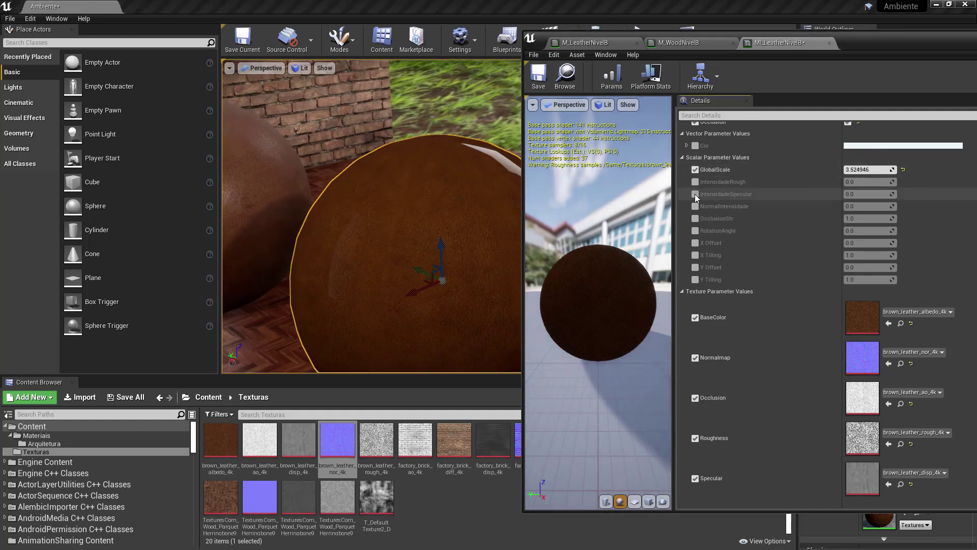
Override IntensidadeRough with 1.0 and IntensidadeSpecular with about 0.25, and switch the level viewport to game view
mouse_move(851, 192)
mouse_down()
mouse_move(869, 192)
mouse_move(860, 194)
mouse_up()
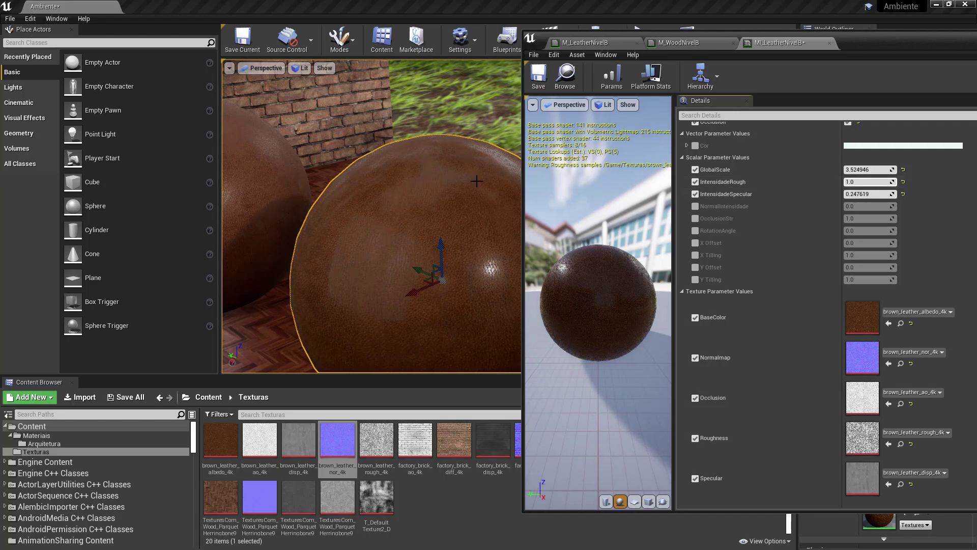
right_drag(371, 216, 441, 176)
key(g)
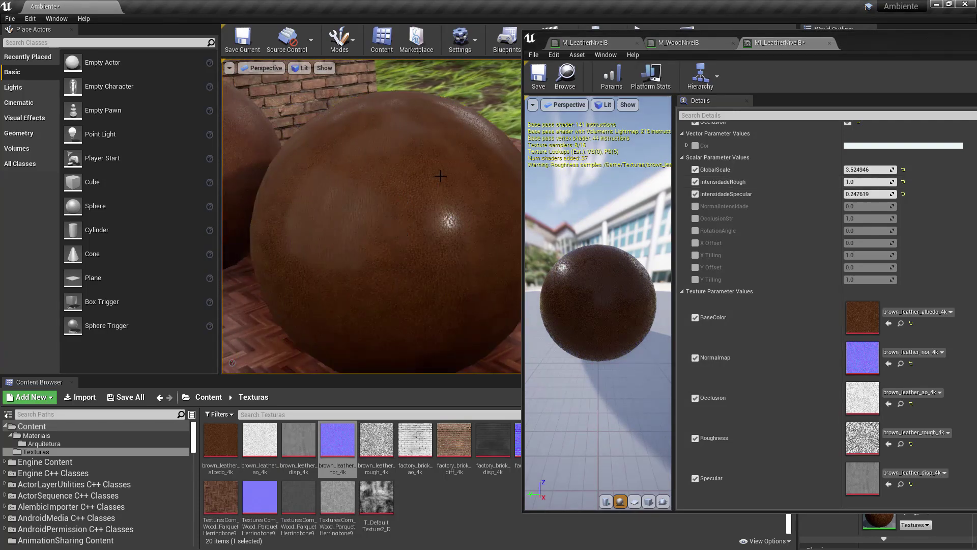
Override NormalIntensidade with about 0.38 and check the leather grain on the sphere up close and from afar
click(695, 206)
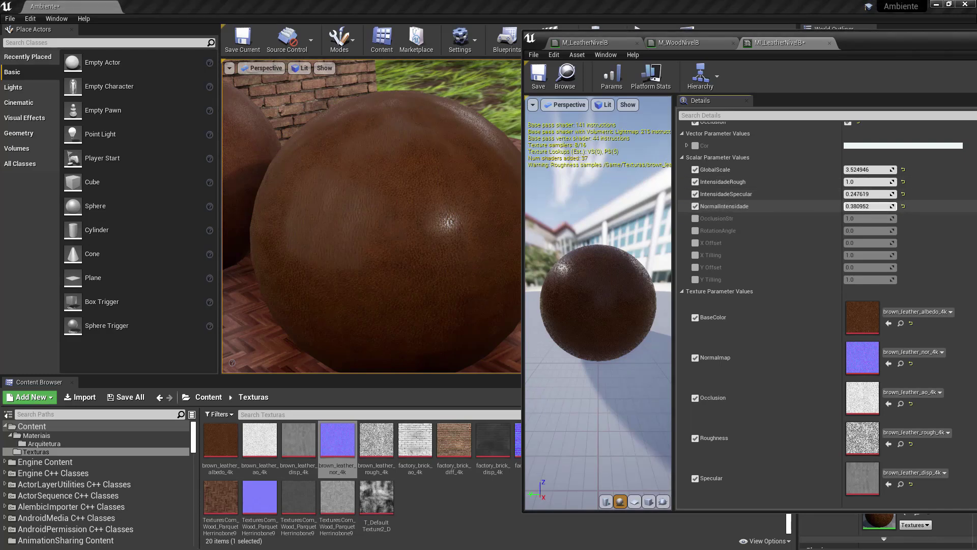
scroll(406, 227, up, 5)
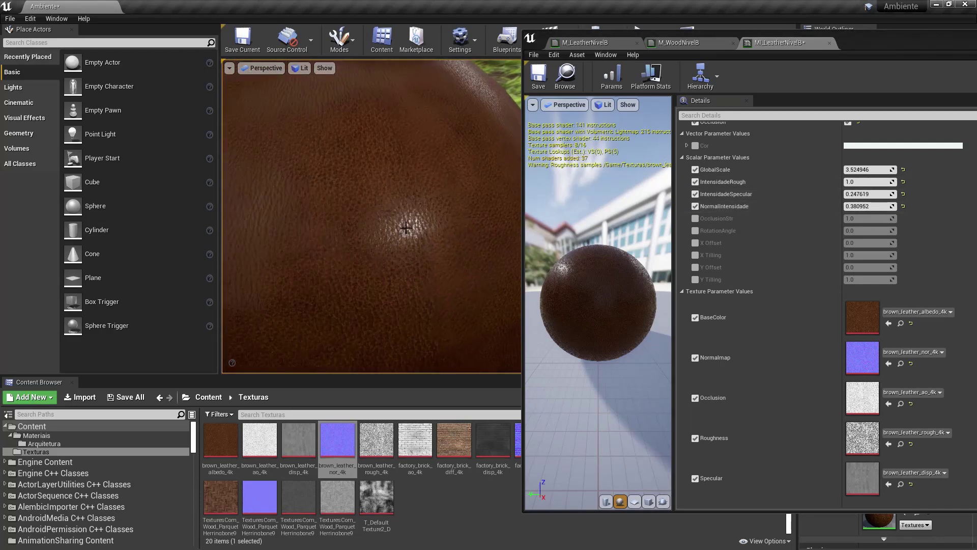
scroll(418, 220, down, 5)
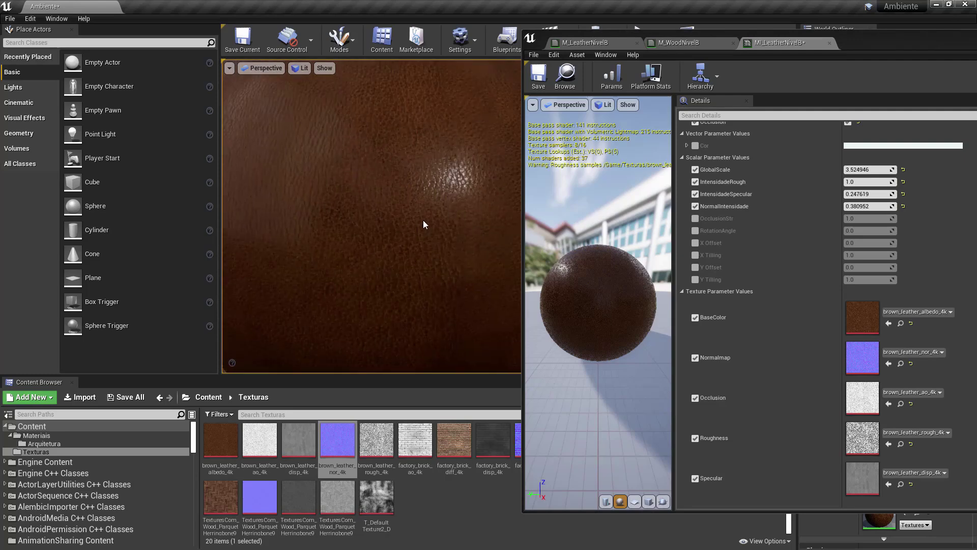
scroll(414, 202, down, 5)
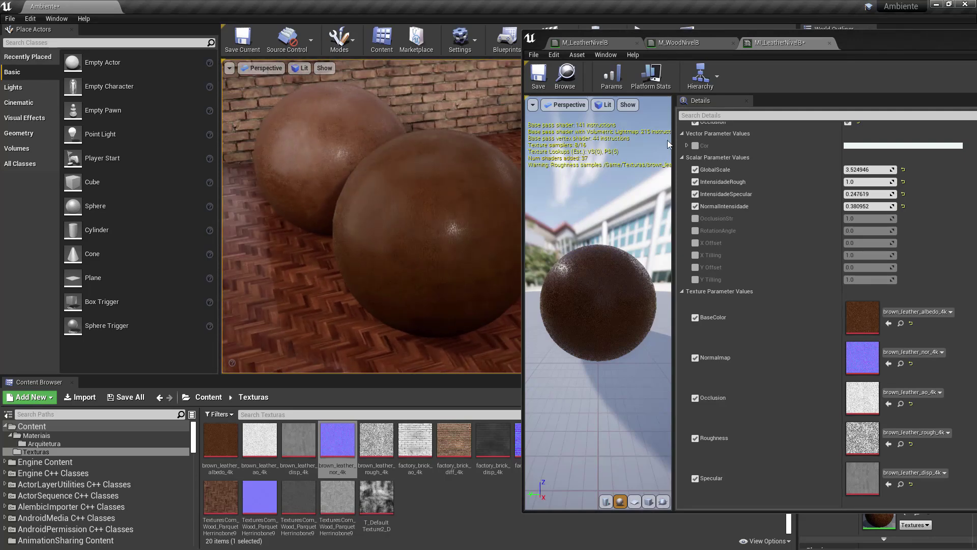
Darken the instance's Cor parameter to a dark grey with a brightness value of about 0.15 and accept it
click(881, 146)
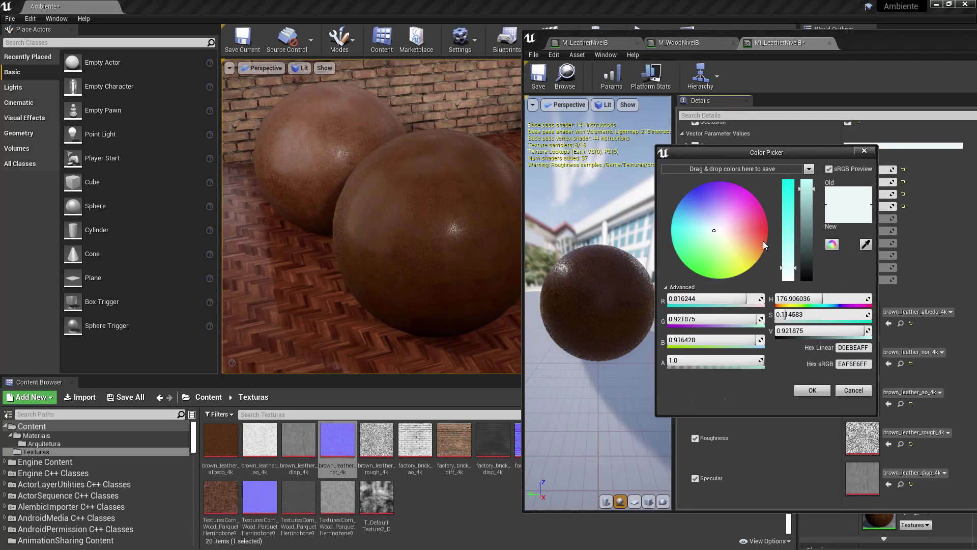
drag(806, 259, 805, 264)
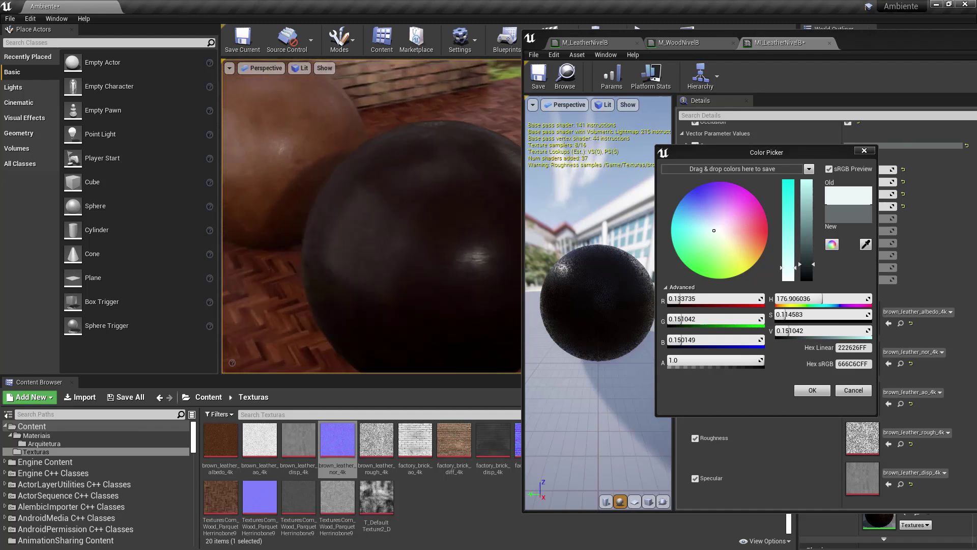
click(812, 390)
drag(507, 185, 507, 184)
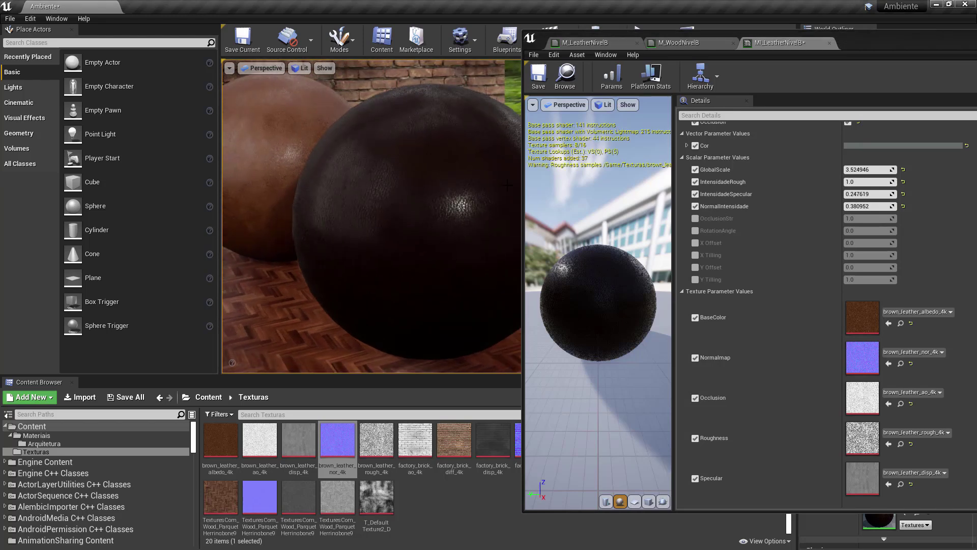
Override OcclusionStr with about 5.19 and check the leather surface on the sphere up close
click(695, 218)
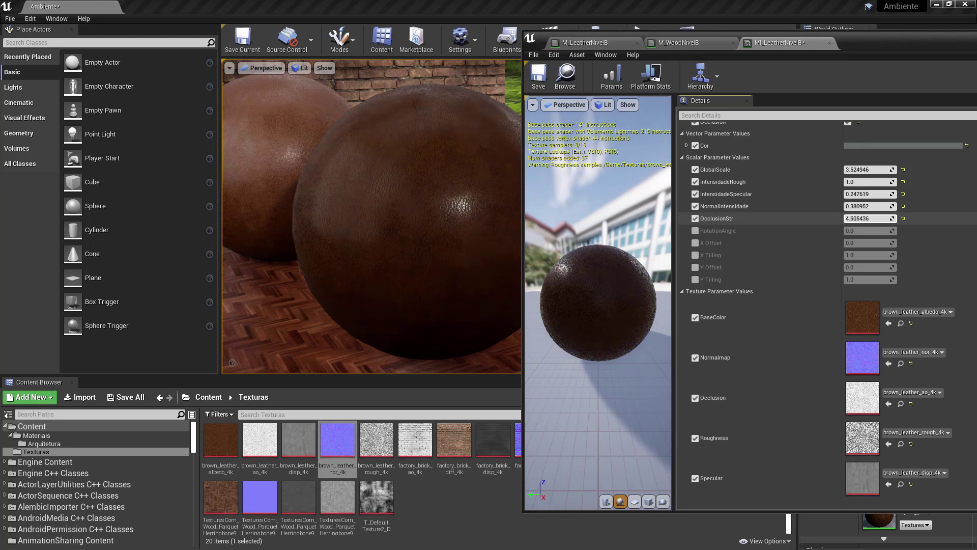
drag(868, 218, 855, 219)
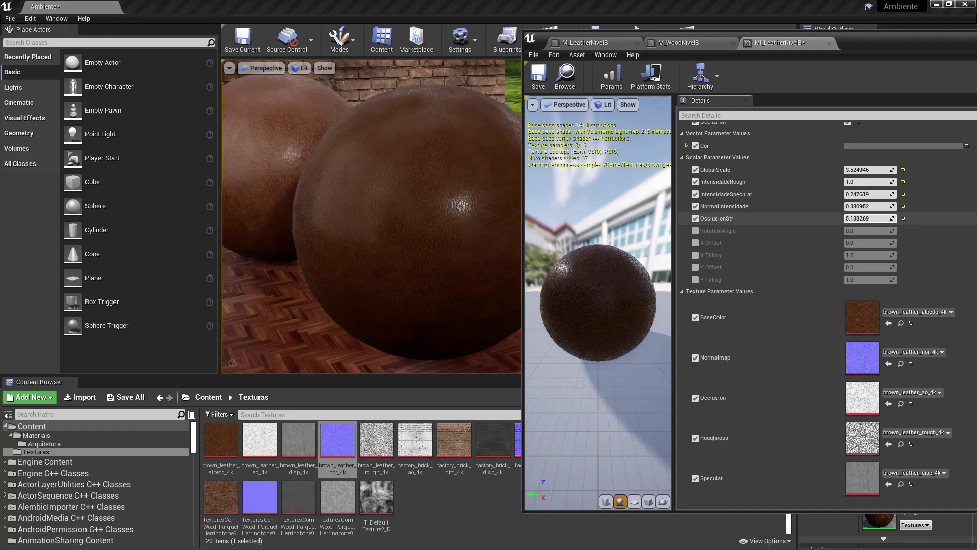
right_drag(425, 212, 426, 211)
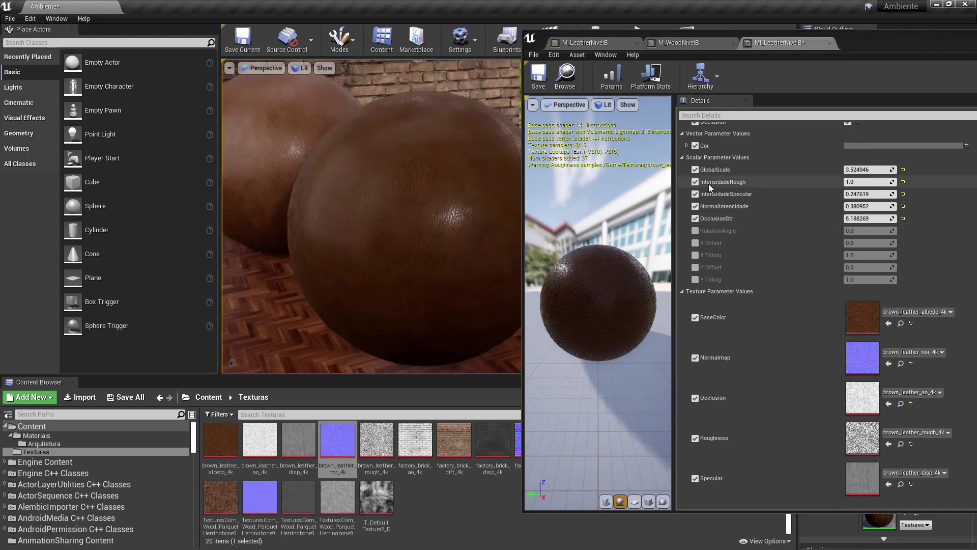
scroll(425, 216, up, 10)
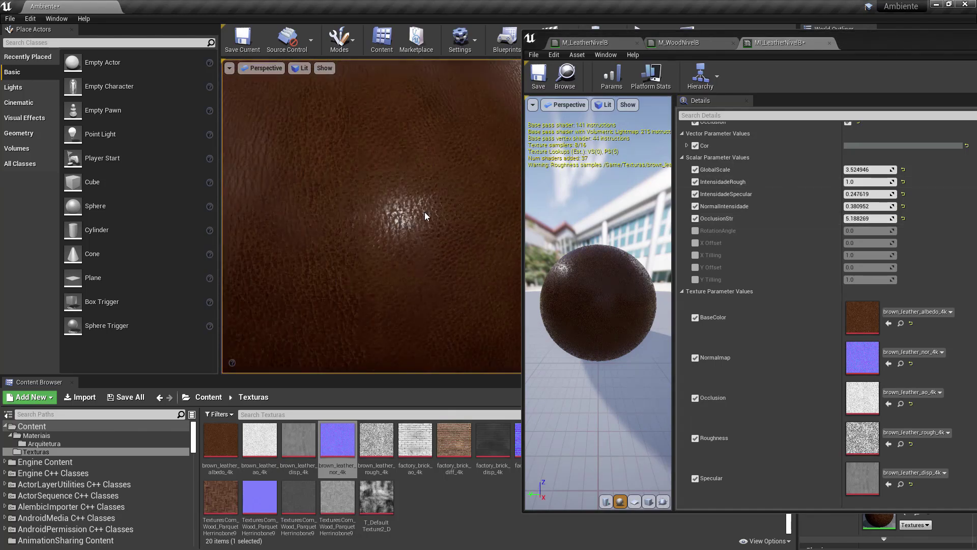
right_drag(425, 216, 421, 203)
scroll(421, 202, down, 8)
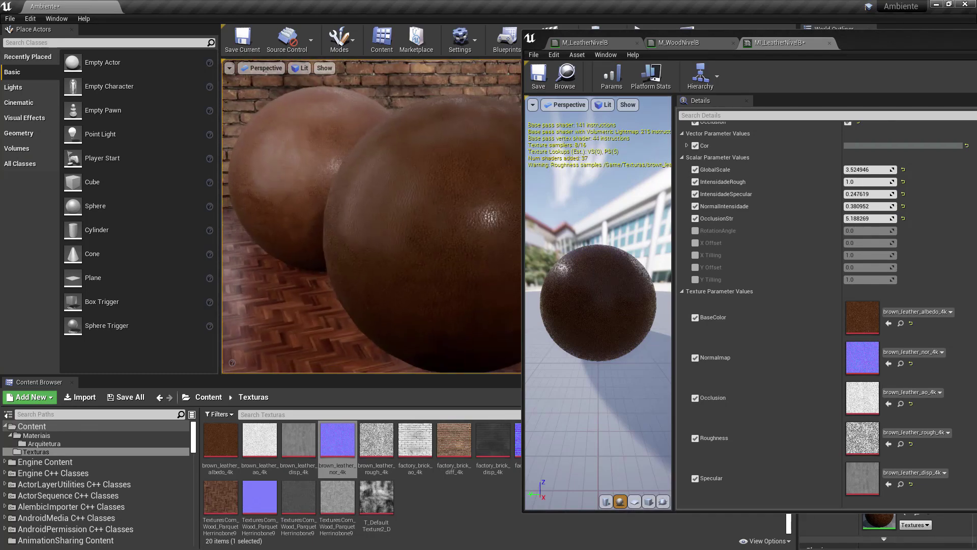
Raise IntensidadeRough to about 2.22 and IntensidadeSpecular to about 0.45 while checking the sphere's highlights
drag(853, 182, 851, 181)
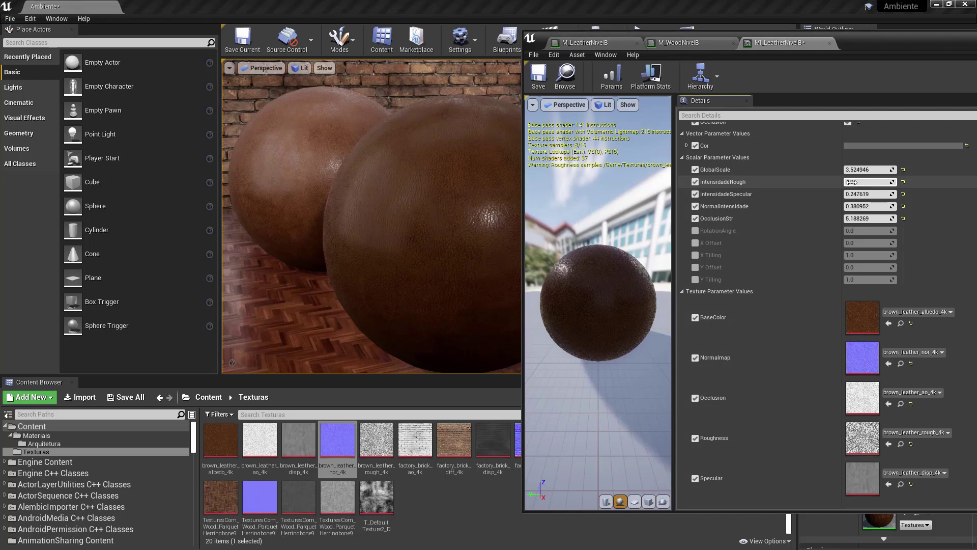
mouse_move(428, 203)
right_down()
mouse_move(440, 205)
mouse_move(433, 203)
right_up()
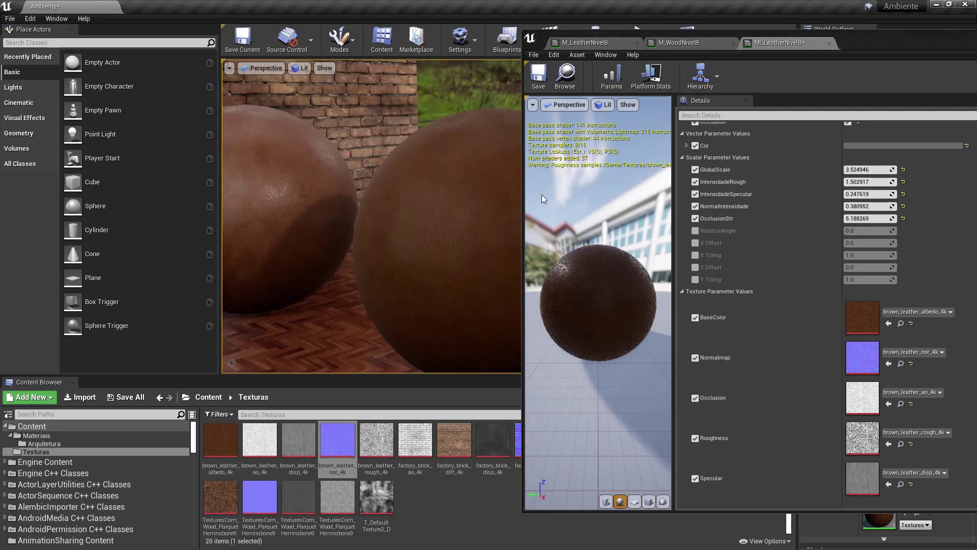
drag(854, 193, 860, 194)
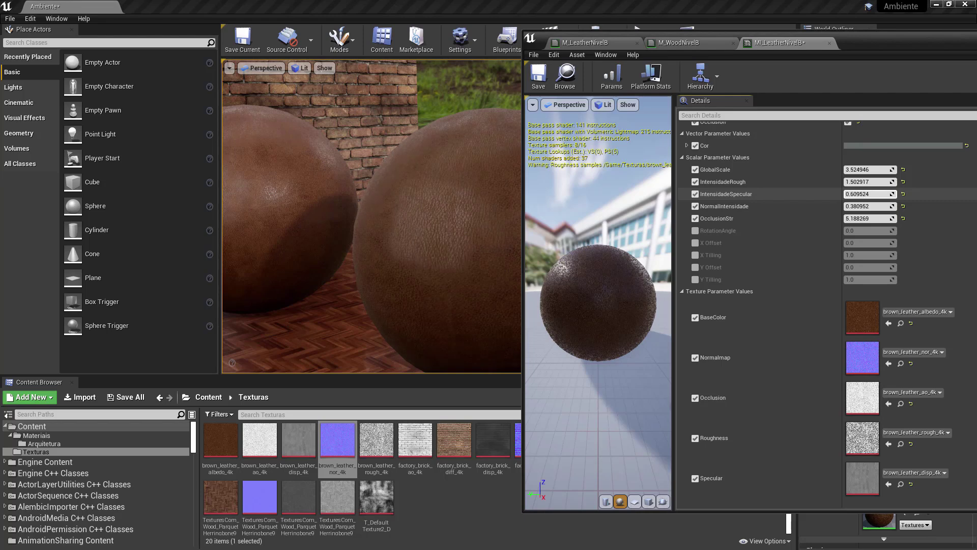
right_drag(433, 204, 432, 203)
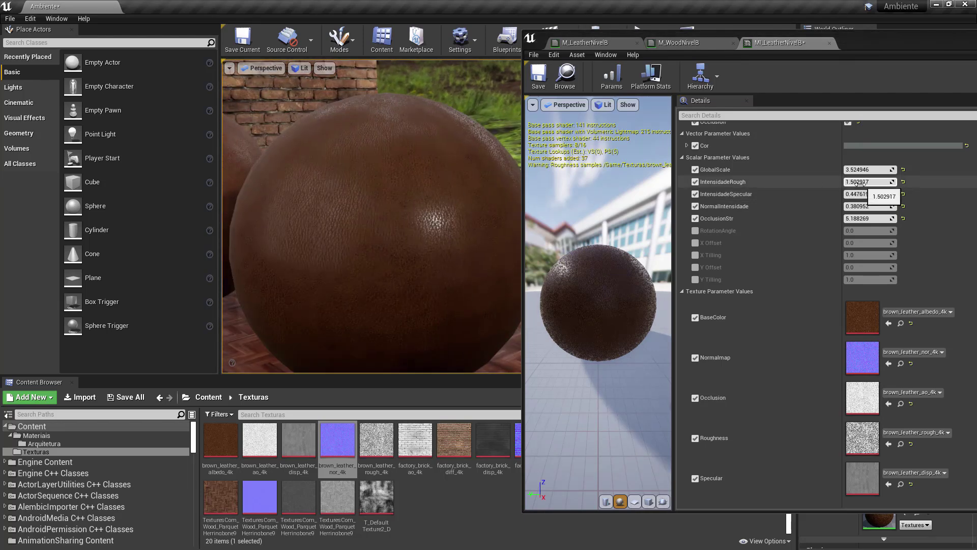
drag(859, 183, 868, 182)
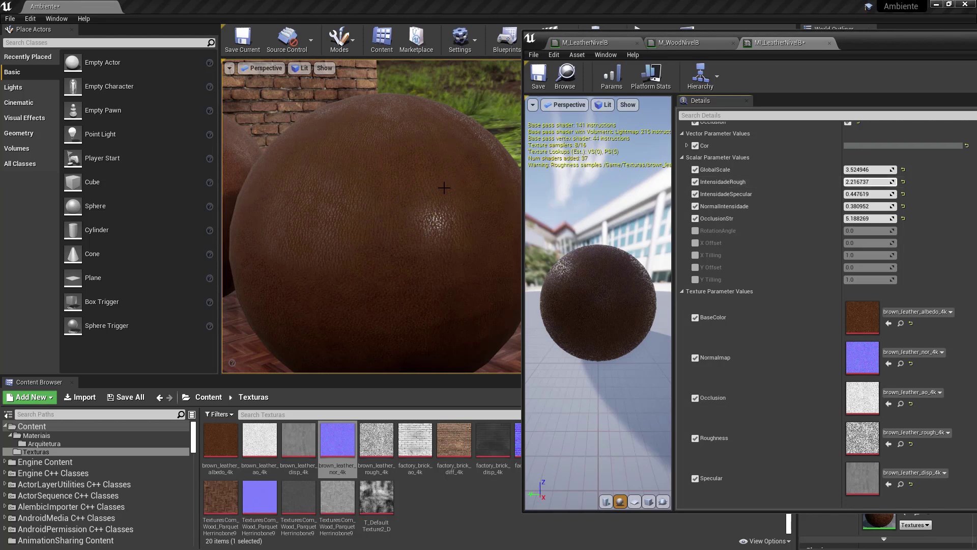
Compare the new leather sphere with its neighbour from near and far, shifting the instance window out of the way
right_drag(433, 204, 427, 195)
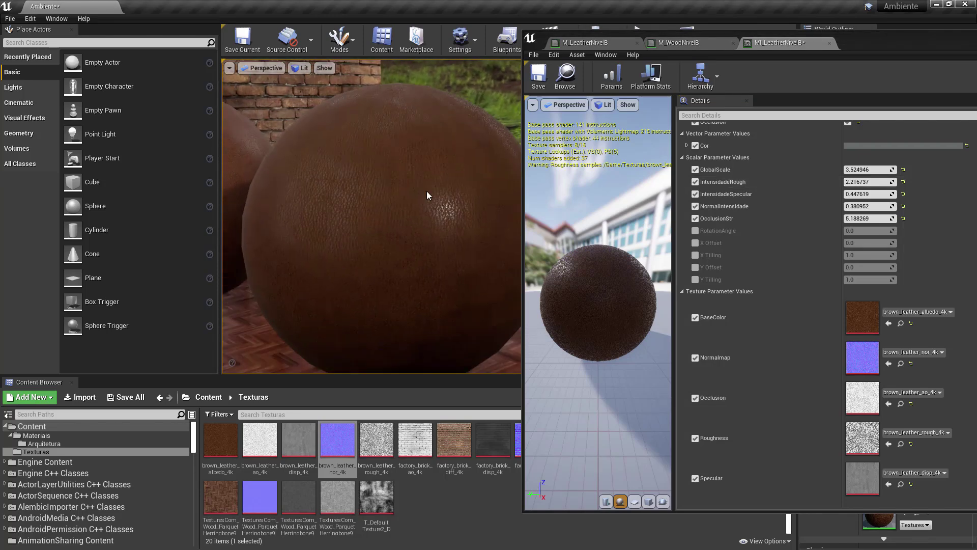
scroll(387, 196, down, 5)
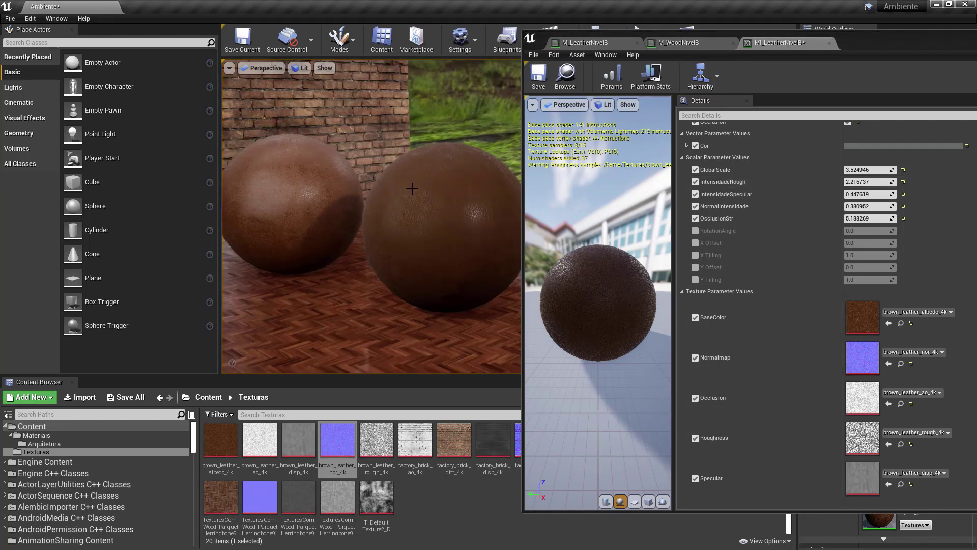
scroll(413, 189, up, 5)
scroll(395, 181, down, 5)
scroll(404, 190, up, 5)
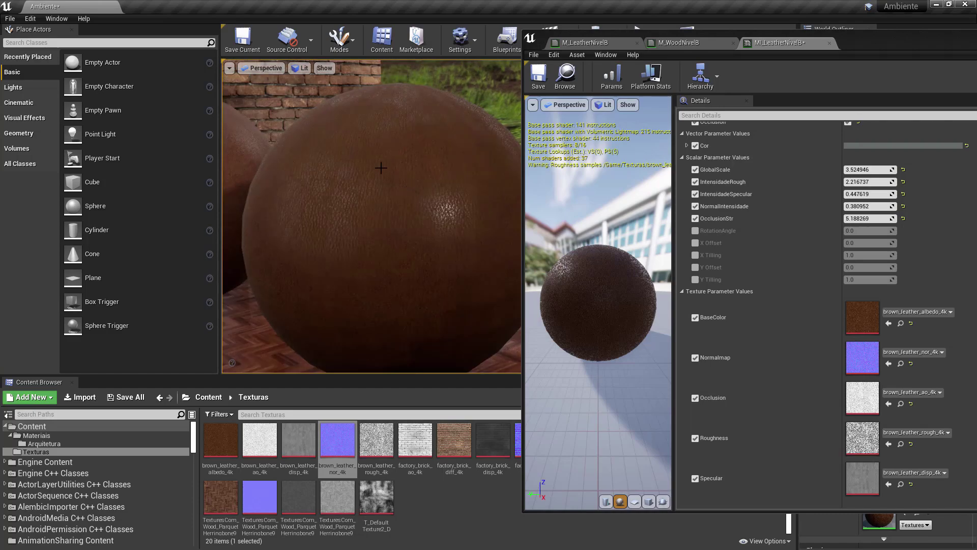
scroll(404, 185, down, 4)
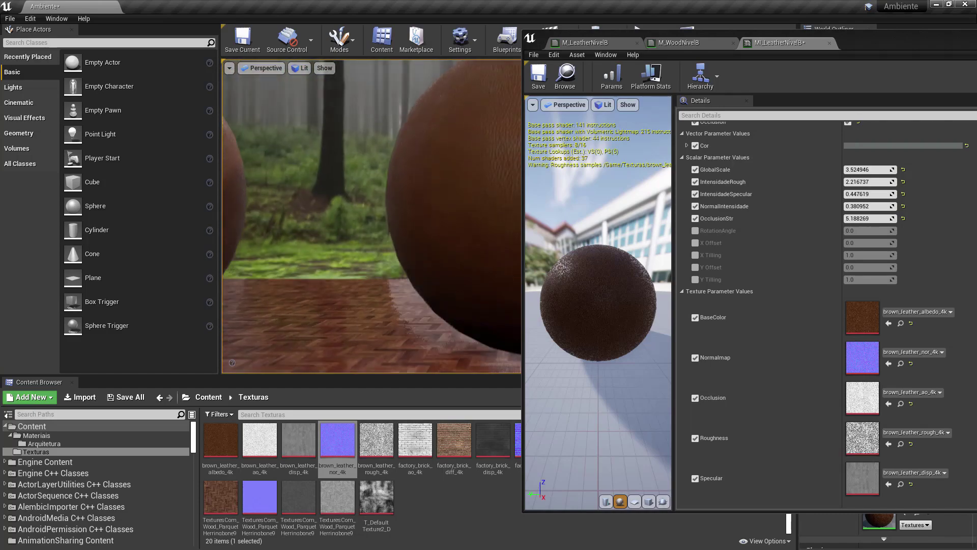
scroll(387, 188, up, 4)
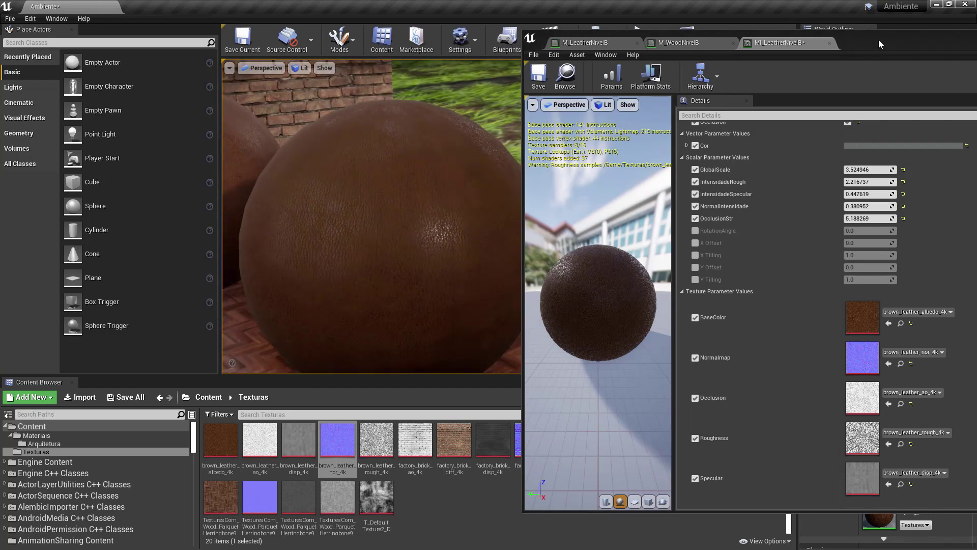
drag(878, 40, 846, 51)
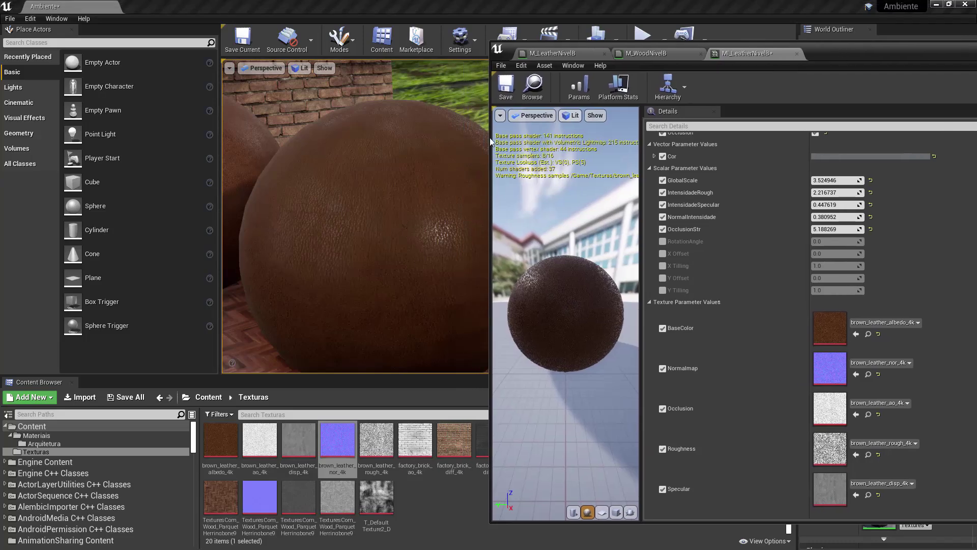
scroll(418, 148, down, 4)
scroll(402, 178, up, 5)
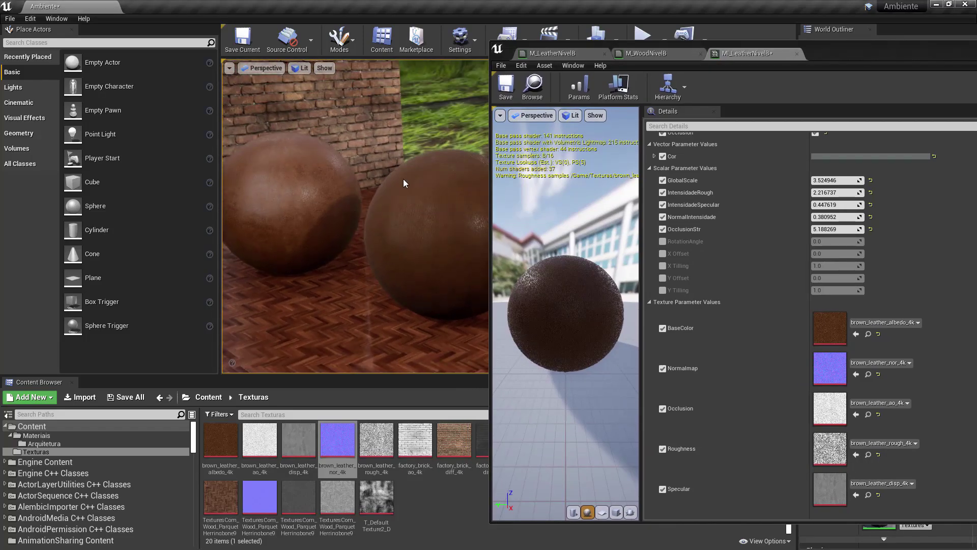
right_drag(402, 178, 392, 196)
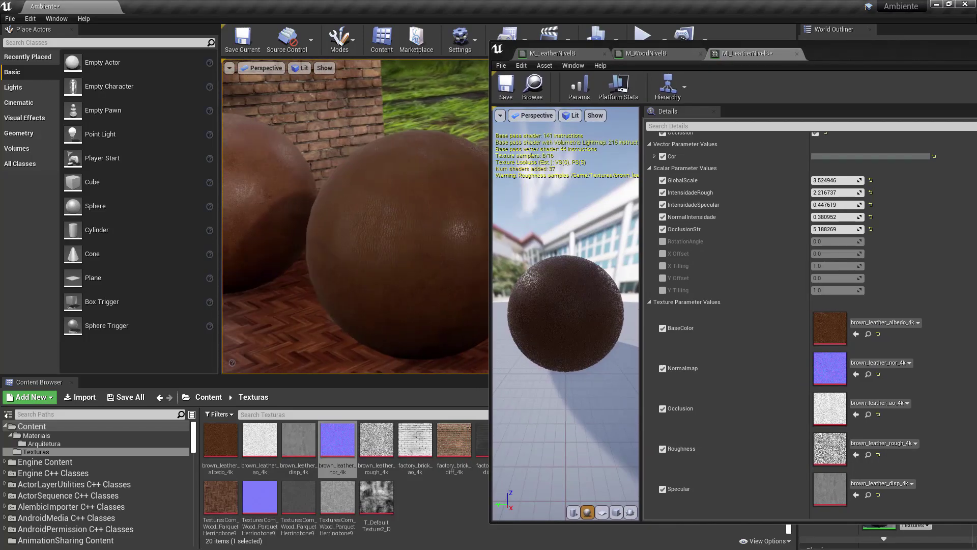
drag(841, 50, 848, 41)
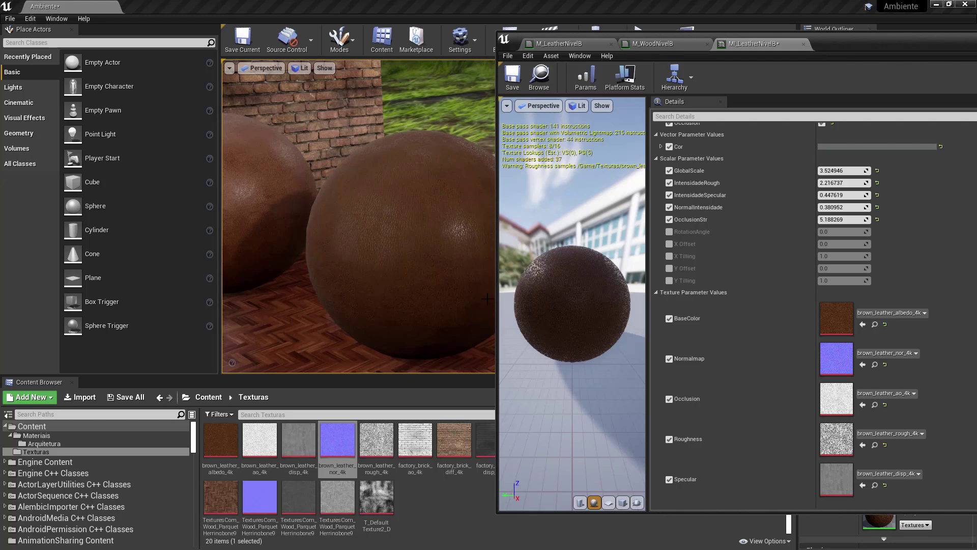
Go to the Materiais/Arquitetura folder in the project content
click(203, 397)
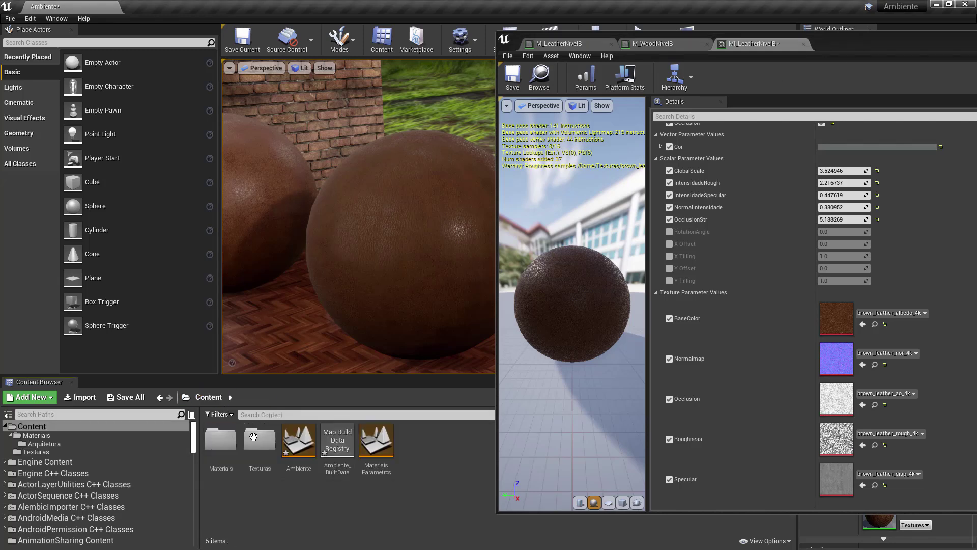
double_click(218, 440)
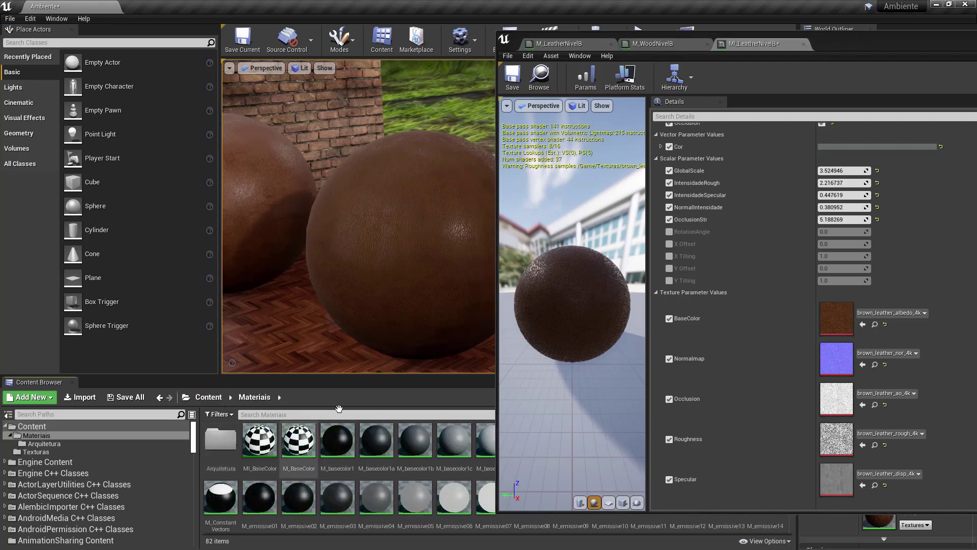
double_click(220, 438)
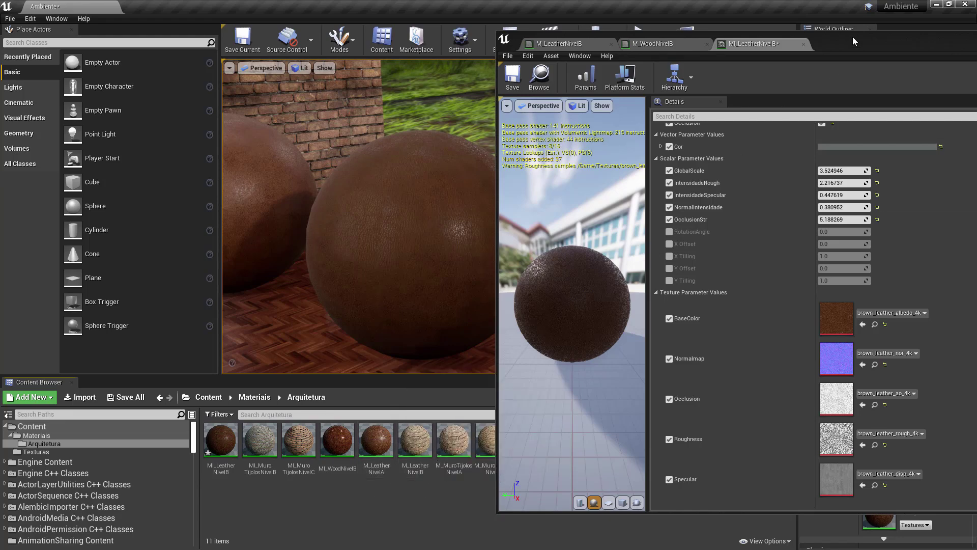
Move the instance window aside to uncover the folder's assets and open the M_MuroTijolosNivelC material
drag(853, 37, 975, 46)
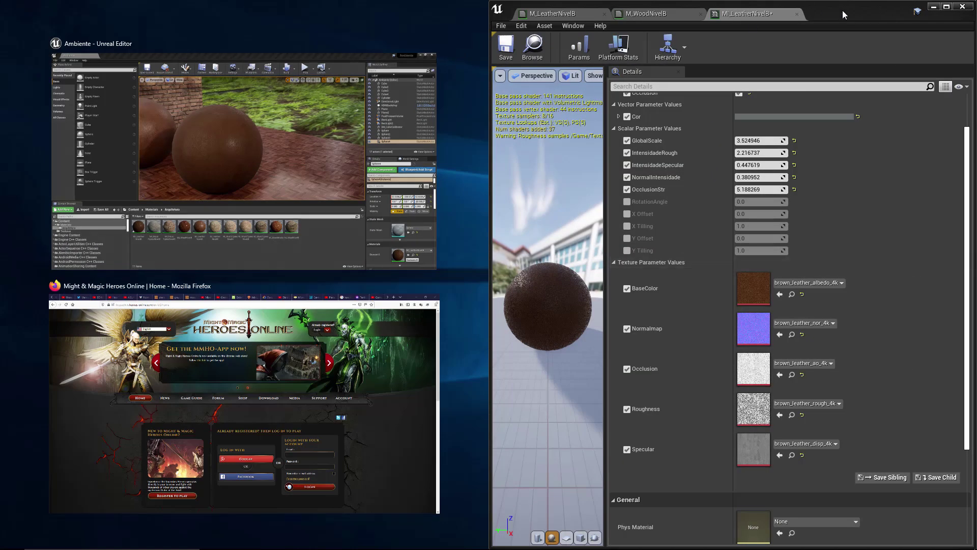
drag(842, 14, 795, 62)
drag(713, 63, 832, 55)
drag(443, 173, 638, 178)
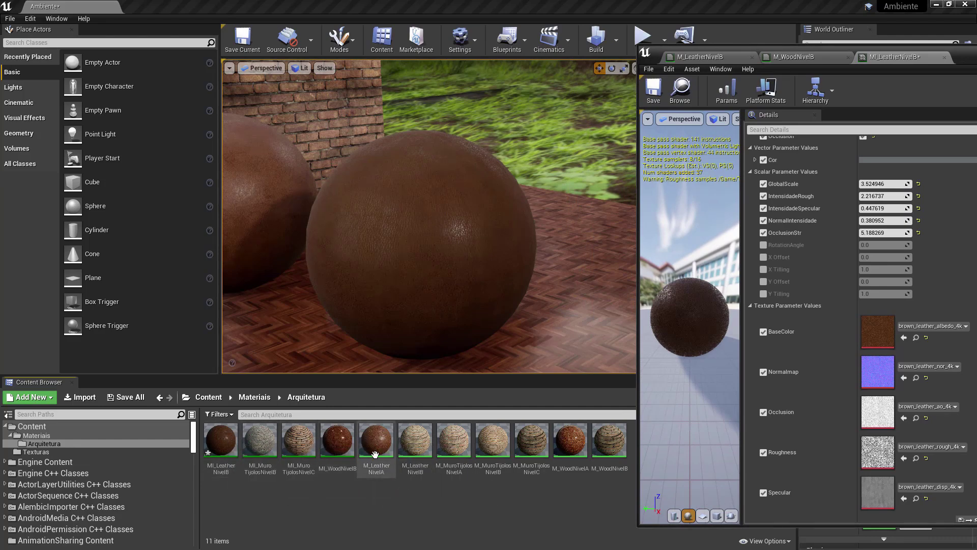
double_click(532, 445)
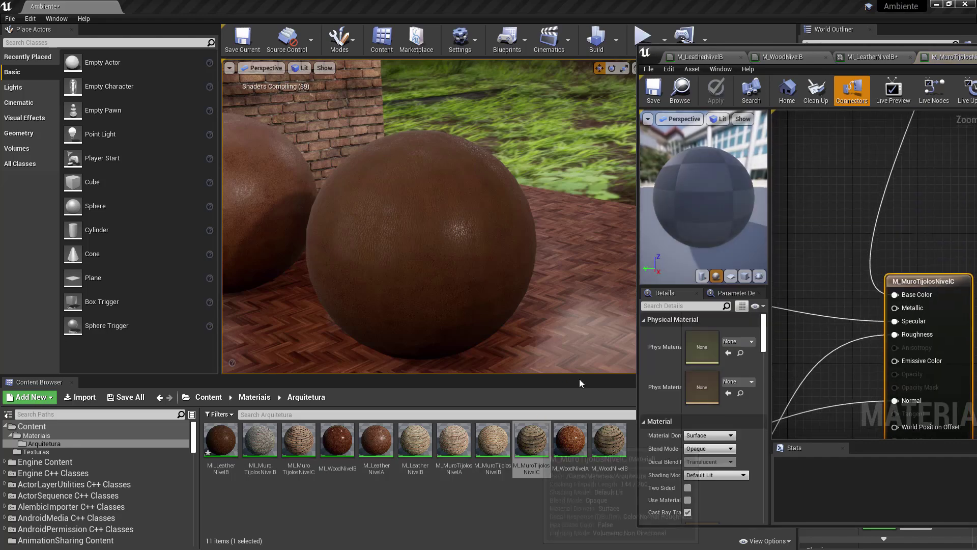
Move the material window away from the edge and locate the dirt nodes above the BricksVariation group in M_MuroTijolosNivelC
drag(902, 47, 431, 11)
scroll(457, 139, down, 7)
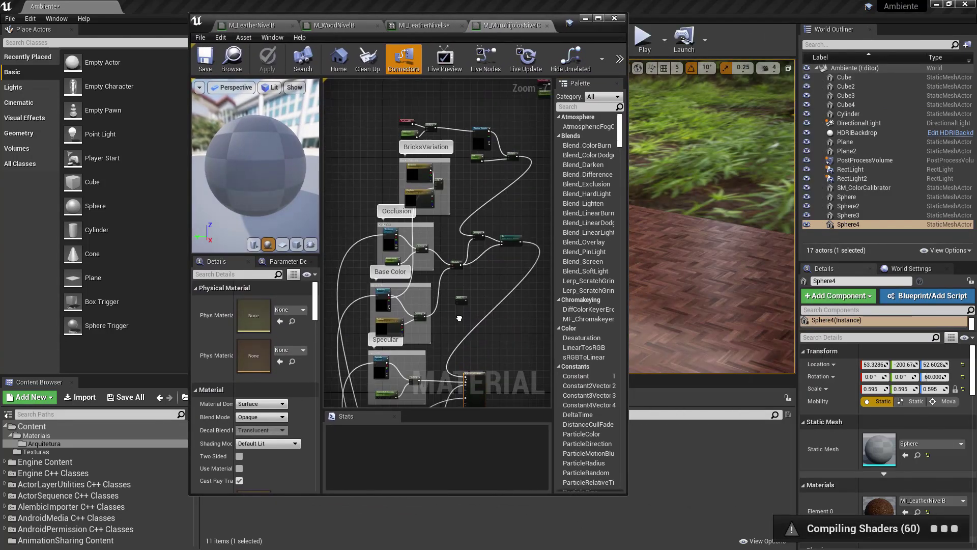
right_drag(493, 211, 502, 291)
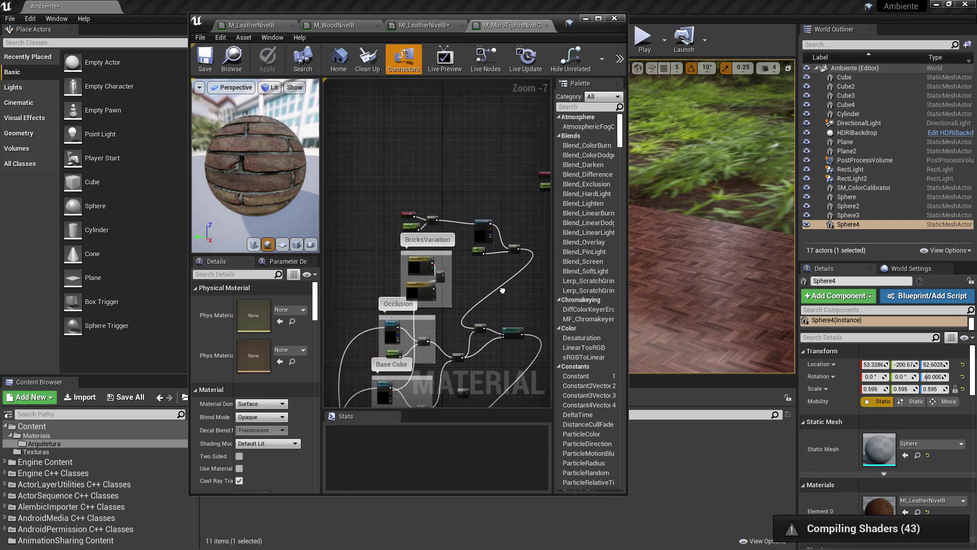
scroll(456, 186, up, 3)
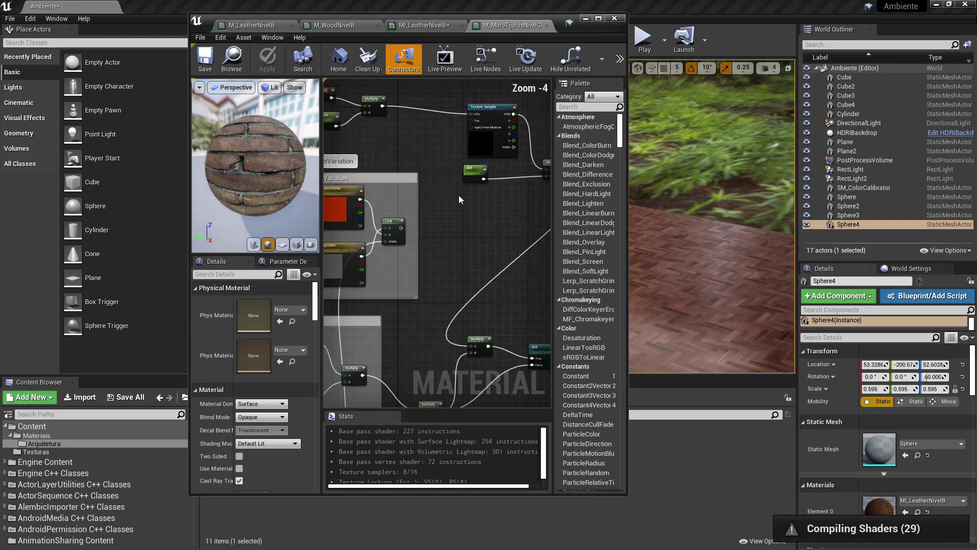
right_drag(459, 194, 345, 129)
scroll(429, 183, down, 1)
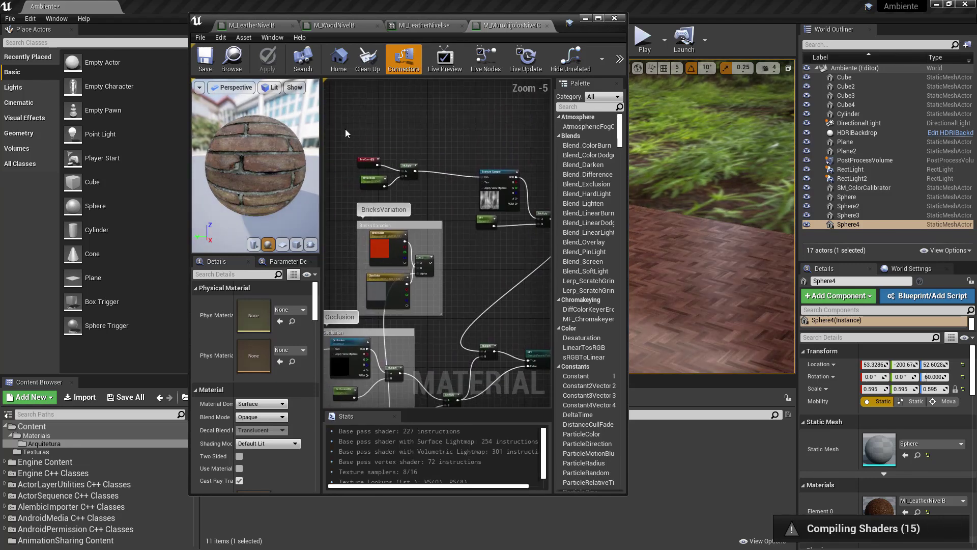
Select and copy the complete dirt network, from its texture coordinate and scale nodes through both Multiply nodes to the Dirt switch
drag(345, 129, 451, 203)
right_drag(451, 204, 367, 167)
scroll(429, 193, up, 1)
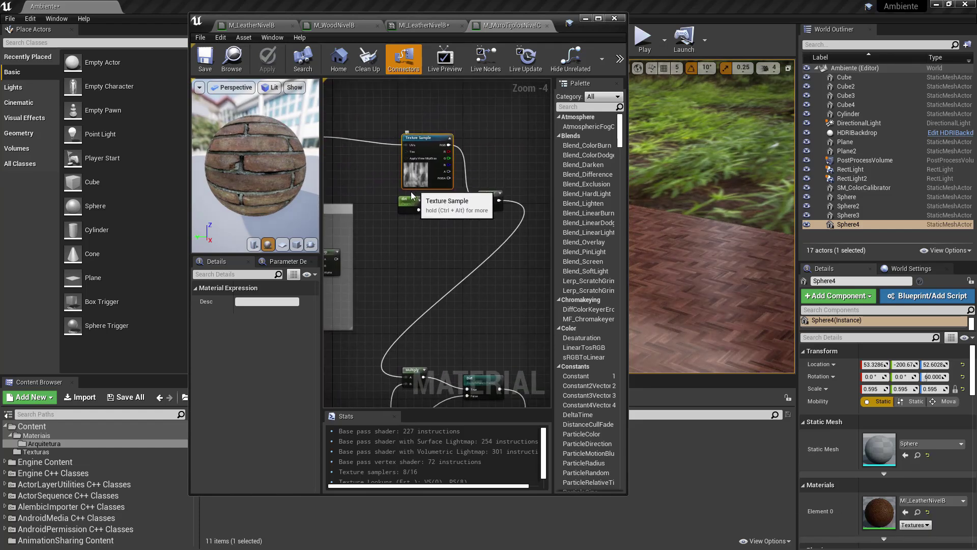
scroll(412, 196, up, 1)
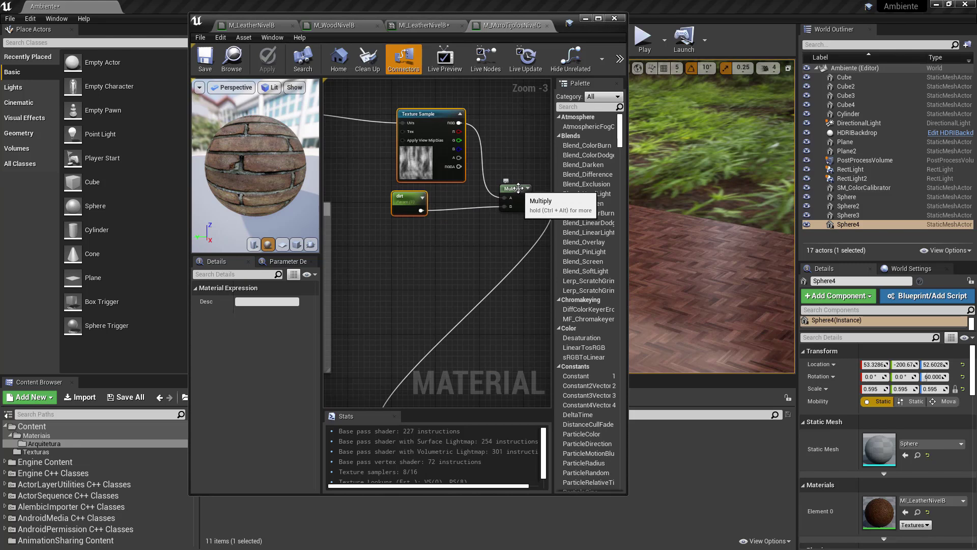
scroll(443, 275, down, 1)
right_drag(430, 290, 487, 122)
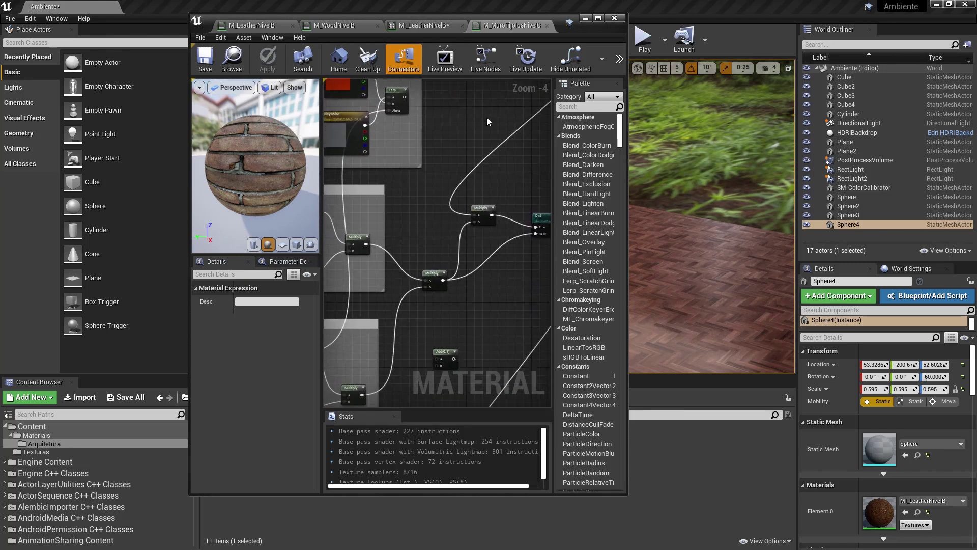
scroll(513, 200, up, 1)
right_drag(513, 200, 463, 174)
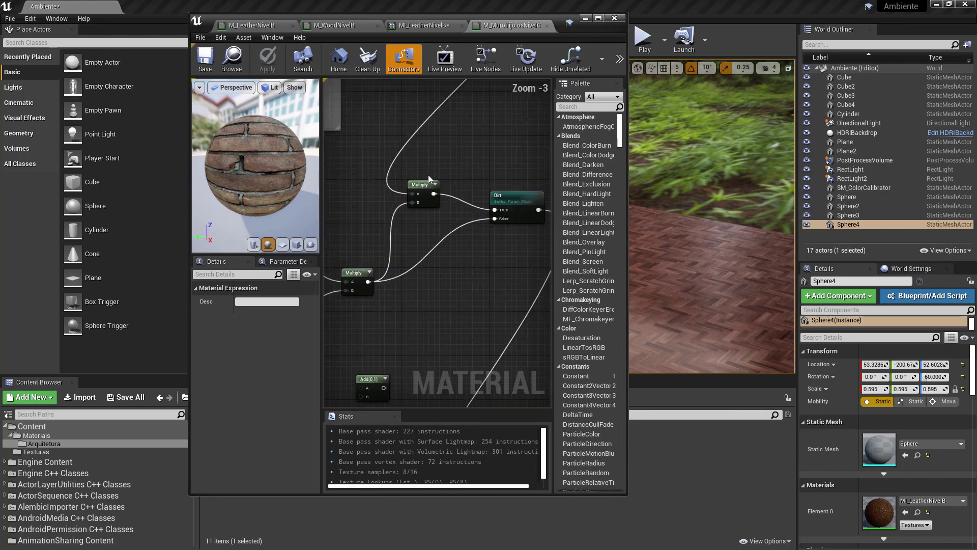
click(417, 184)
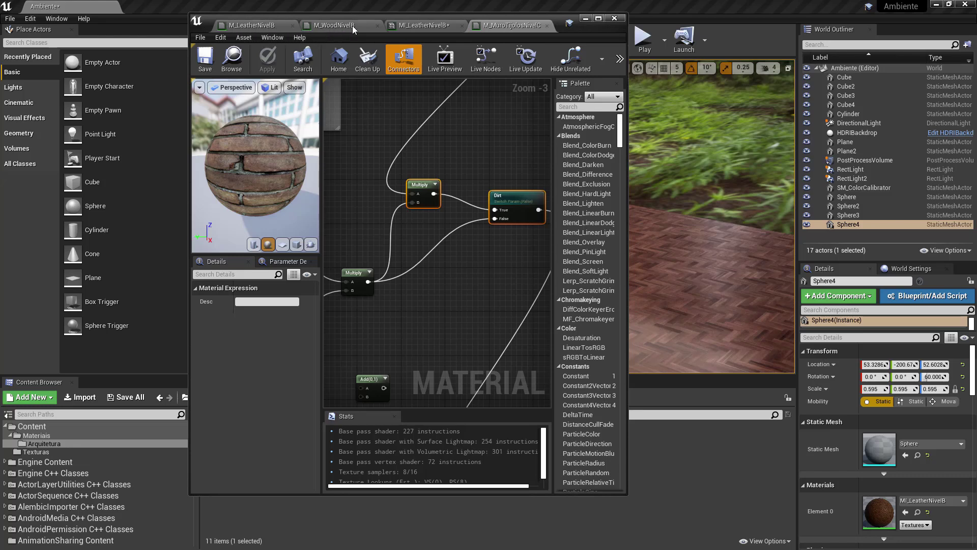
Paste the copied dirt nodes into the M_LeatherNivelB graph above the Occlusion group
click(242, 29)
scroll(450, 135, down, 3)
right_drag(491, 102, 438, 201)
scroll(438, 200, up, 3)
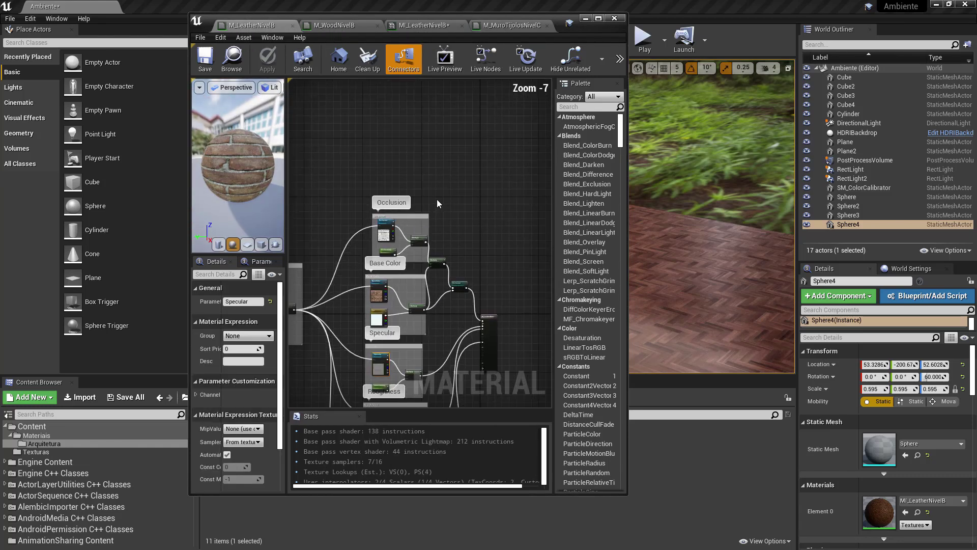
click(405, 152)
key(ctrl+v)
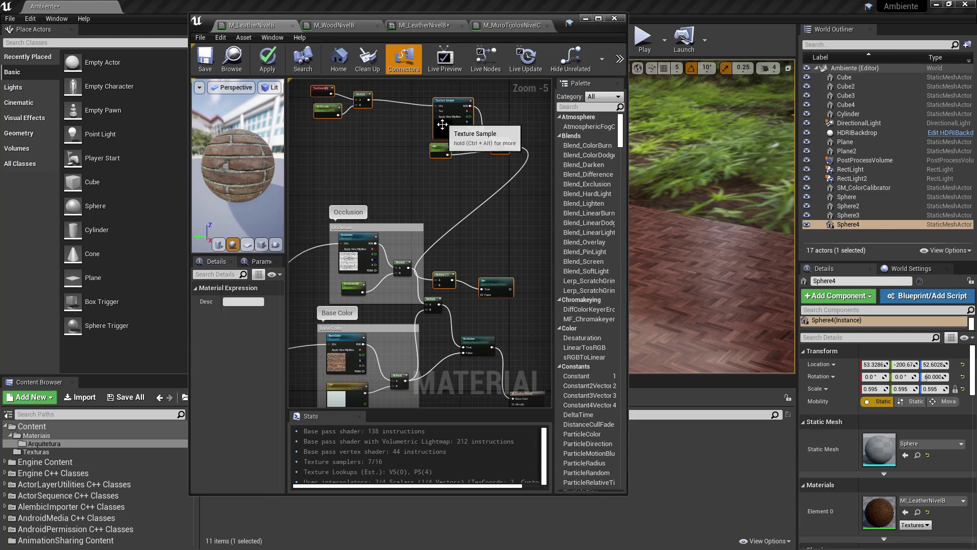
Move the pasted texture coordinate, scale and Multiply nodes farther away from the dirt Texture Sample
click(389, 150)
right_drag(312, 110, 356, 118)
drag(412, 161, 412, 163)
drag(415, 127, 360, 126)
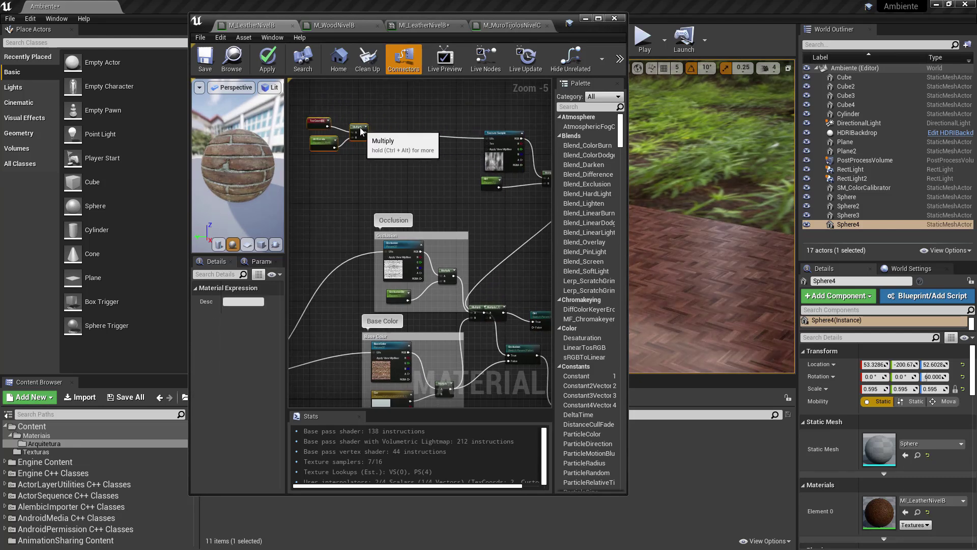
Group the dirt texture, its dirt parameter and their Multiply node in a comment named Dirt
right_drag(449, 168, 360, 160)
drag(473, 194, 417, 170)
key(c)
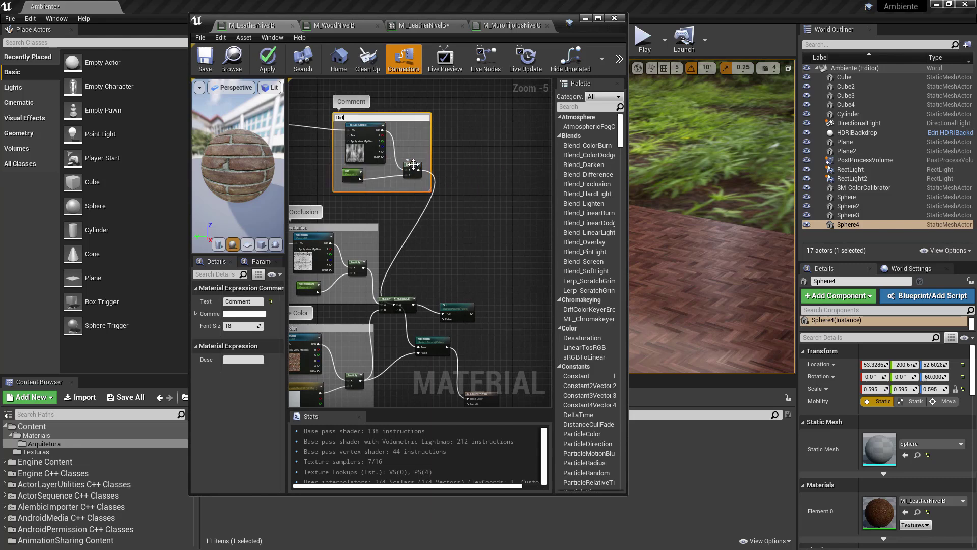
Separate the overlapping Multiply nodes and place the pasted Multiply and Dirt switch above the Occlusion switch
right_drag(423, 252, 439, 183)
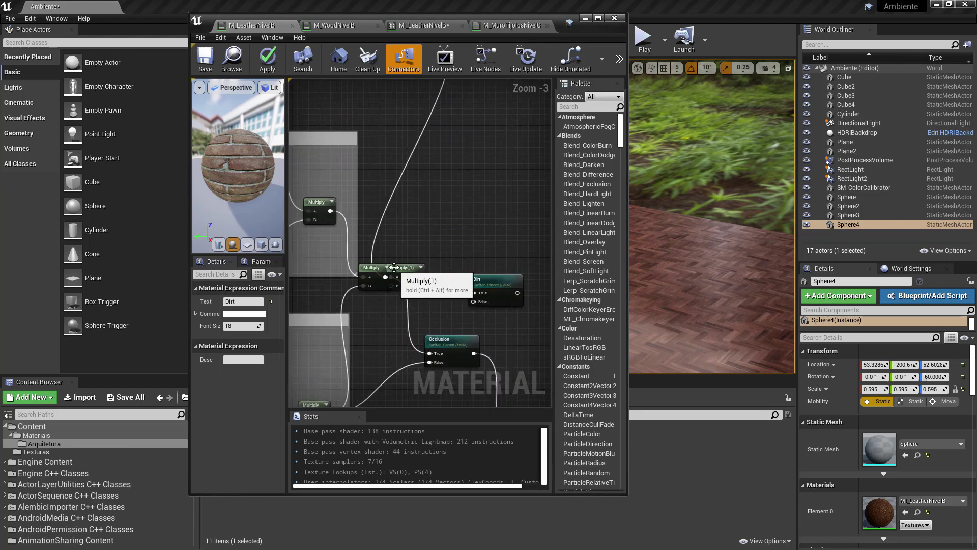
right_drag(368, 266, 386, 289)
drag(386, 289, 369, 317)
drag(424, 289, 432, 233)
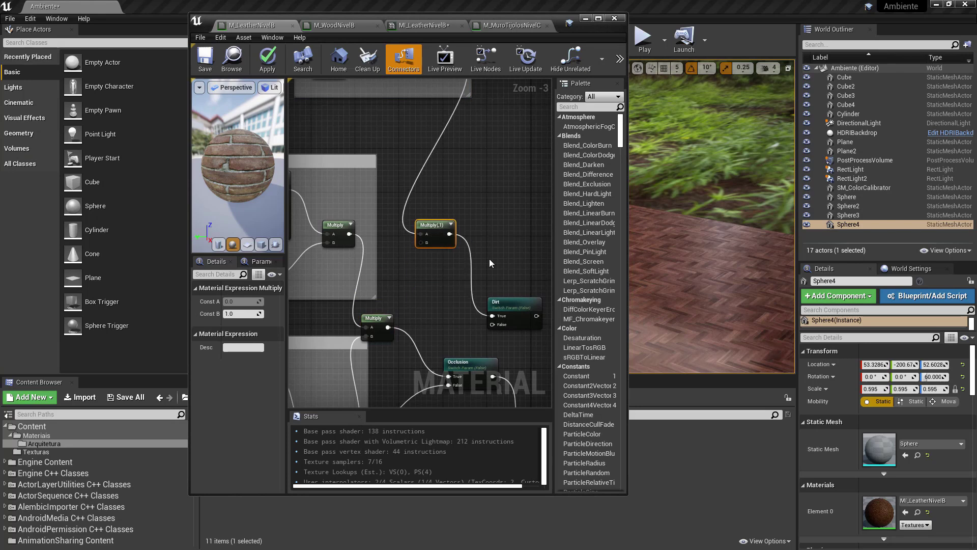
right_drag(504, 302, 432, 260)
drag(438, 260, 426, 210)
Space out the Multiply nodes and the Dirt switch to leave room for wiring beside the Occlusion switch
right_drag(394, 265, 405, 182)
scroll(466, 232, down, 1)
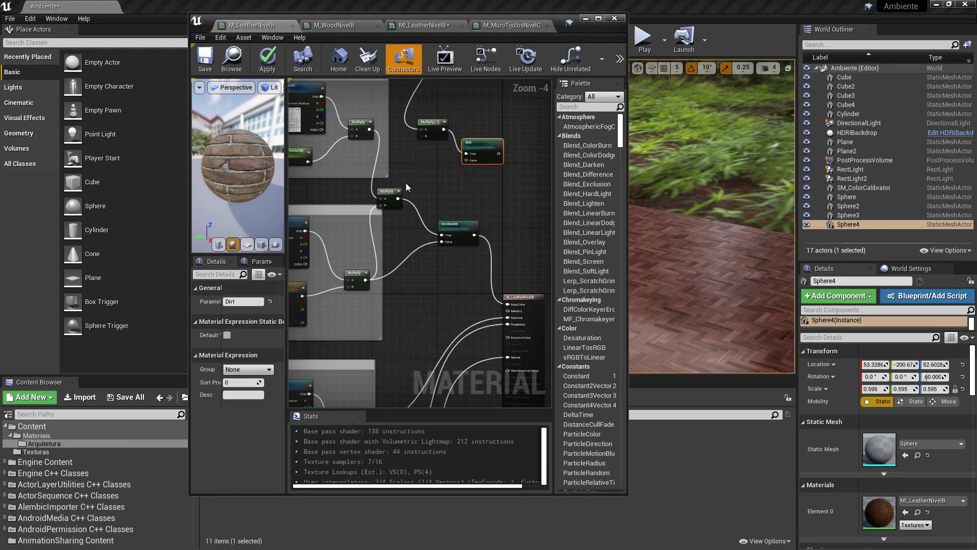
drag(369, 187, 385, 192)
right_drag(447, 191, 424, 190)
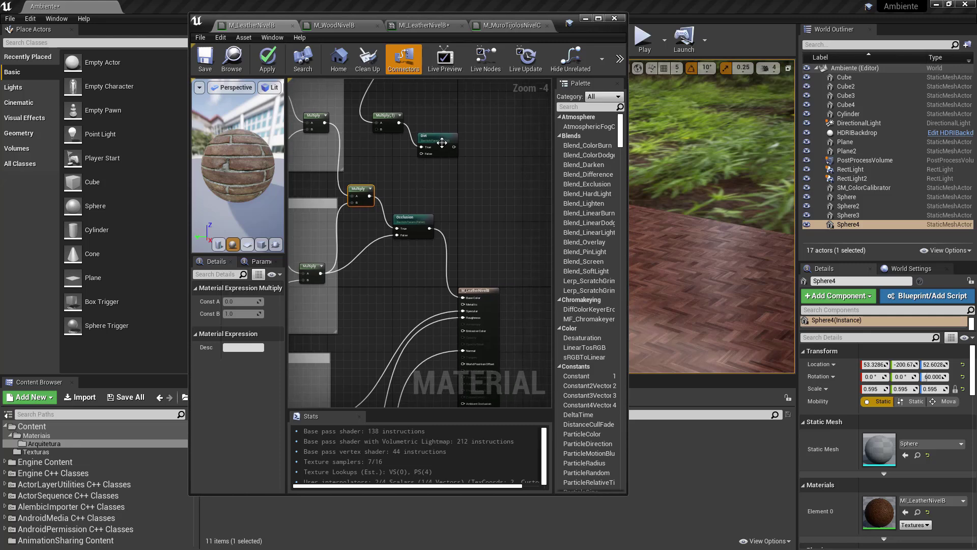
drag(423, 136, 452, 148)
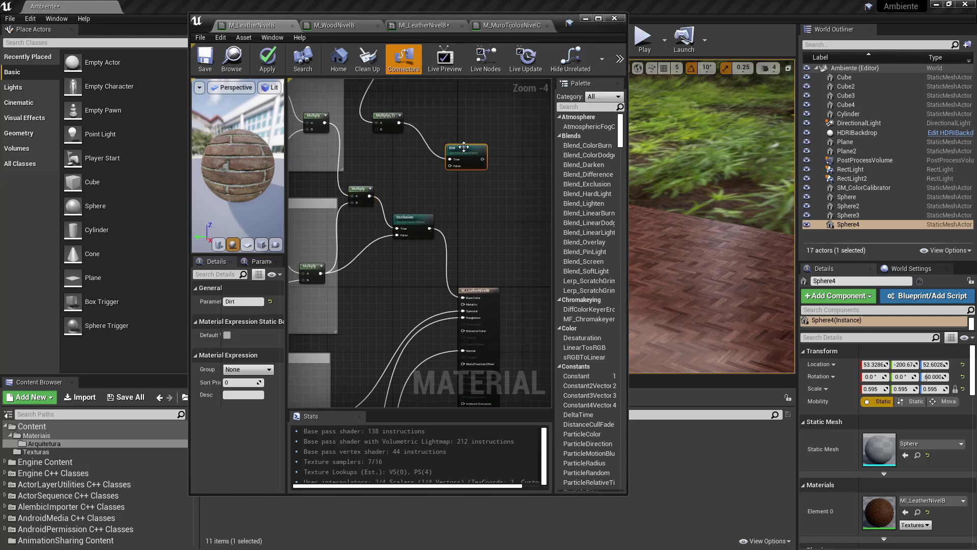
drag(381, 113, 406, 131)
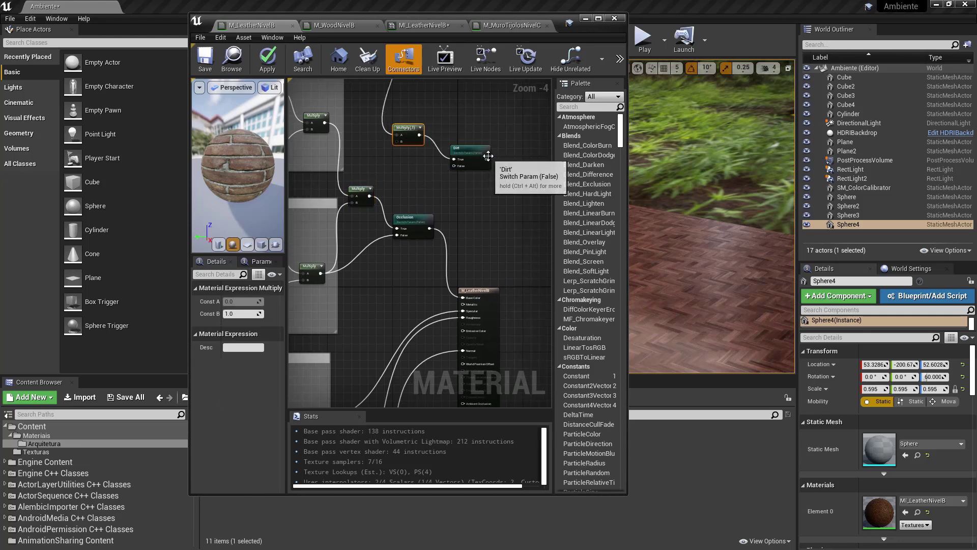
drag(471, 150, 485, 151)
Connect the Occlusion switch to the dirt Multiply's B and the Dirt switch's False input, and the Dirt switch to Base Color
scroll(441, 183, up, 1)
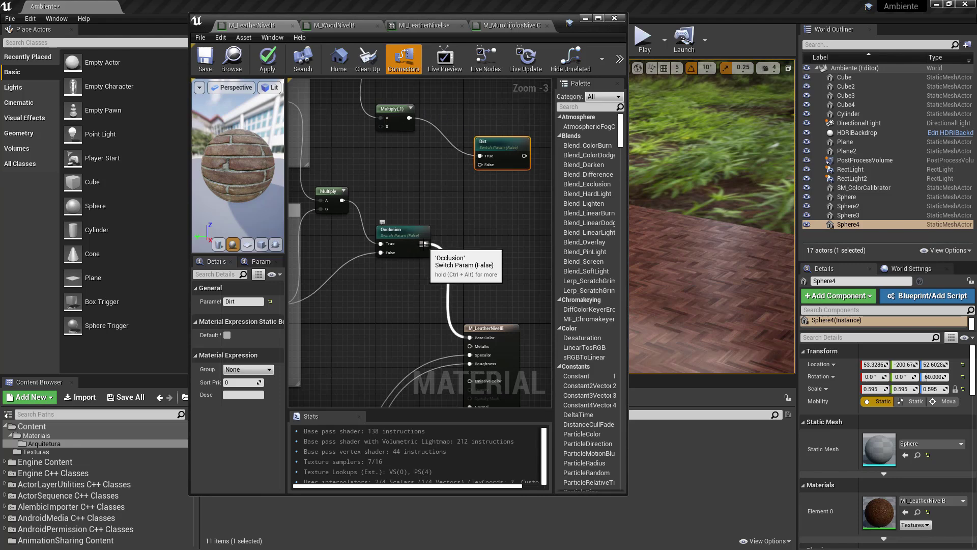
drag(423, 244, 385, 126)
right_drag(472, 242, 452, 223)
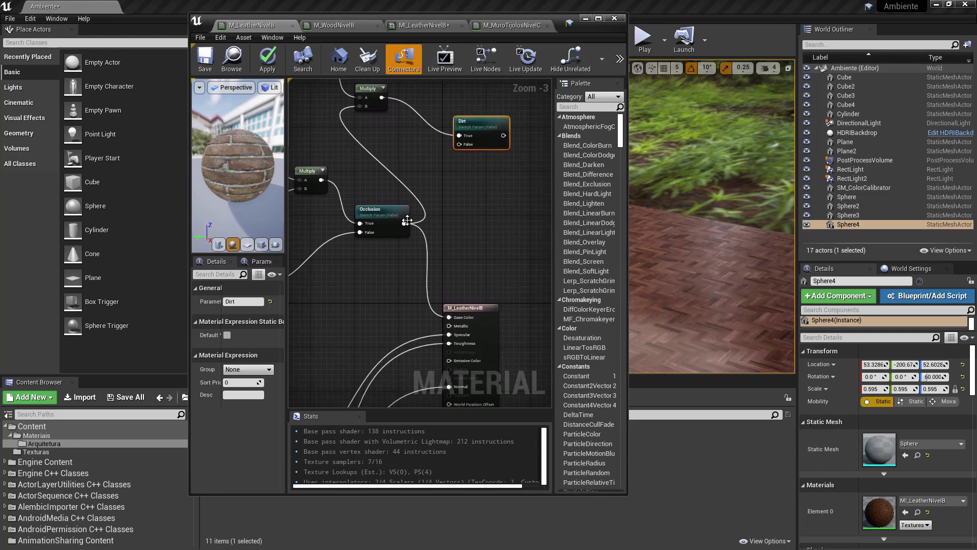
drag(404, 222, 452, 316)
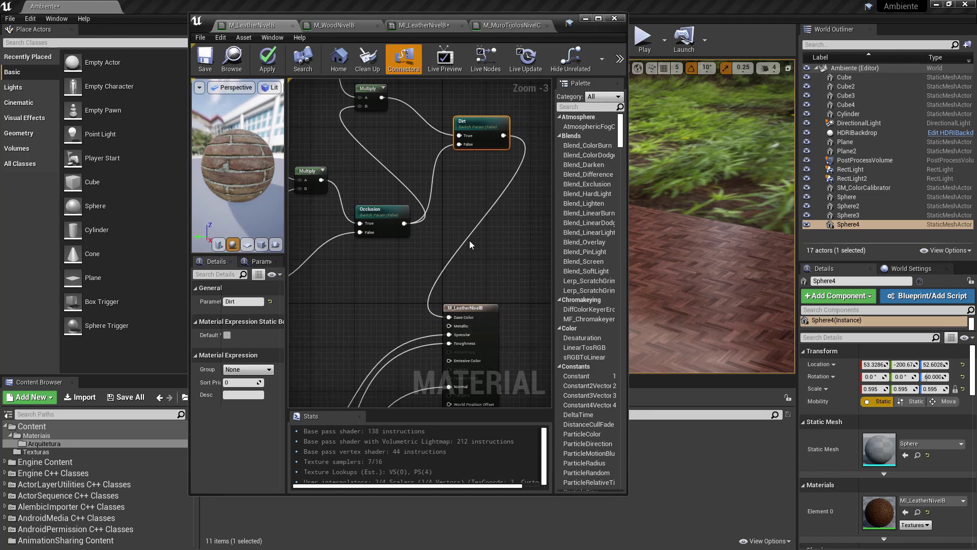
right_drag(398, 245, 438, 251)
scroll(393, 270, down, 1)
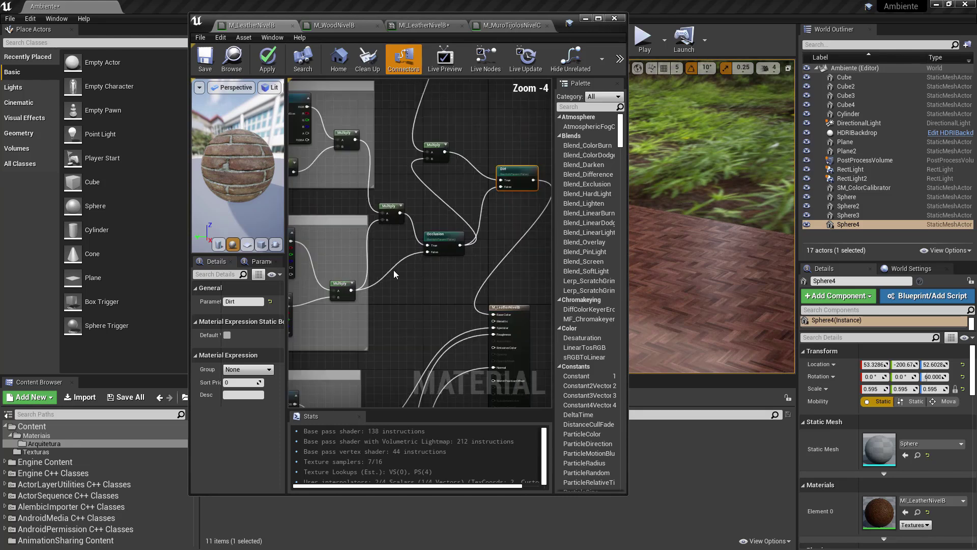
right_drag(489, 225, 447, 207)
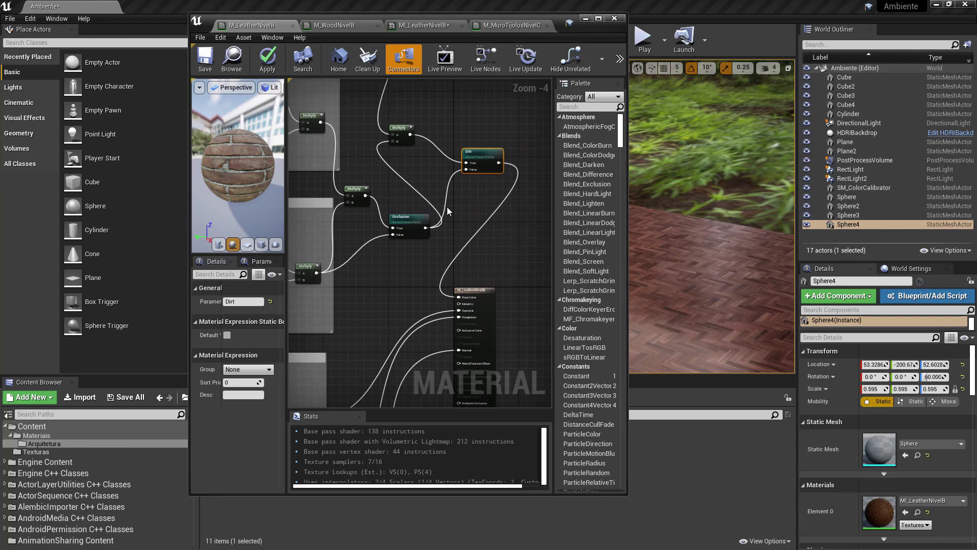
scroll(417, 203, up, 1)
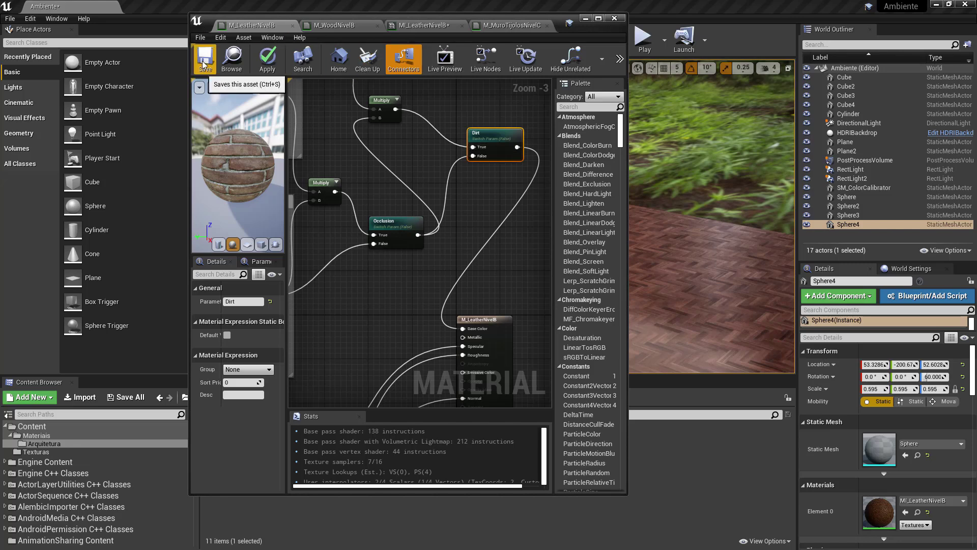
Convert the dirt Texture Sample to a parameter named Dirt, nudge it within its group and save the material
scroll(465, 169, down, 2)
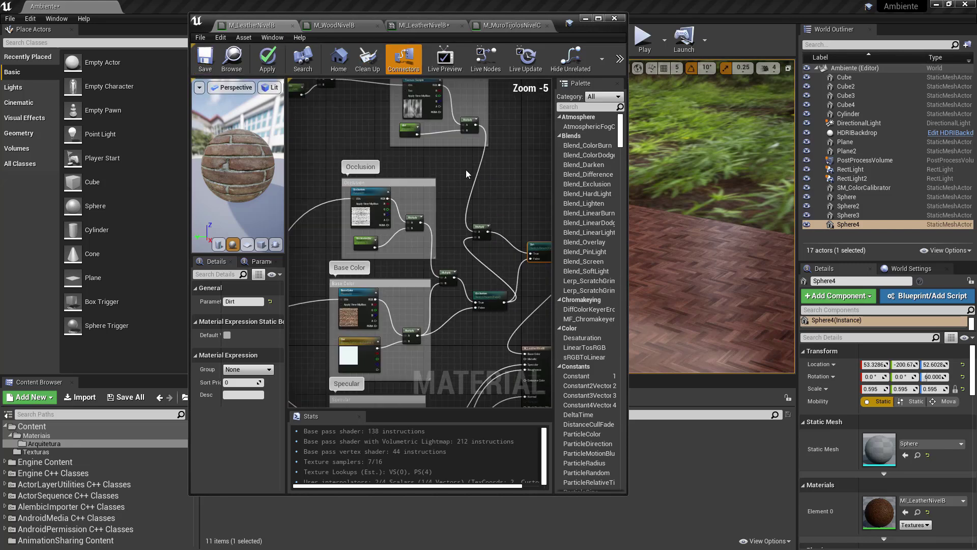
scroll(438, 195, up, 2)
click(453, 158)
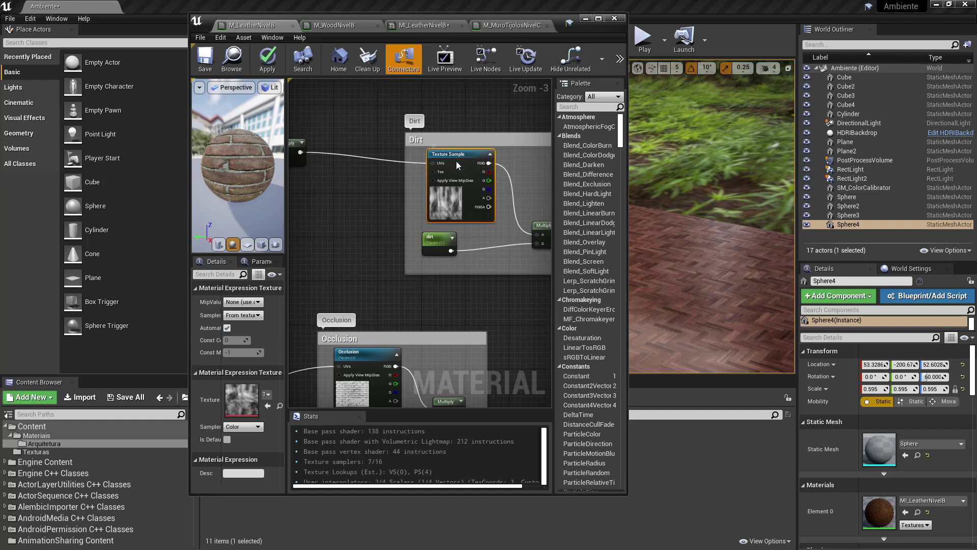
right_click(453, 158)
click(488, 192)
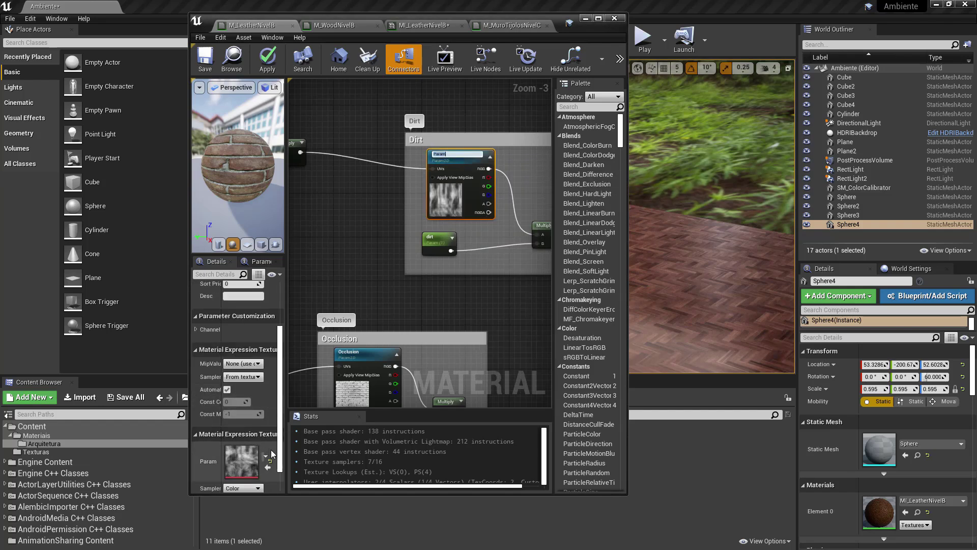
scroll(281, 454, down, 2)
scroll(282, 455, down, 1)
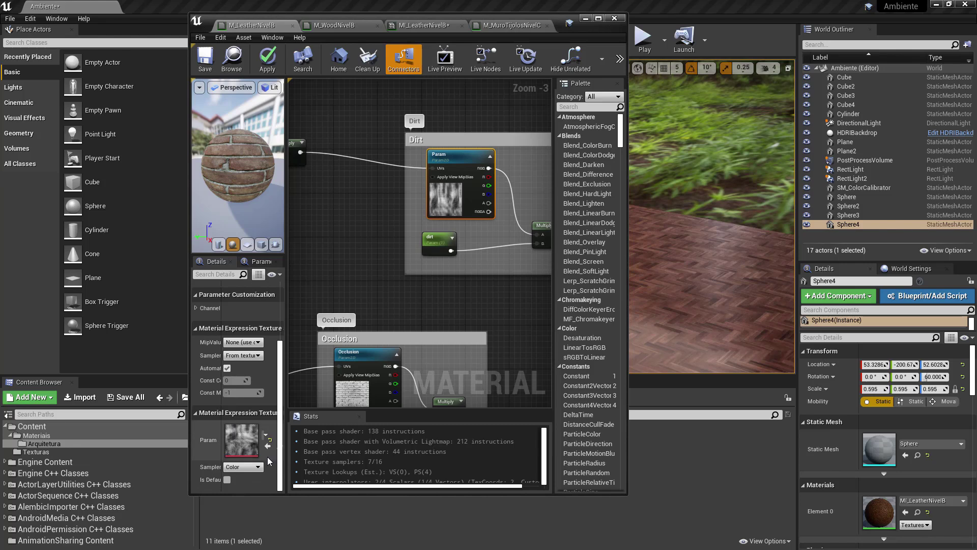
scroll(269, 461, up, 5)
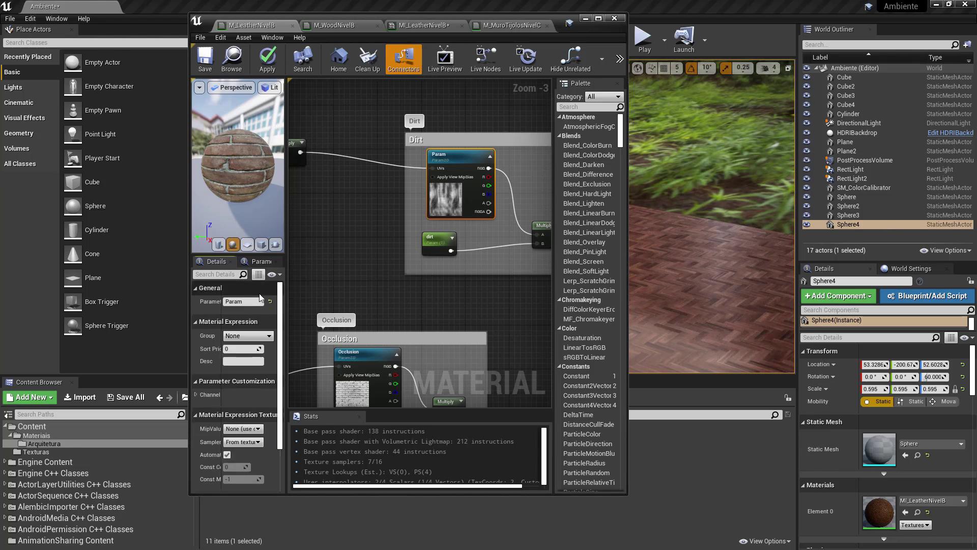
click(249, 301)
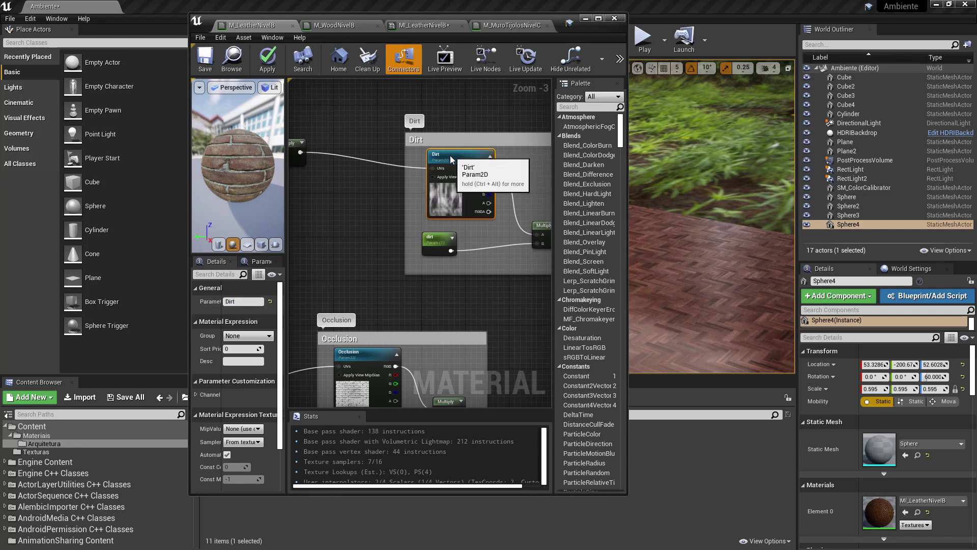
drag(452, 154, 446, 154)
click(219, 75)
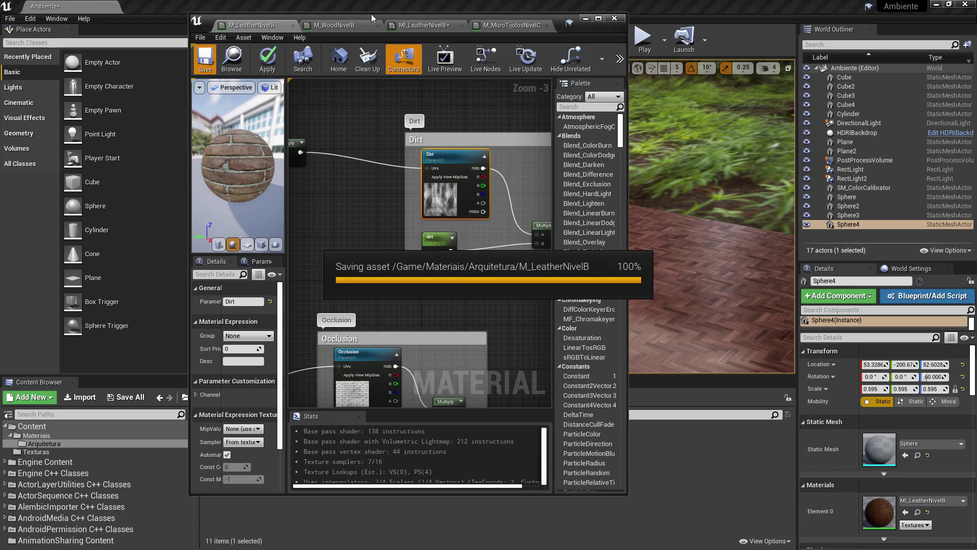
Turn on the Dirt static switch in the MI_LeatherNivelB instance and uncover the leather sphere in the level viewport
drag(371, 18, 650, 29)
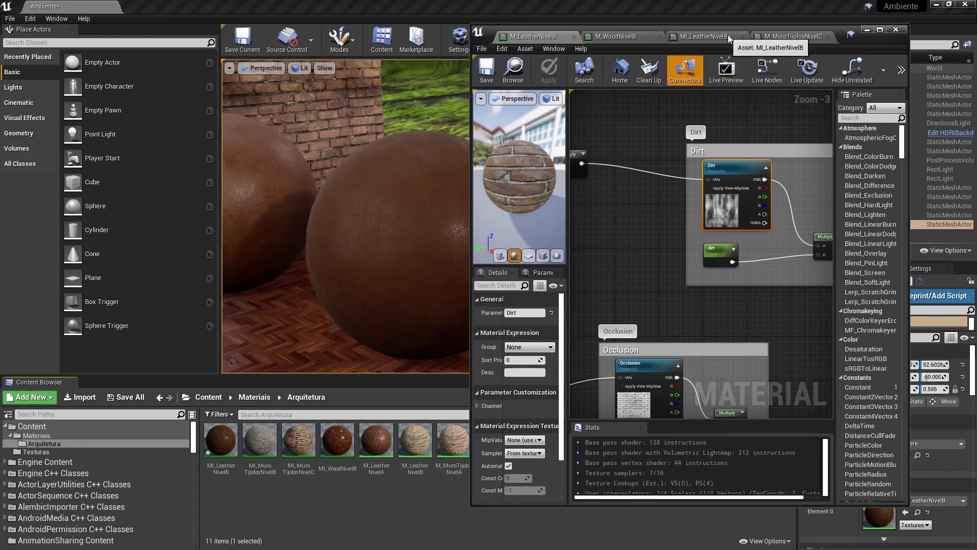
click(710, 37)
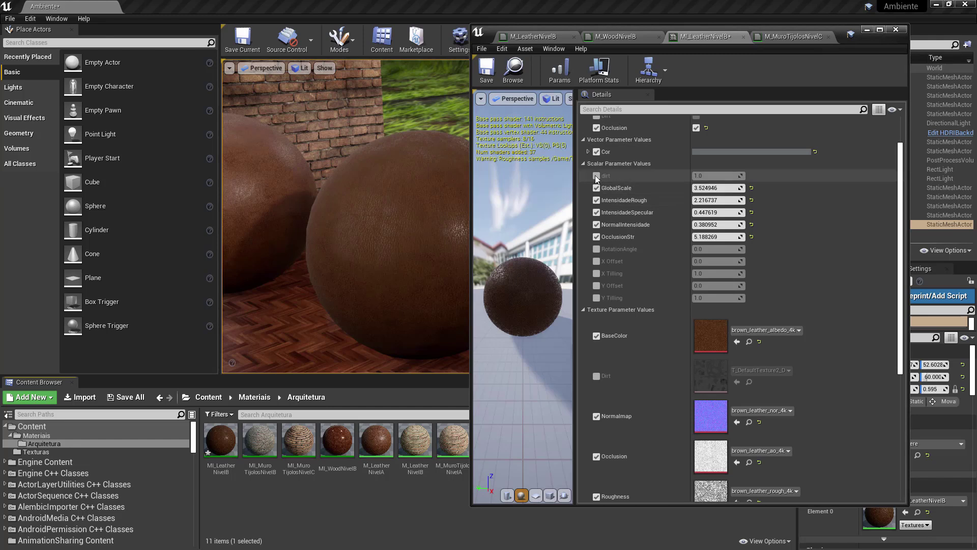
scroll(601, 173, up, 1)
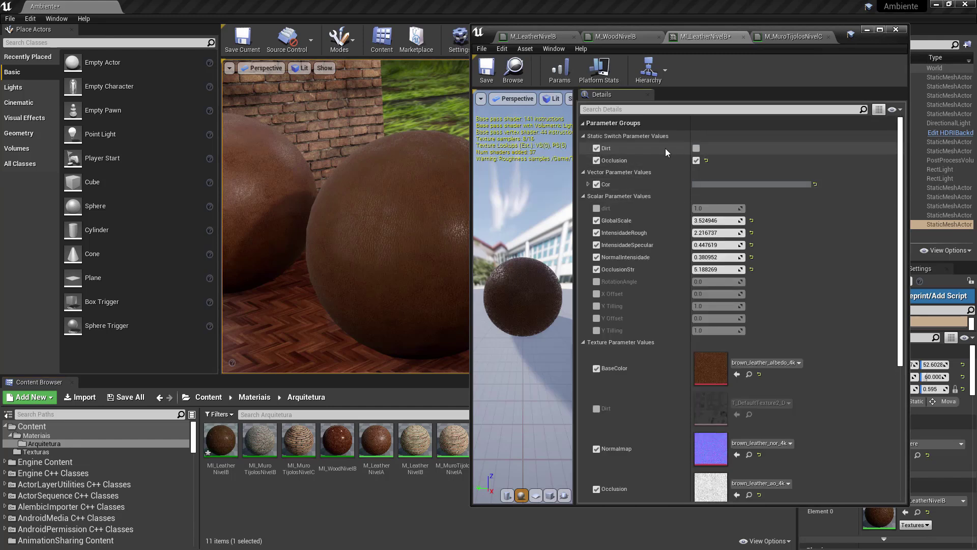
click(696, 148)
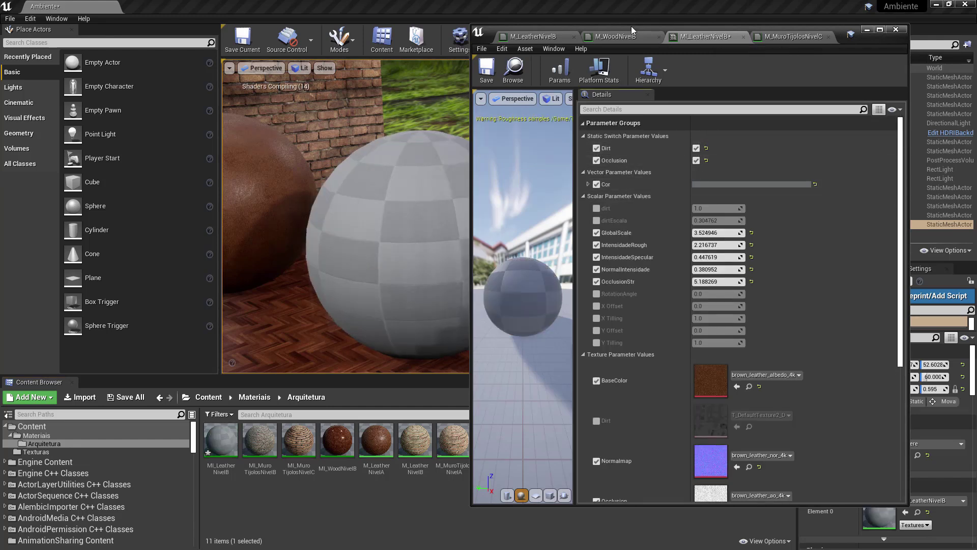
drag(597, 28, 692, 25)
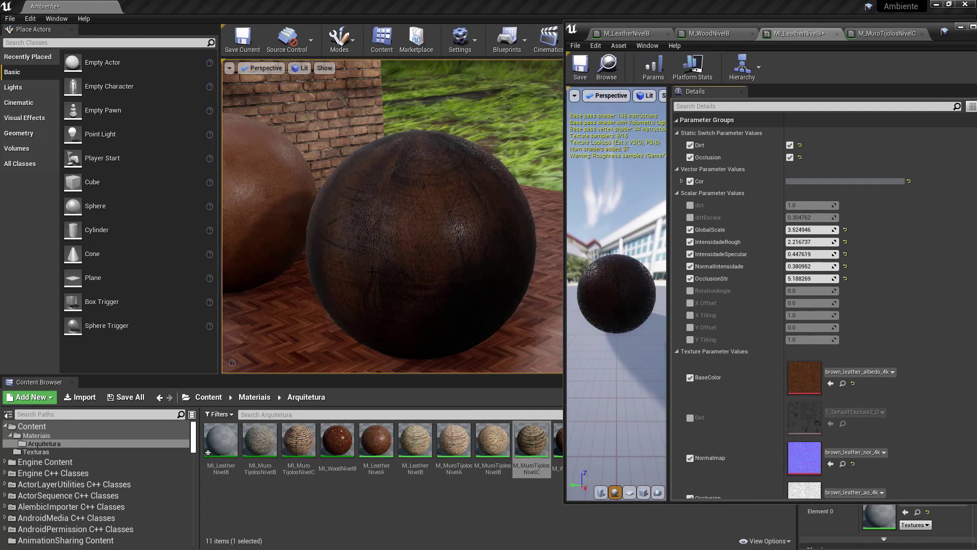
Override the instance's Dirt texture with TexturesCom_Overlay_Scuffs_4K_overlay from the Texturas folder
click(208, 397)
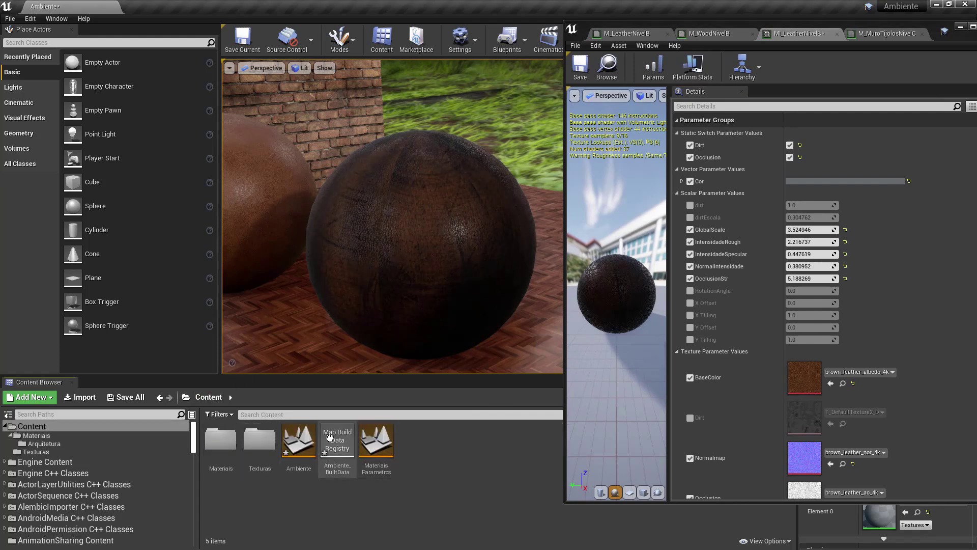
double_click(250, 439)
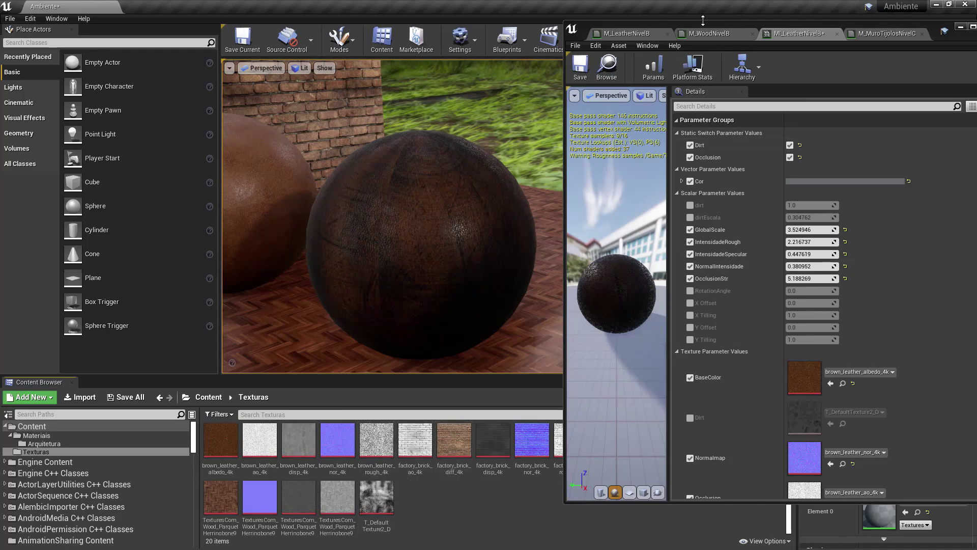
drag(702, 25, 397, 47)
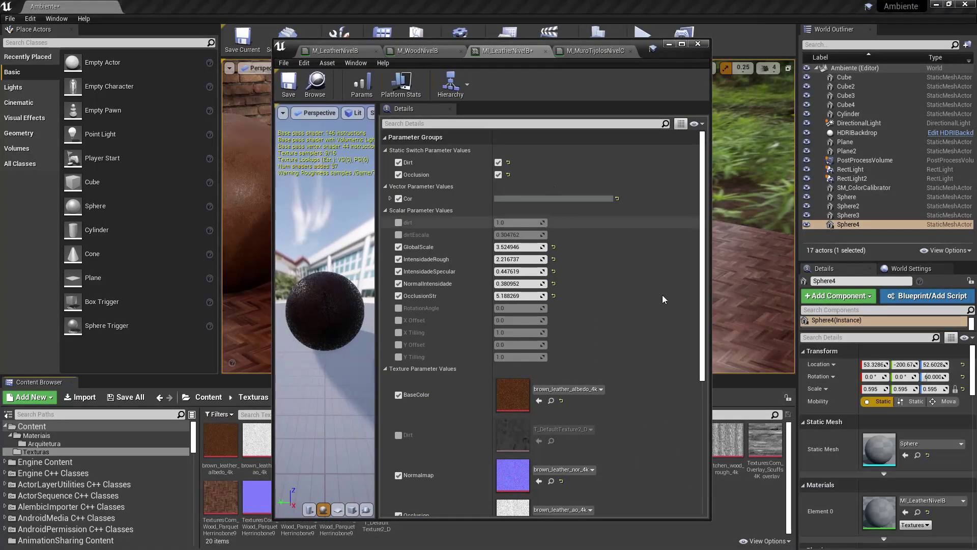
click(765, 441)
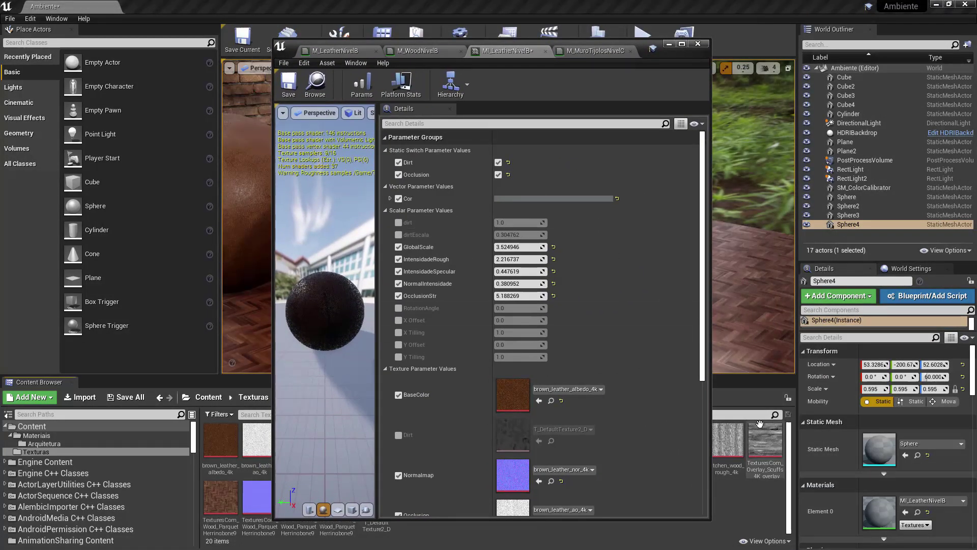
click(397, 436)
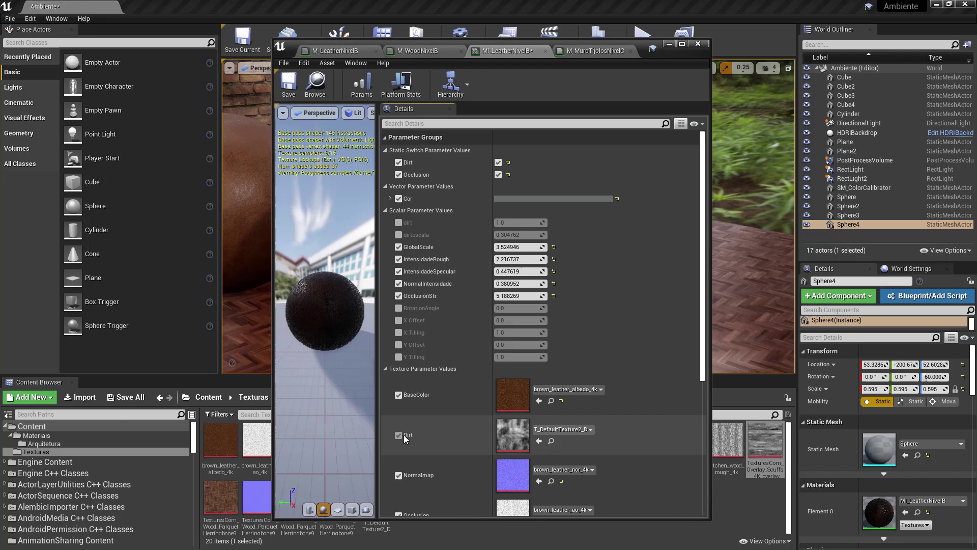
click(539, 442)
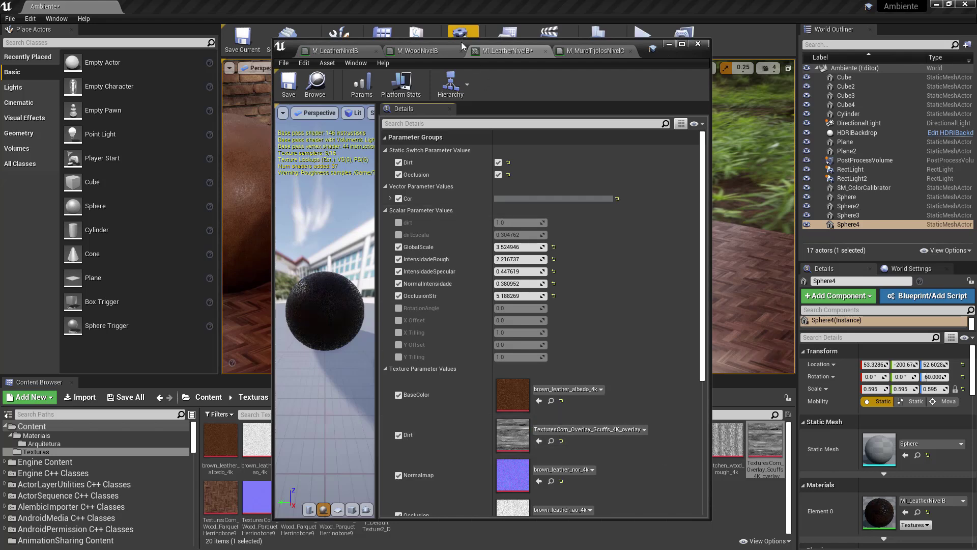
Enable the dirt and dirtEscala scalar parameters on the instance and set dirt to 5.39148
drag(443, 42, 741, 47)
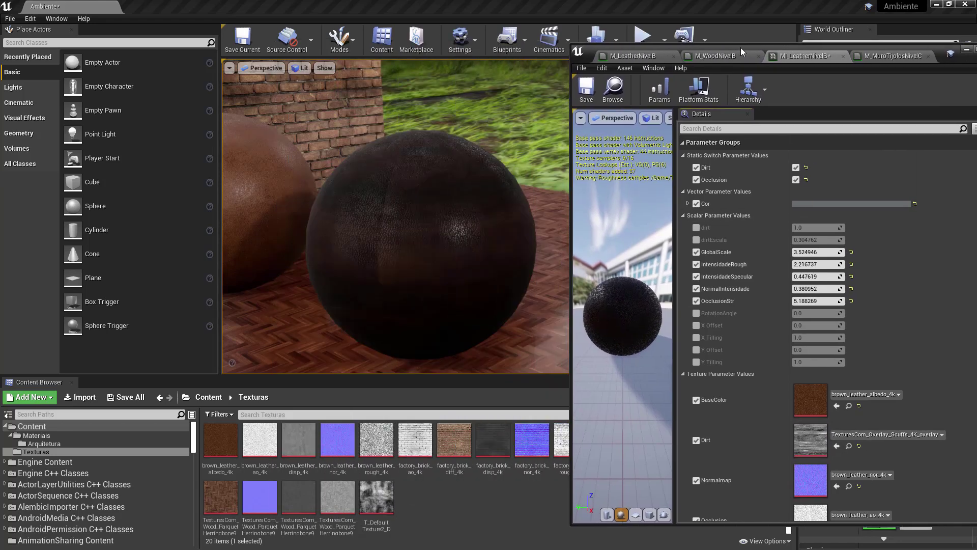
right_drag(460, 197, 459, 197)
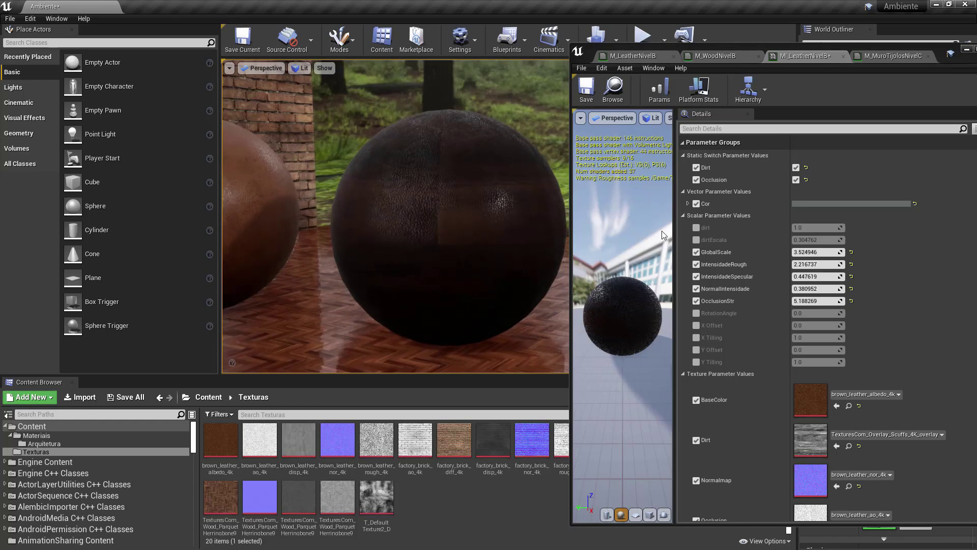
click(696, 240)
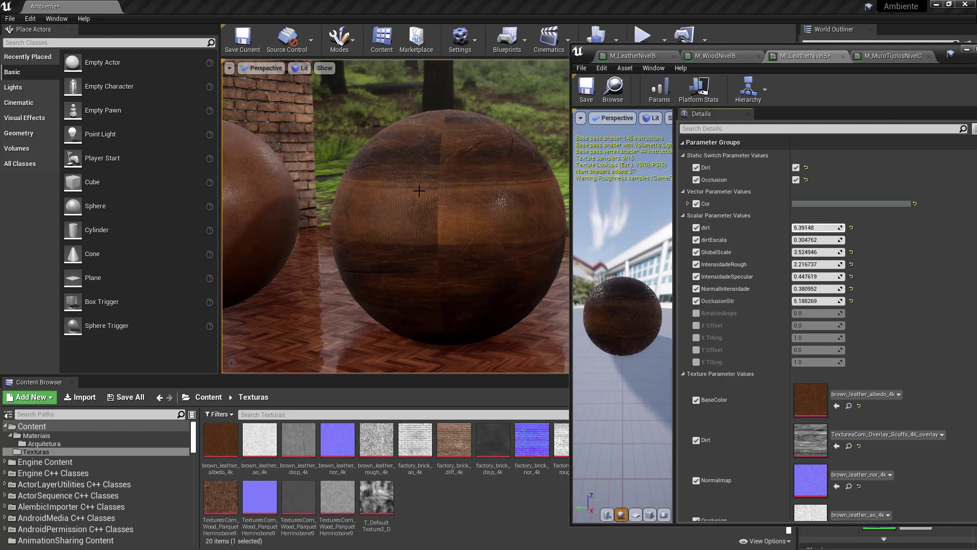
Inspect the scuffs on the leather sphere up close and set dirtEscala to 0.266667
right_drag(469, 182, 469, 182)
right_drag(372, 136, 372, 136)
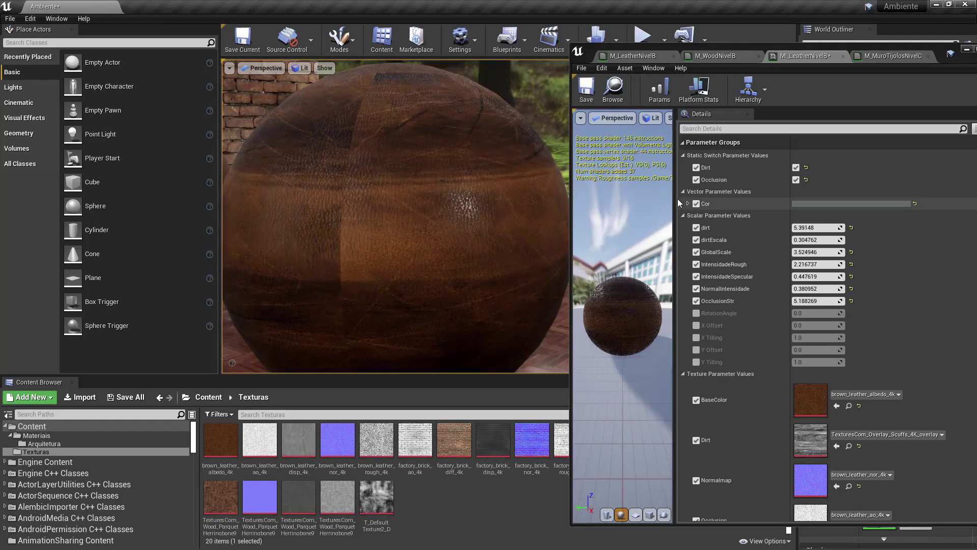
right_drag(399, 196, 398, 196)
right_drag(464, 257, 465, 258)
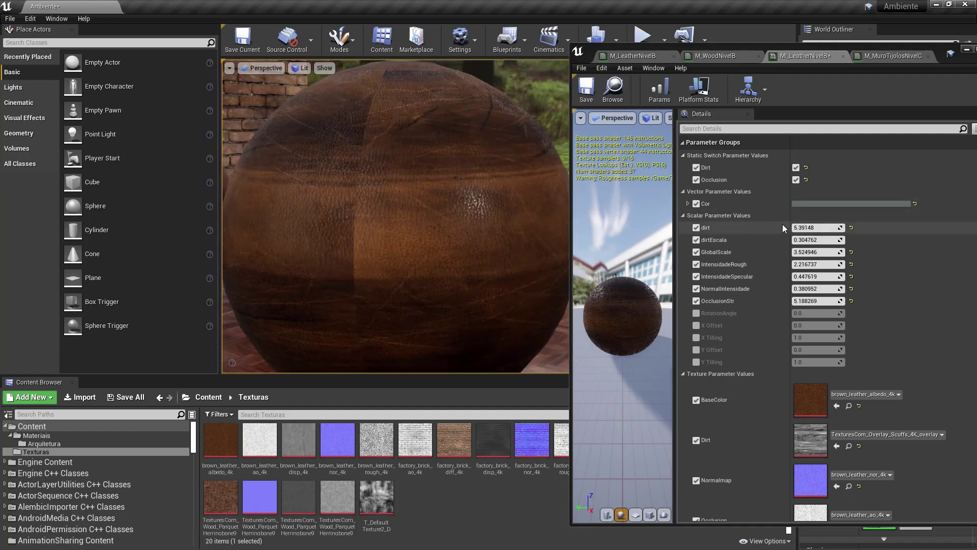
mouse_move(810, 240)
mouse_down()
mouse_move(786, 240)
mouse_move(804, 240)
mouse_up()
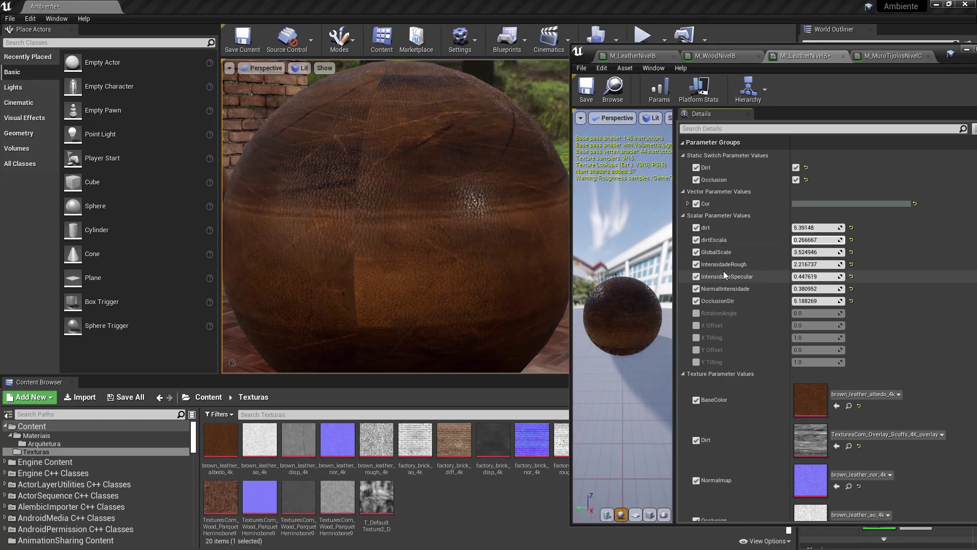
Rotate the leather sphere around its vertical axis to turn the texture seam away from view
click(476, 224)
scroll(476, 224, down, 4)
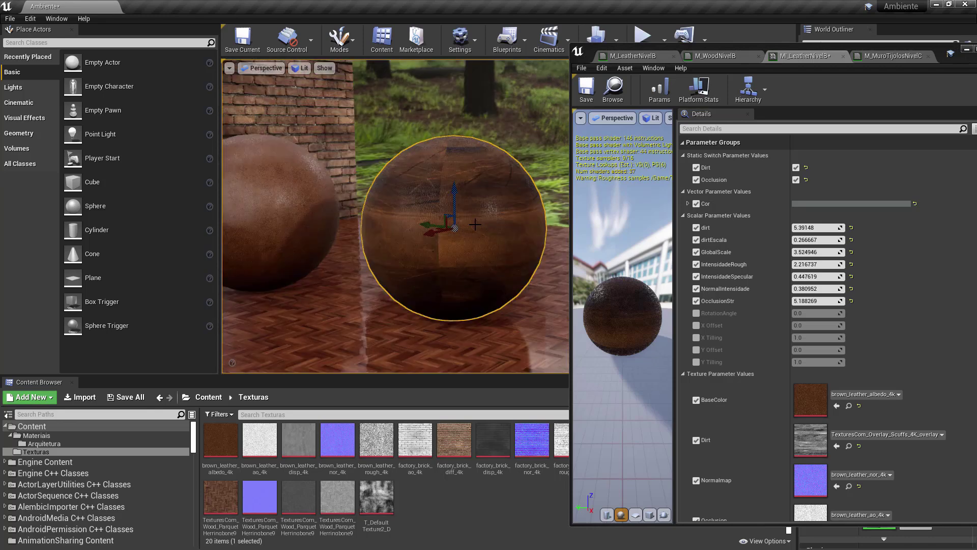
key(e)
drag(457, 237, 412, 237)
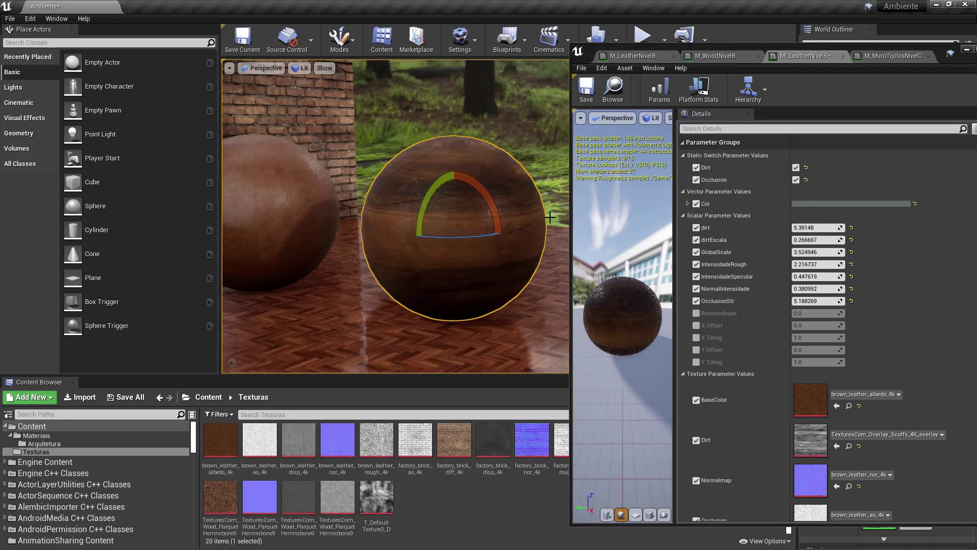
Set dirtEscala to 0.419048 and check the scuff pattern on the leather sphere
scroll(519, 188, up, 4)
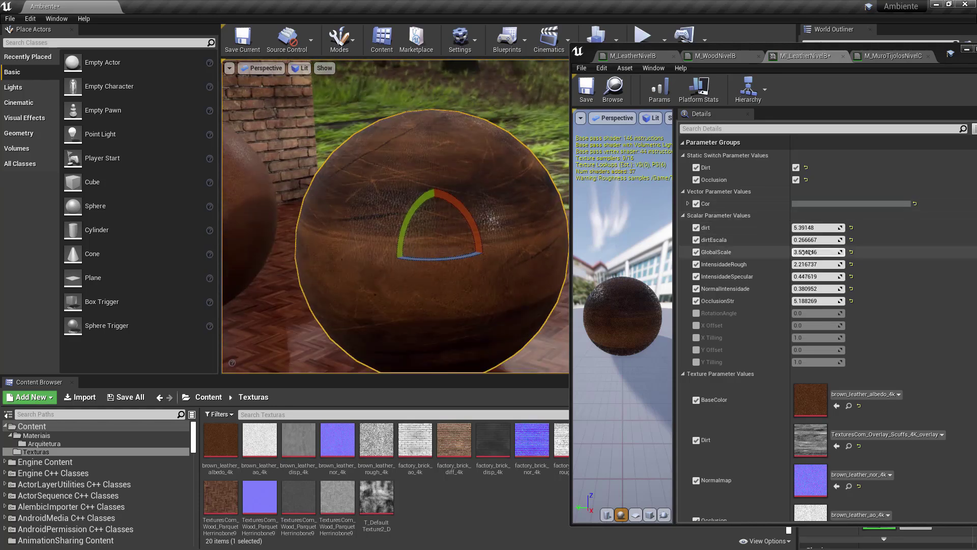
drag(814, 240, 835, 237)
alt+drag(433, 229, 423, 285)
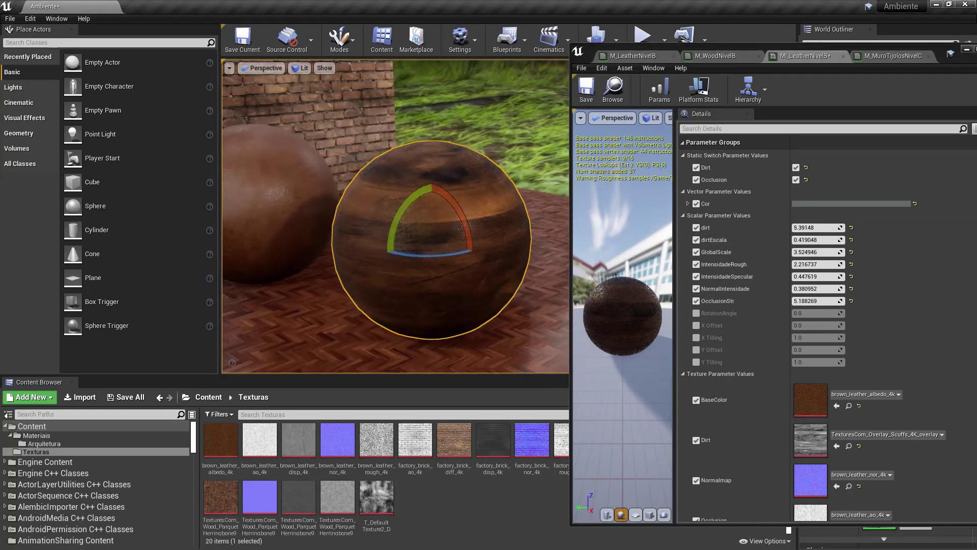
Turn off the instance's Dirt static switch and view the leather sphere without the scuffs
click(796, 168)
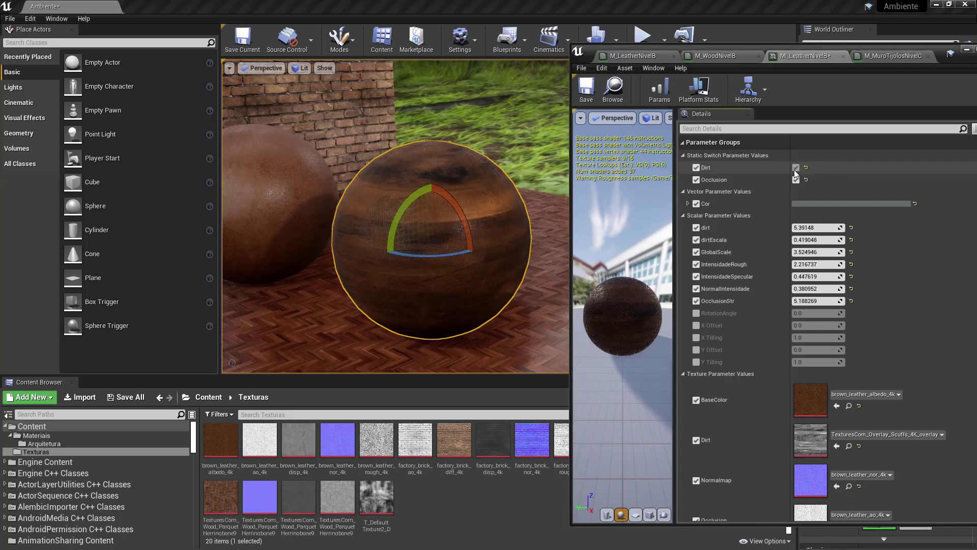
click(796, 167)
alt+drag(529, 206, 468, 210)
drag(727, 48, 765, 49)
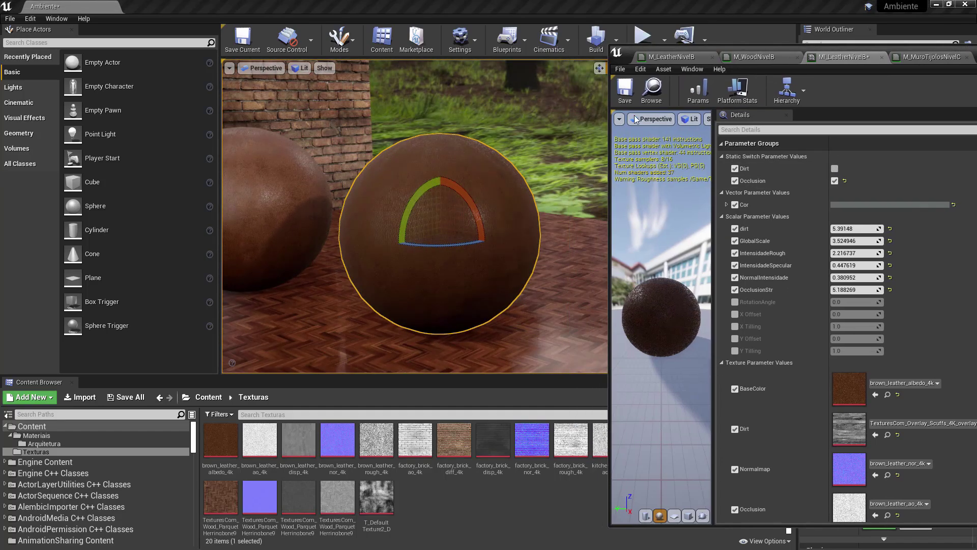